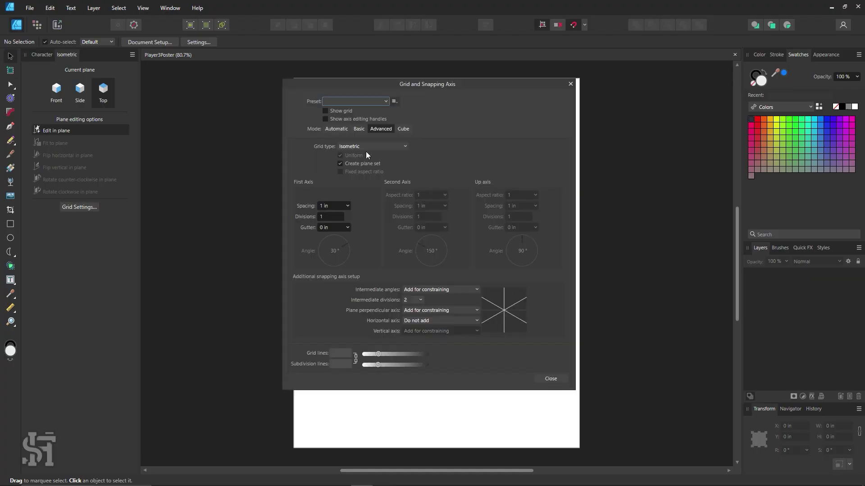
Close the Grid and Snapping settings so the isometric grid covers the page
left_click(551, 378)
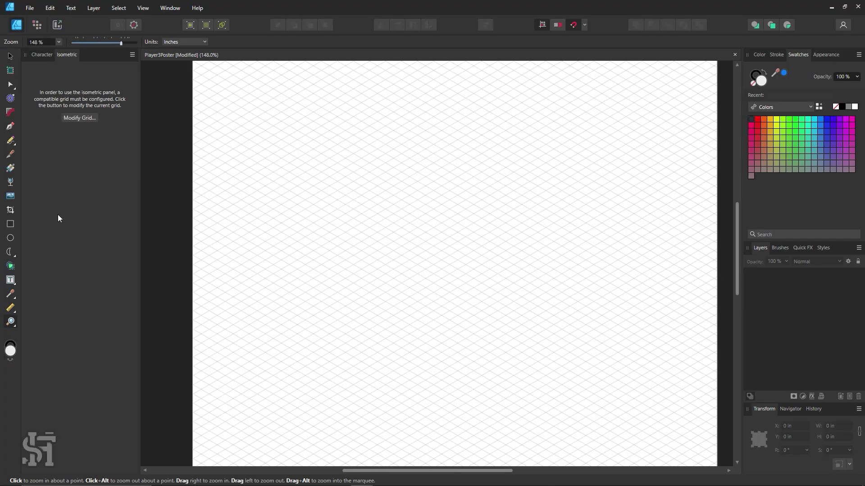
Recheck the grid settings, zoom to fit the page, and draw on the Front isometric plane
left_click(10, 224)
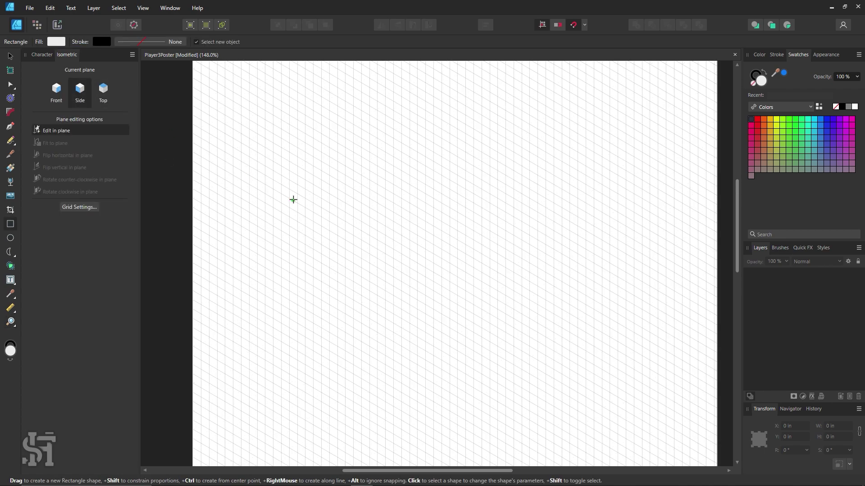
left_click(96, 210)
left_click(550, 378)
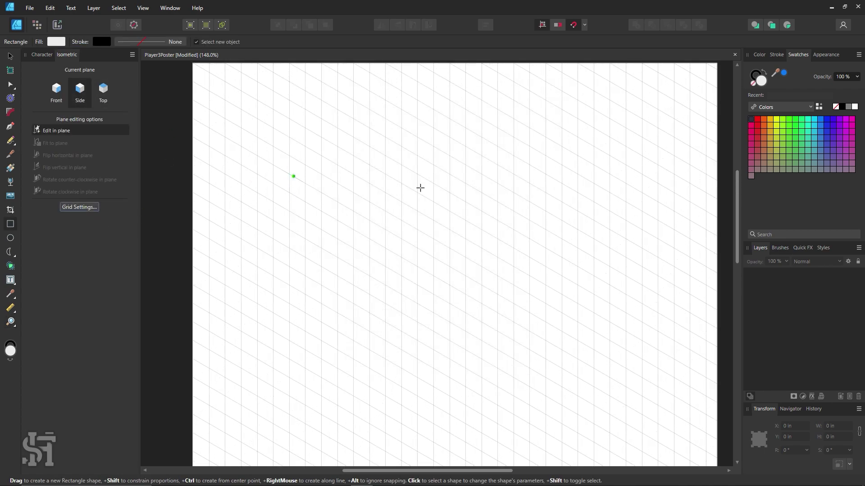
key("ctrl+1")
key("F7")
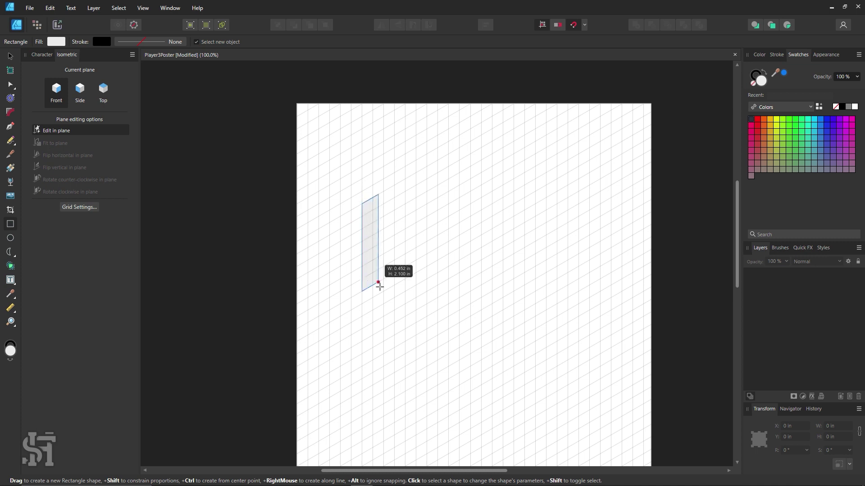
Draw the letter's vertical stem and slanted top bar in cyan, then copy the bar lower
left_click(763, 120)
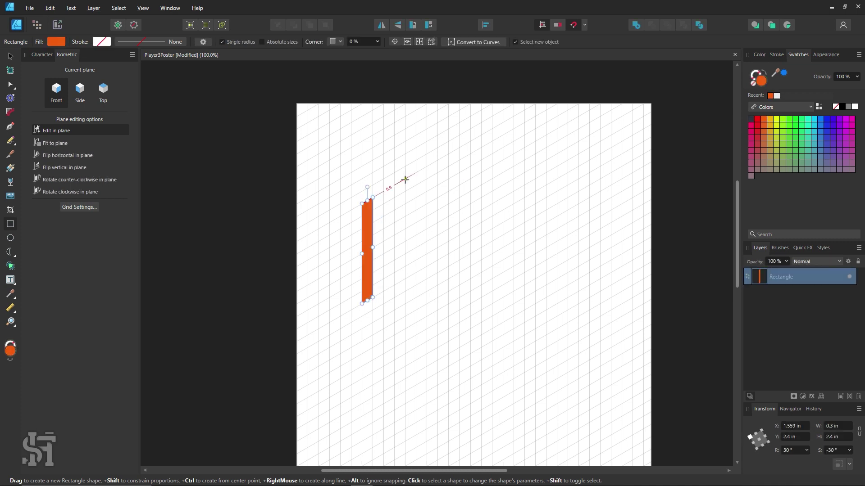
left_click_drag(405, 179, 405, 179)
key("ctrl+a")
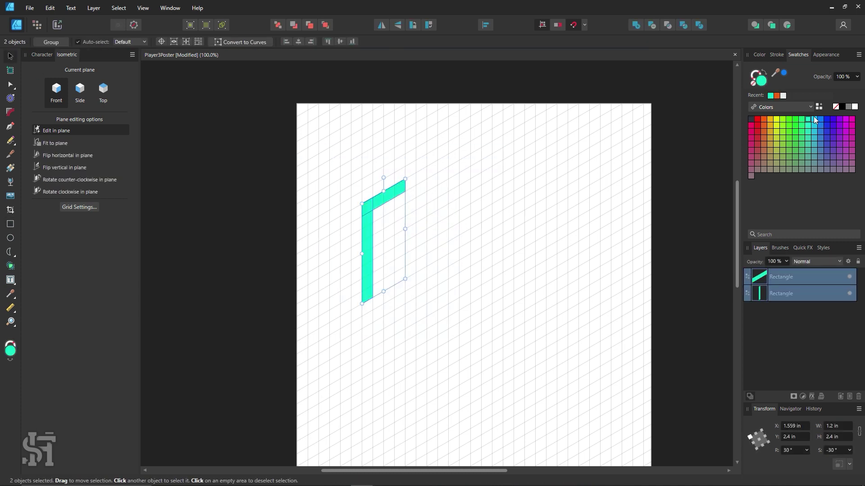
left_click(814, 119)
left_click(415, 165)
scroll(415, 164, "down", 1)
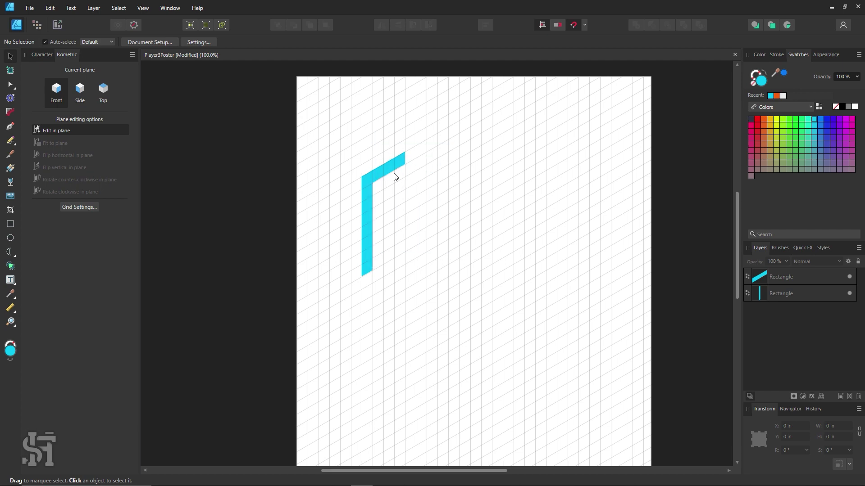
left_click_drag(396, 163, 396, 199)
Clone and shorten the stem to close the P's bowl, then colour the whole P mint green
key("z")
left_click(412, 180)
left_click(10, 55)
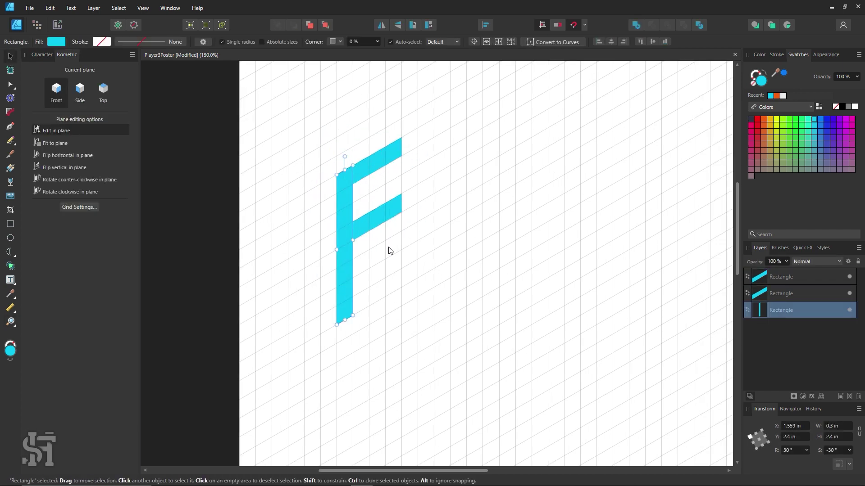
left_click_drag(345, 248, 405, 236)
left_click_drag(395, 293, 395, 217)
left_click_drag(422, 94, 279, 367)
left_click(808, 119)
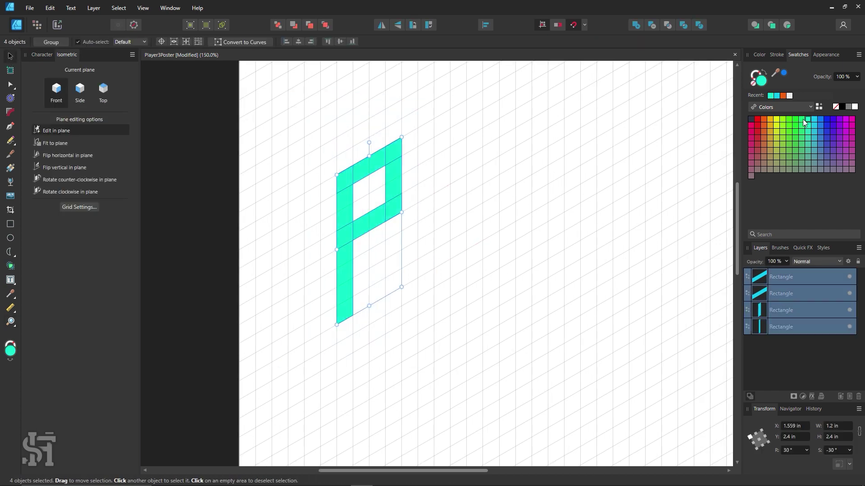
left_click(491, 210)
Draw a purple side face along the P's stem on the Side plane
left_click(11, 223)
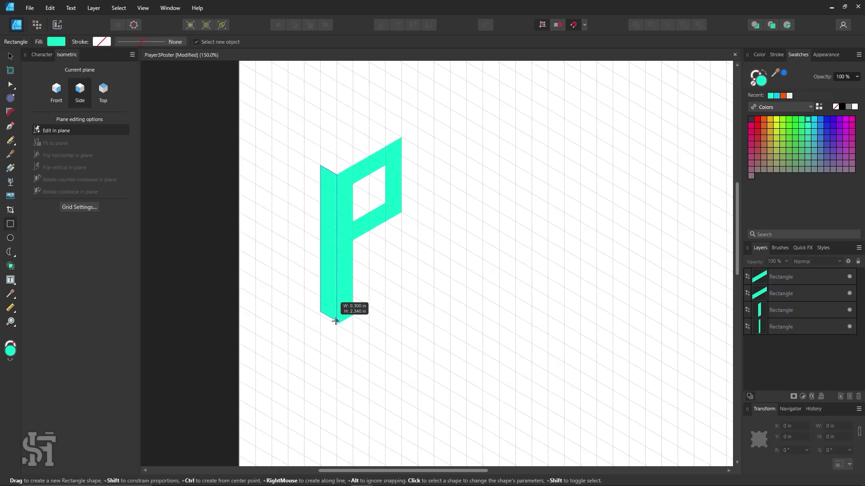
left_click_drag(320, 165, 336, 324)
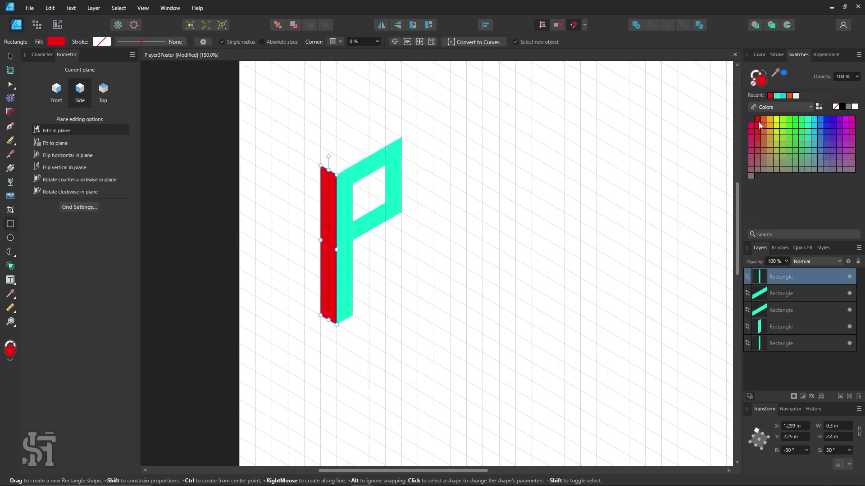
left_click(802, 119)
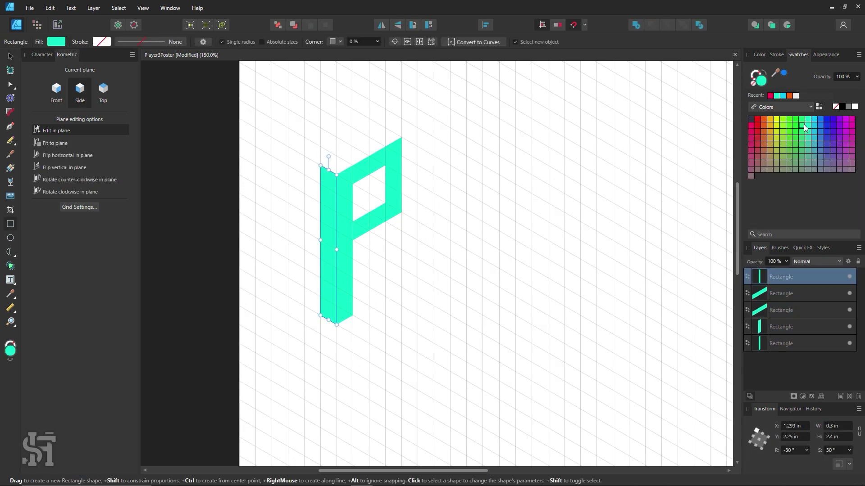
left_click(838, 119)
Draw the P's top face on the Top plane in a lightened mint colour
left_click(103, 91)
left_click_drag(336, 175, 336, 174)
key("i")
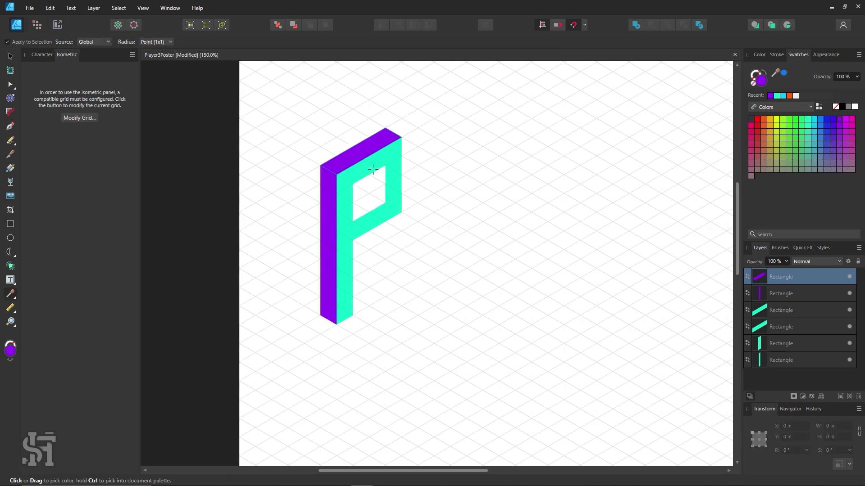
double_click(752, 90)
left_click(746, 209)
key("Escape")
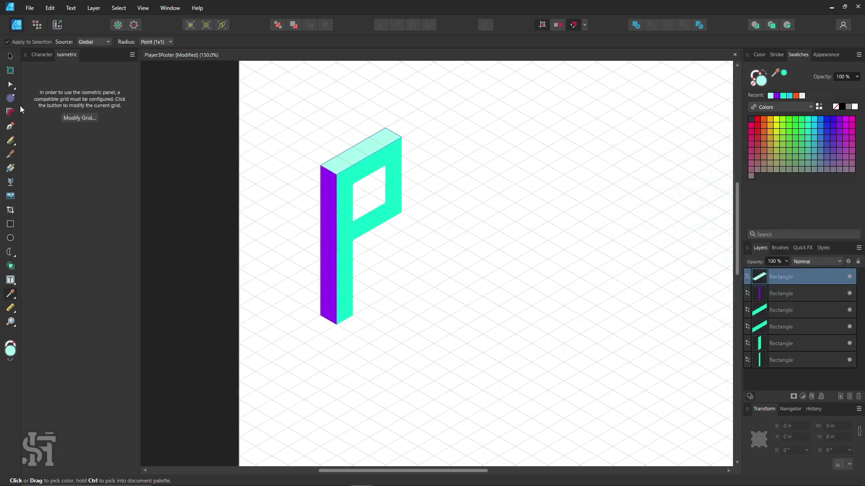
key("v")
left_click(352, 231)
left_click(346, 207)
Clone the whole 3D P and place the copy to its right
left_click_drag(429, 127, 283, 367)
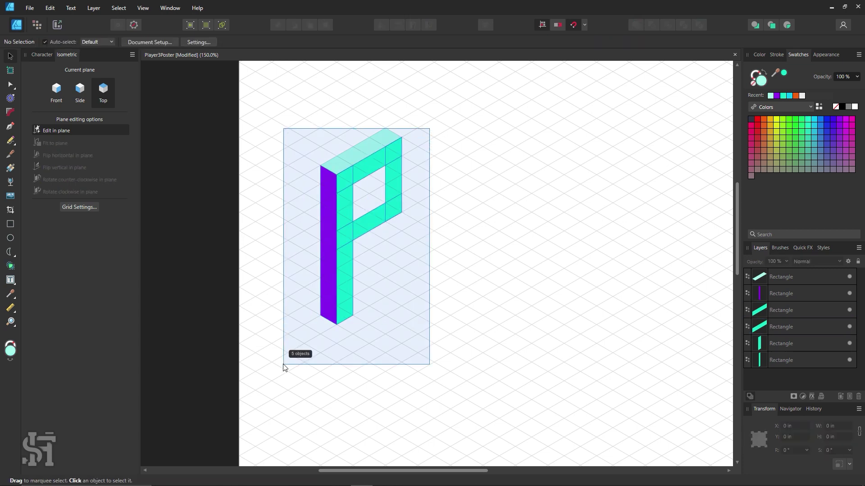
left_click_drag(350, 268, 477, 268)
key("ctrl+z")
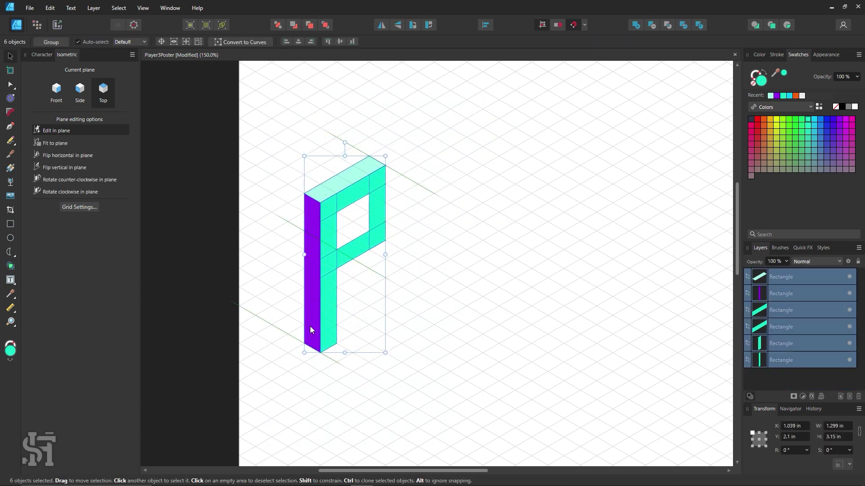
left_click_drag(333, 301, 463, 293)
left_click(406, 316)
Recolour the left P's side face green and darken its front faces to deeper green
left_click(312, 270)
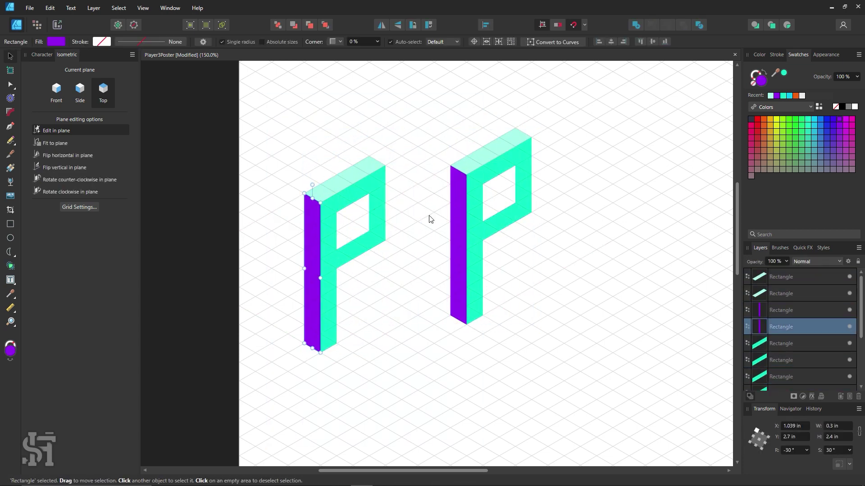
key("i")
key("v")
left_click(311, 193)
left_click(364, 231, "shift")
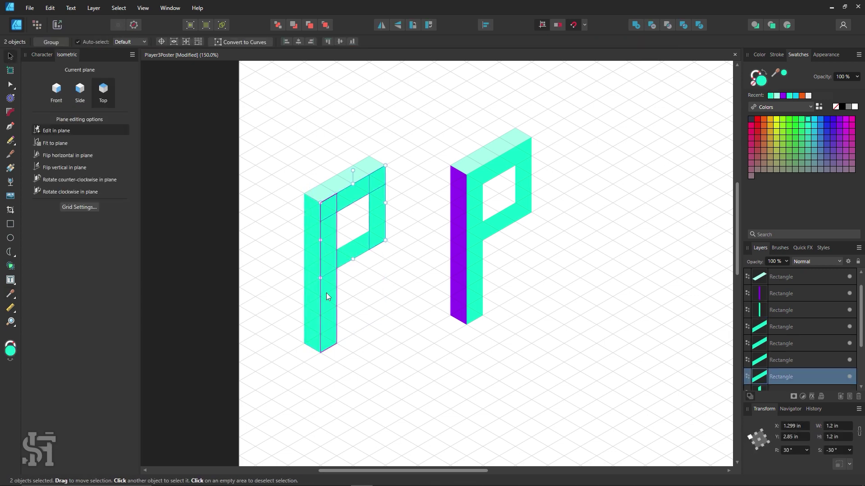
double_click(761, 81)
mouse_move(724, 237)
left_mouse_down()
mouse_move(761, 256)
mouse_move(720, 245)
mouse_move(725, 259)
mouse_move(734, 248)
left_mouse_up()
Close the colour settings and move the 3D P copy farther right
left_click(847, 322)
left_click(602, 312)
scroll(602, 313, "down", 3)
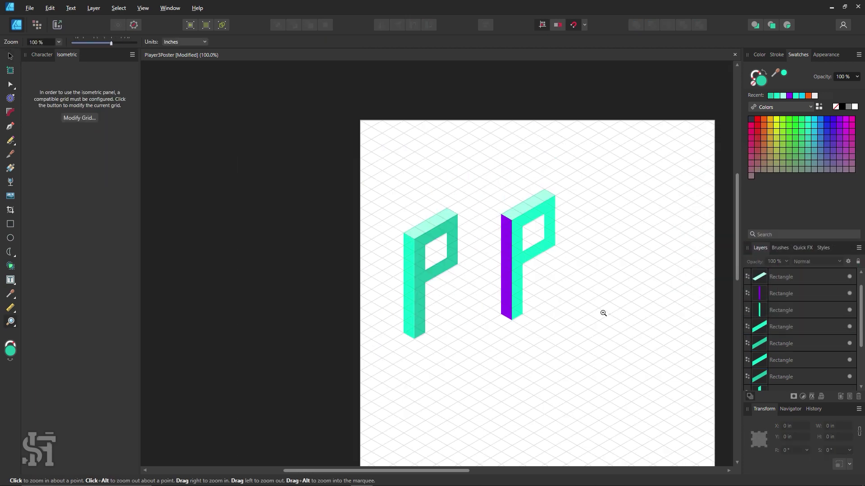
scroll(446, 283, "up", 3)
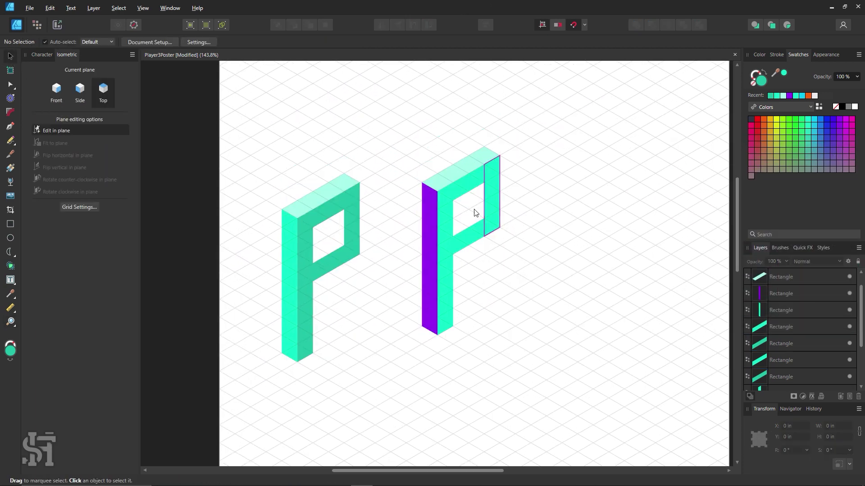
left_click_drag(475, 212, 703, 282)
left_click_drag(293, 303, 261, 330)
left_click(331, 301)
Clone the left P's stem and middle bar to its right to form an L
left_click(269, 309)
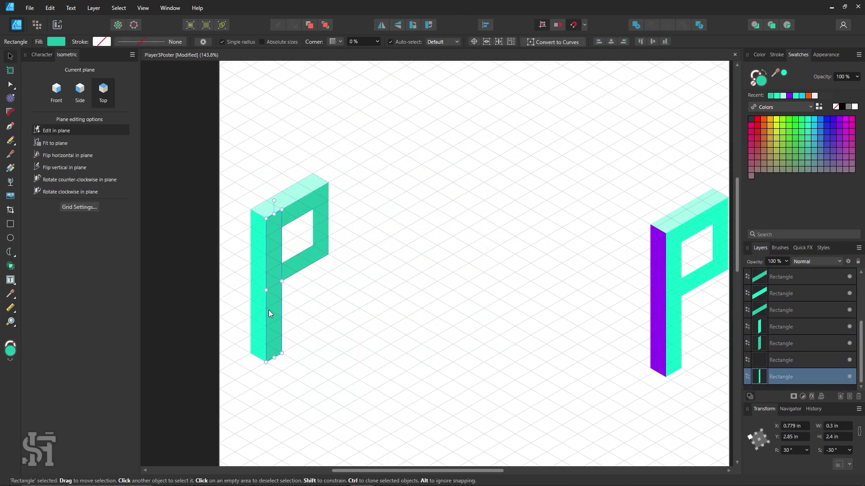
left_click(297, 265, "shift")
mouse_move(297, 265)
left_mouse_down()
mouse_move(372, 242)
mouse_move(382, 287)
mouse_move(394, 299)
left_mouse_up()
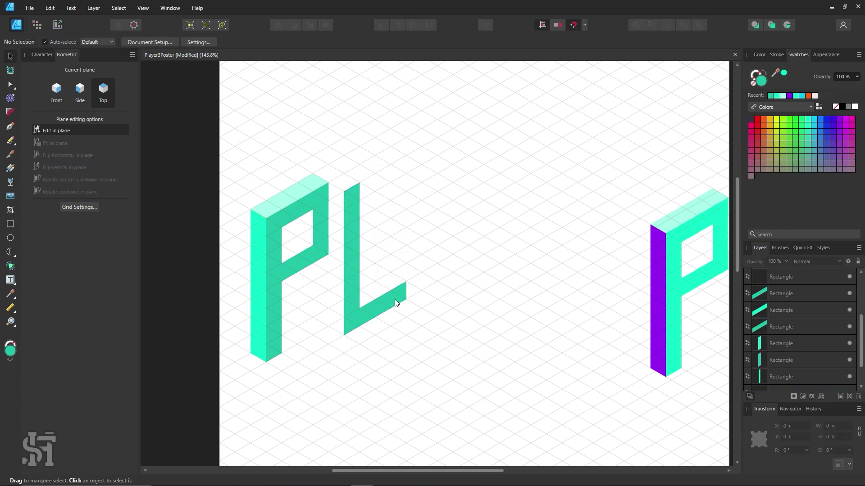
left_click(371, 272)
left_click(461, 289)
left_click_drag(362, 243, 313, 253)
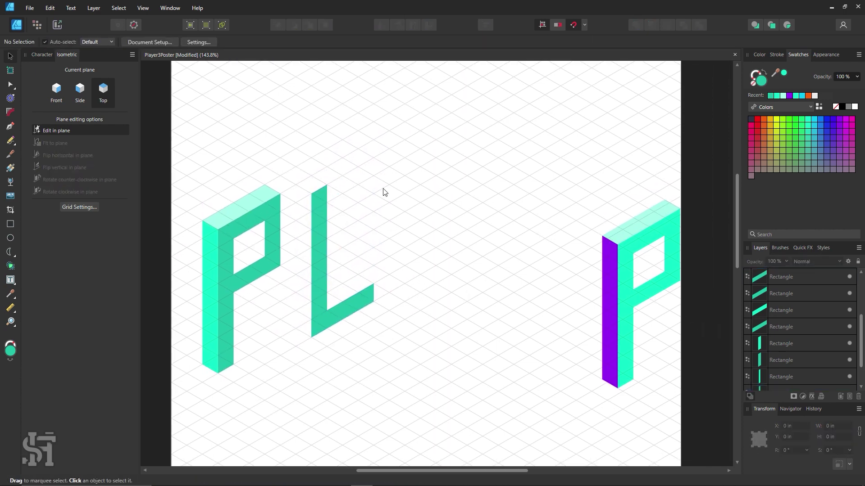
Clone the L to its right and move the copy's foot up to the top
mouse_move(383, 192)
left_mouse_down()
mouse_move(293, 356)
mouse_move(396, 301)
left_mouse_up()
left_click_drag(444, 289, 428, 147)
mouse_move(400, 210)
left_mouse_down()
mouse_move(449, 183)
mouse_move(442, 198)
left_mouse_up()
left_click(79, 94)
left_click(421, 227)
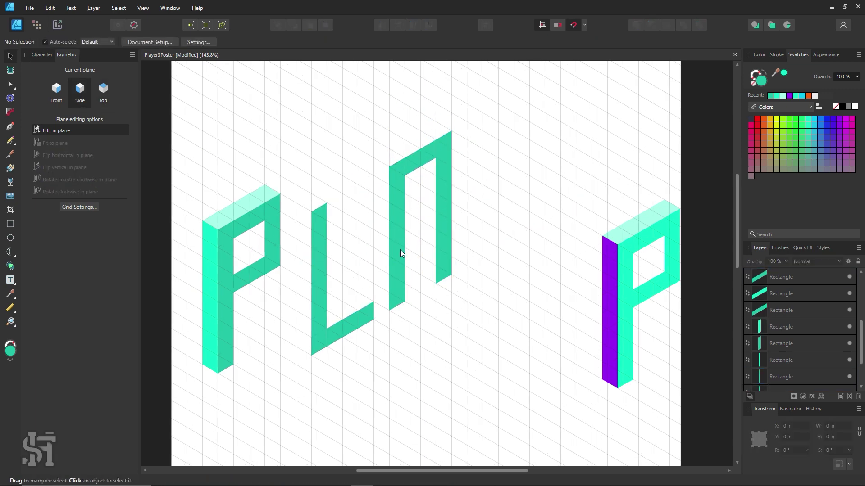
left_click(56, 92)
Copy a bar into the new shape as the A's crossbar
left_click(426, 167)
left_click_drag(430, 202, 427, 185)
left_click(415, 251)
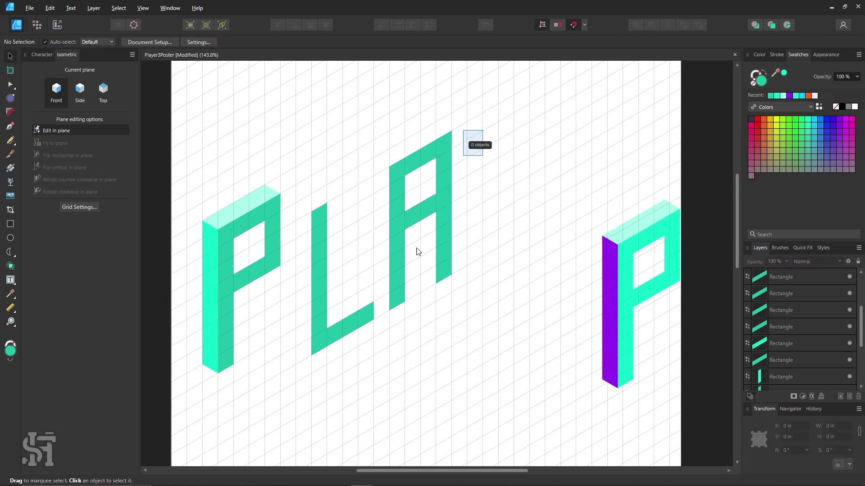
mouse_move(396, 288)
left_mouse_down()
mouse_move(246, 314)
mouse_move(386, 239)
left_mouse_up()
left_click(486, 247)
Rework a copied A into a 4 by moving its top bar and shortening its left leg
scroll(485, 247, "up", 1)
mouse_move(457, 113)
left_mouse_down()
mouse_move(362, 310)
mouse_move(462, 302)
left_mouse_up()
left_click(479, 177)
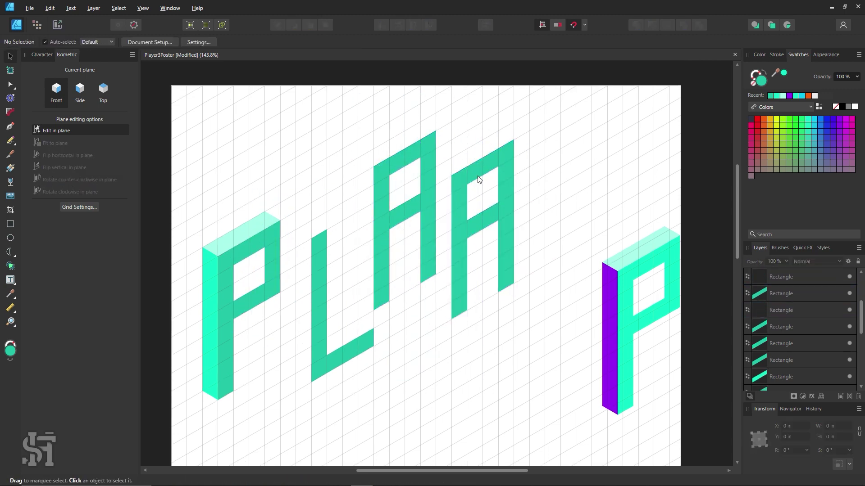
left_click_drag(497, 165, 596, 153)
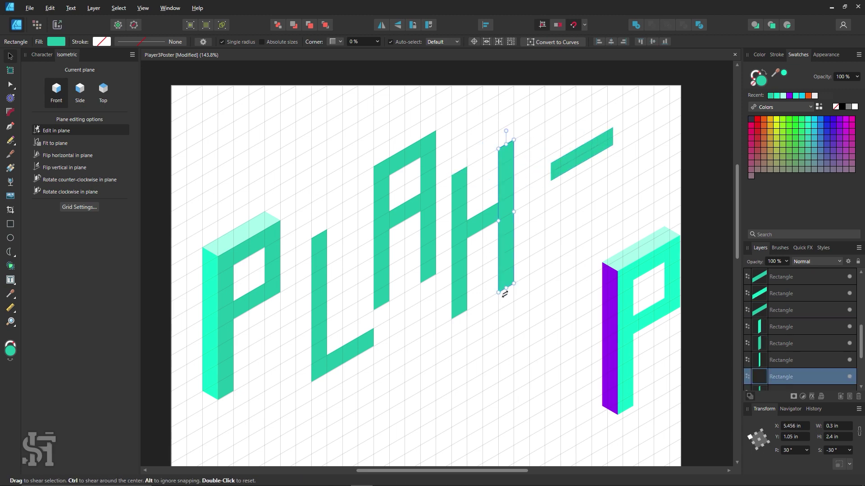
left_click(459, 306)
left_click_drag(459, 318, 459, 246)
left_click(581, 158)
key("Delete")
Turn another copied A into an E by moving a bar to the bottom and deleting its right leg
left_click_drag(453, 107, 376, 281)
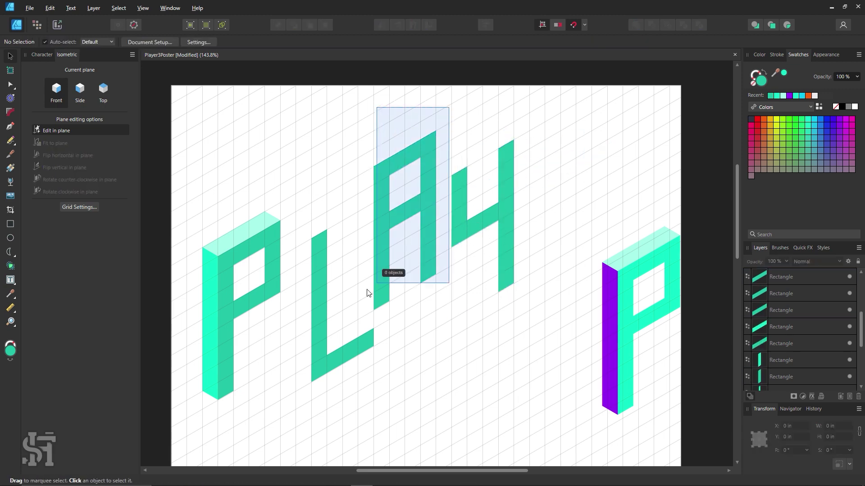
left_click_drag(383, 235, 539, 235)
left_click(563, 184)
left_click_drag(563, 185, 563, 252)
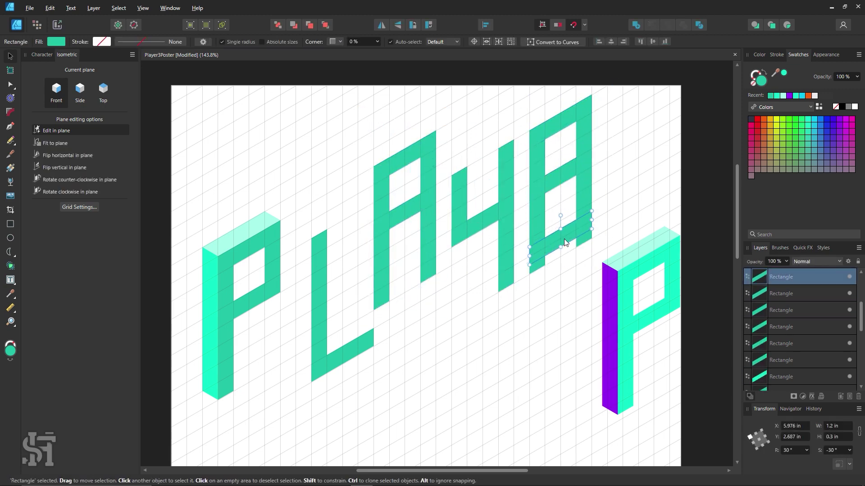
left_click(584, 136)
key("Delete")
left_click(579, 217)
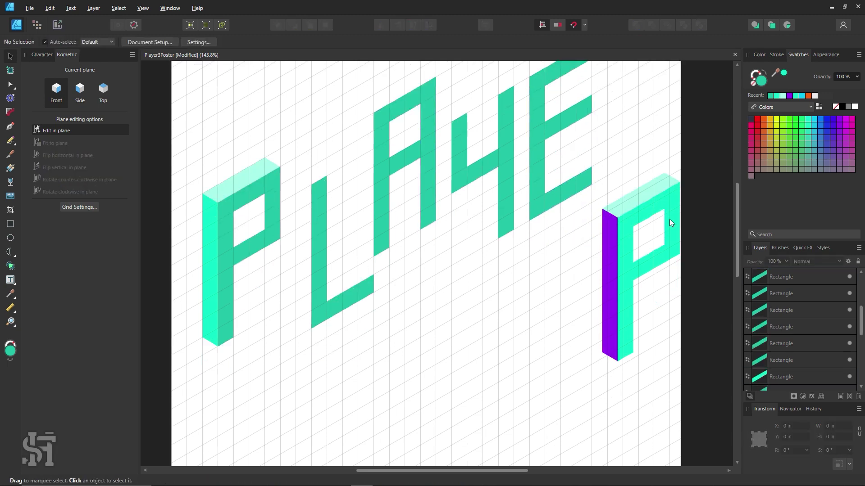
Park the purple 3D P at the page edge and reshape a copied A into an R
mouse_move(669, 220)
left_mouse_down()
mouse_move(719, 237)
mouse_move(779, 135)
left_mouse_up()
left_click(410, 255)
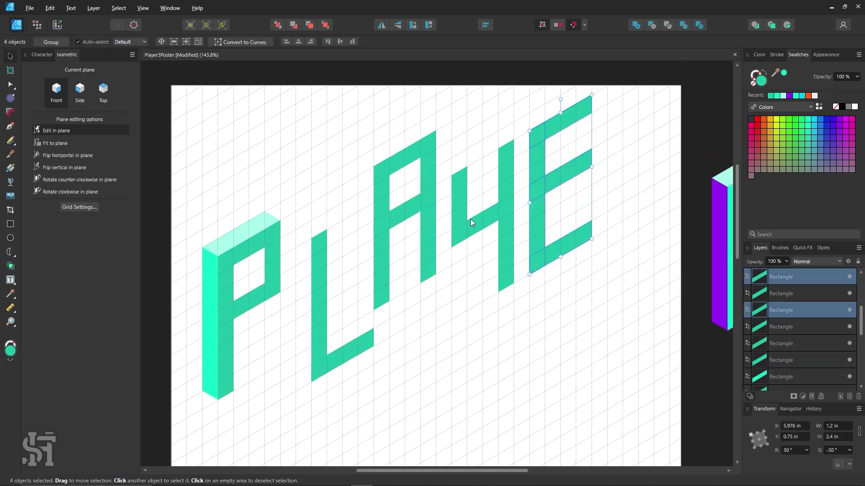
left_click_drag(470, 218, 365, 113)
scroll(408, 227, "down", 2)
left_click_drag(408, 228, 581, 295)
scroll(581, 295, "up", 1)
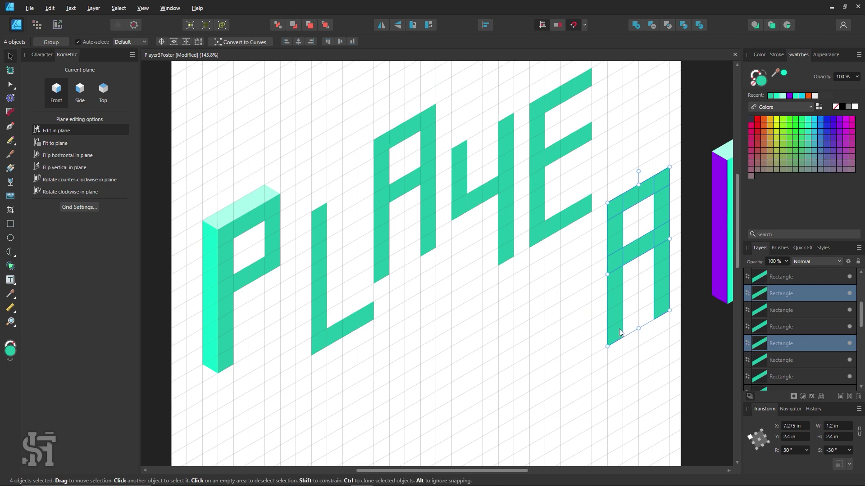
left_click(661, 292)
left_click_drag(667, 245, 657, 301)
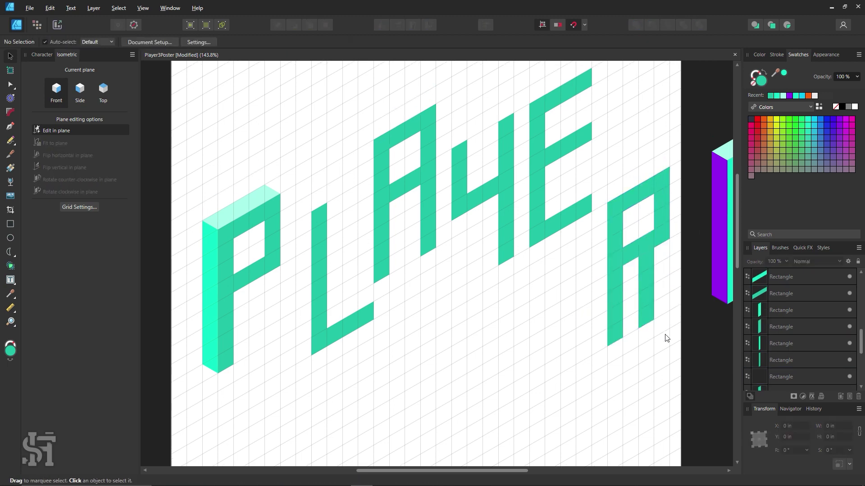
Try positioning the R's leg piece, then undo that placement
left_click_drag(665, 337, 571, 348)
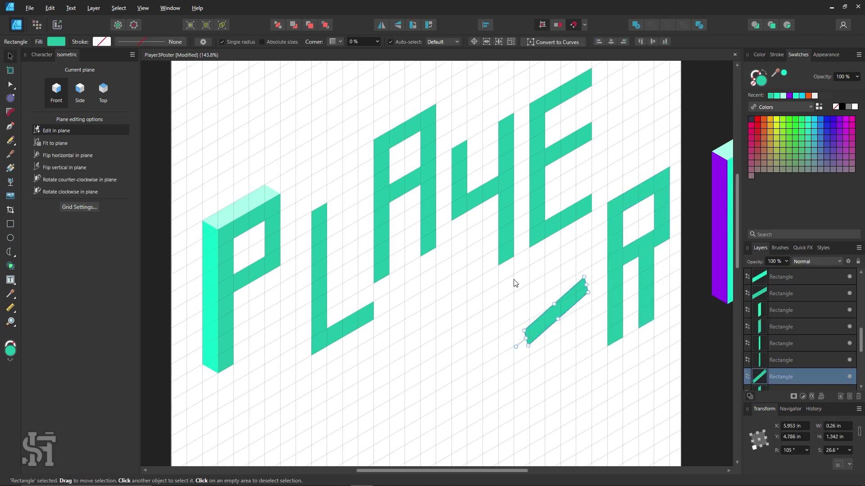
key("ctrl+z")
key("m")
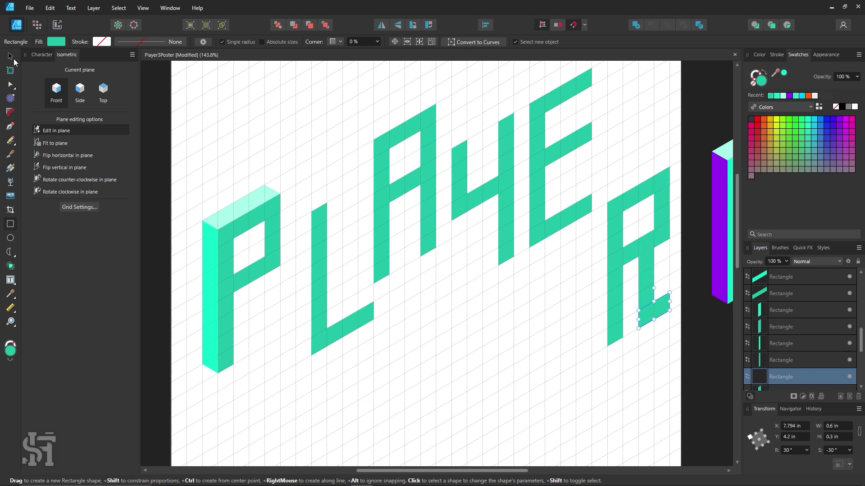
left_click(10, 56)
scroll(299, 202, "up", 2)
Merge the flat P's bars and the L's bars each into a single shape with Add
left_click(272, 270)
left_click(223, 294, "shift")
left_click(636, 25)
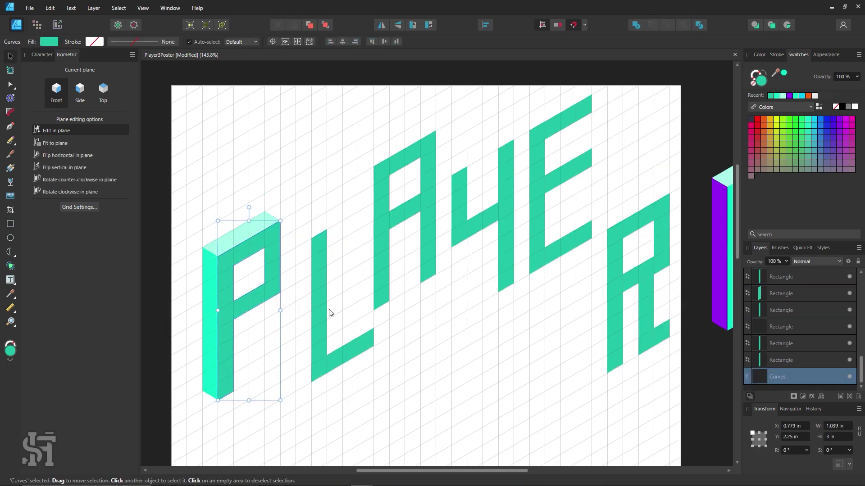
left_click(356, 350)
left_click(315, 234, "shift")
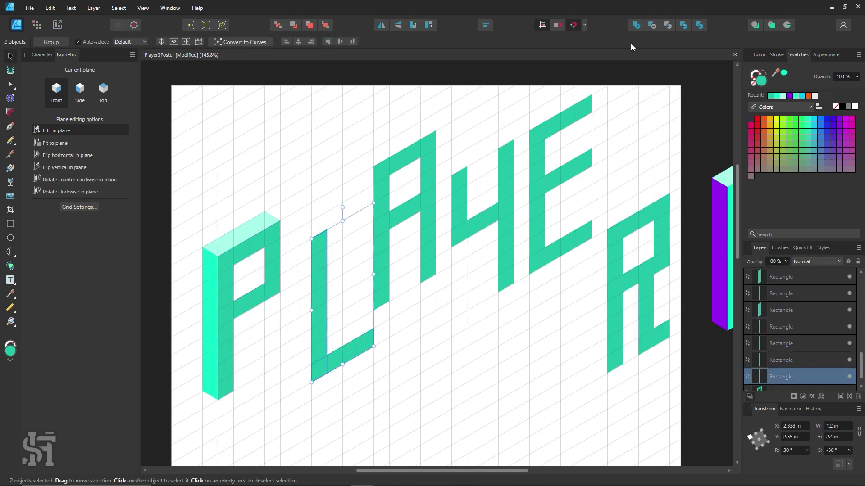
left_click(379, 201)
Merge the 4's three bars and the E's bars into single shapes
left_click(424, 173, "shift")
left_click(459, 212)
left_click(504, 192, "shift")
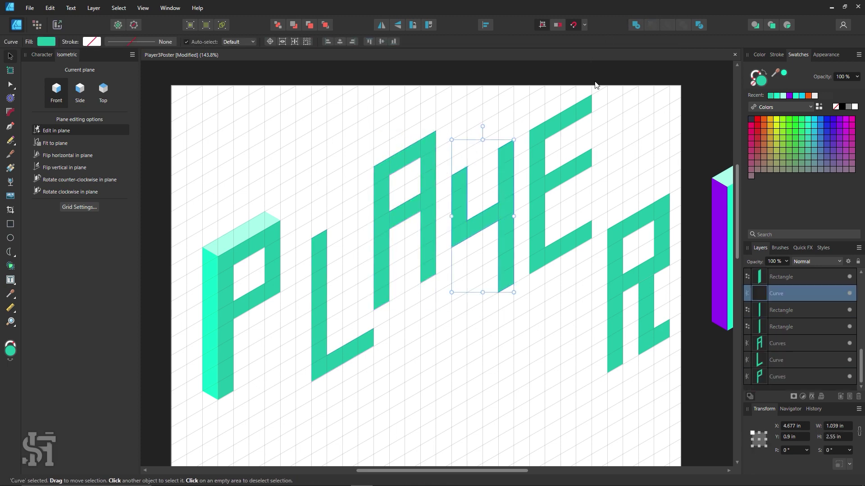
left_click(581, 104)
left_click(552, 170, "shift")
left_click(636, 25)
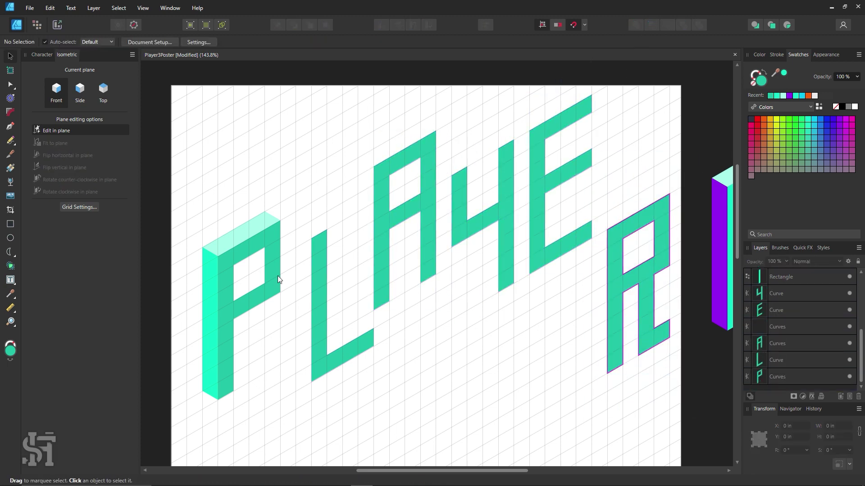
scroll(277, 276, "down", 1)
left_click_drag(184, 171, 288, 387)
Nudge the P and L left and place a copied side face along the L
left_click_drag(210, 334, 203, 337)
left_click_drag(327, 336, 312, 336)
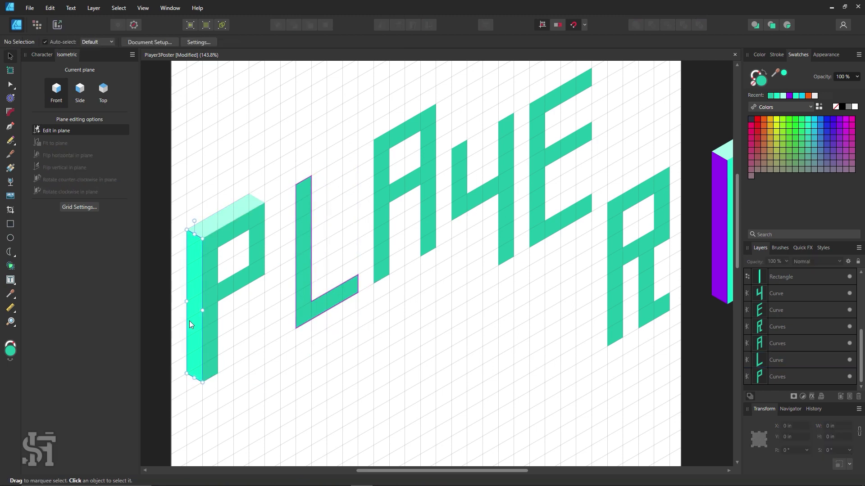
left_click_drag(189, 320, 275, 264, "ctrl")
scroll(292, 256, "up", 2)
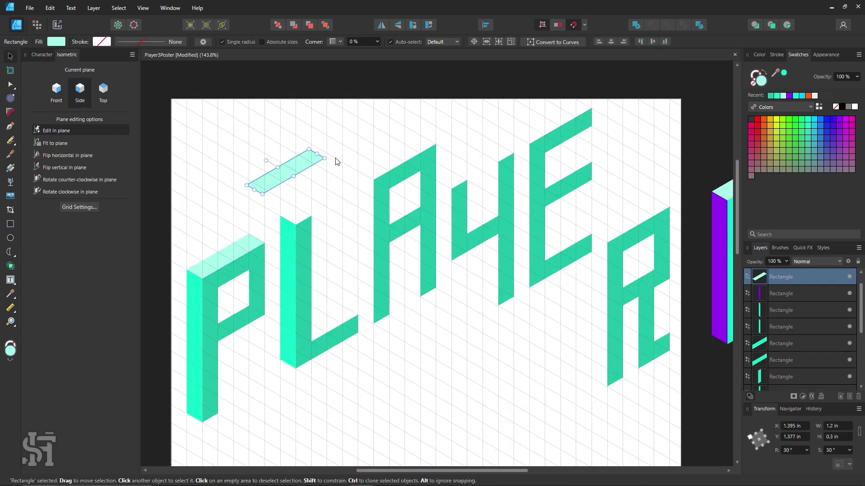
left_click_drag(225, 214, 333, 180, "ctrl")
On the top plane, copy side and top faces onto the A and convert its inner side face to curves
left_click(335, 293)
left_click_drag(282, 329, 359, 283, "ctrl")
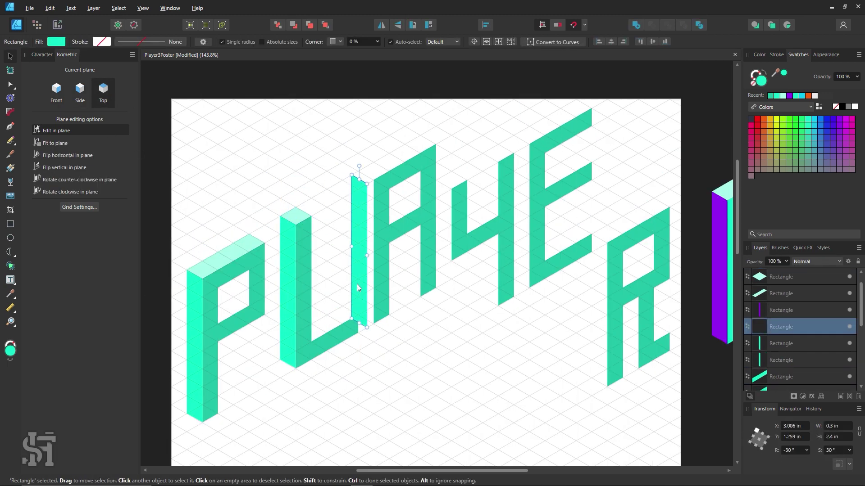
left_click_drag(218, 271, 389, 163, "ctrl")
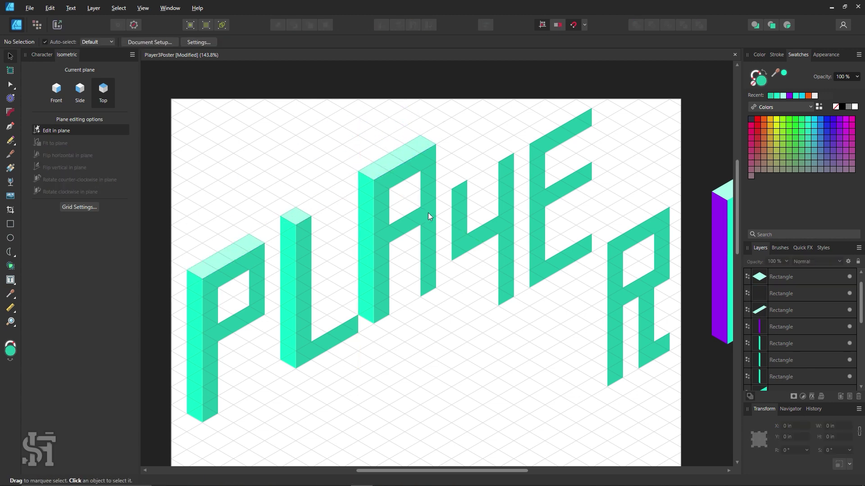
scroll(392, 252, "up", 1)
left_click(392, 253)
left_click_drag(391, 253, 412, 243)
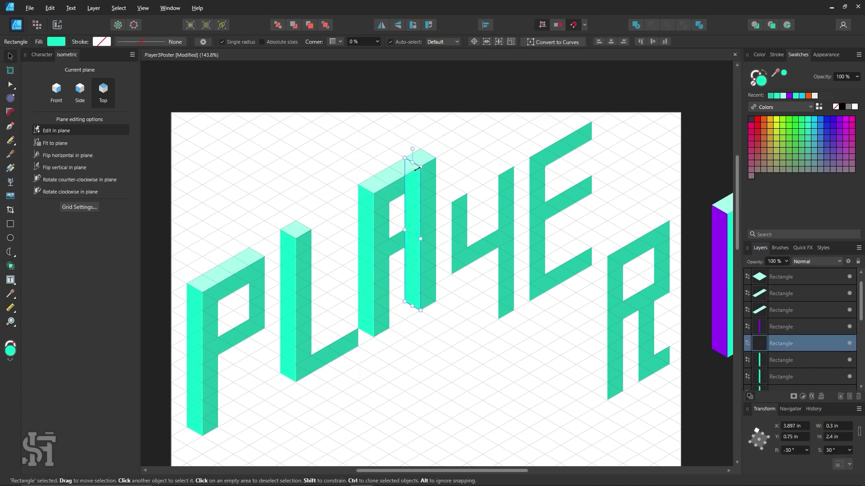
right_click(412, 268)
left_click(451, 188)
Draw a triangular top face inside the A with the Pen on the top plane
key("p")
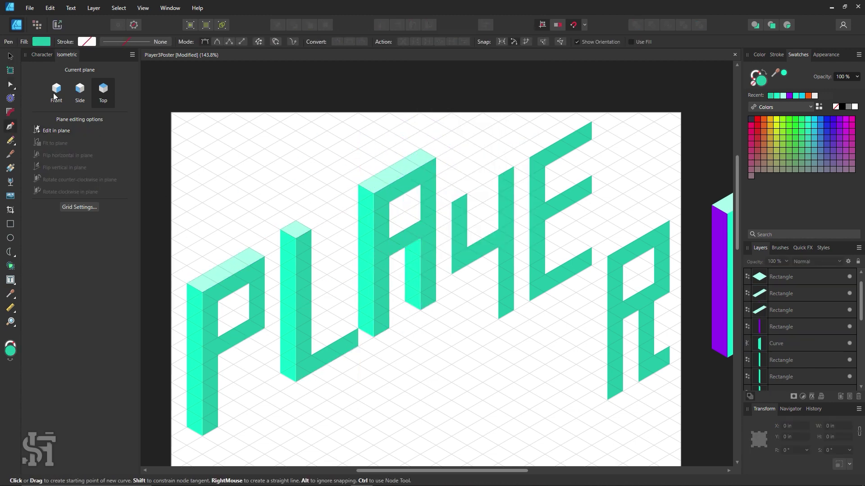
left_click(54, 96)
left_click(88, 100)
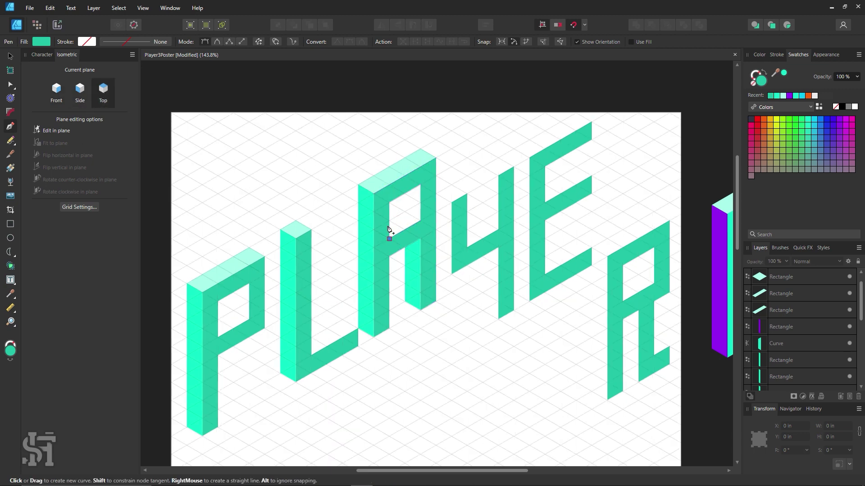
left_click(389, 239)
left_click(389, 220)
left_click(404, 212)
left_click(389, 239)
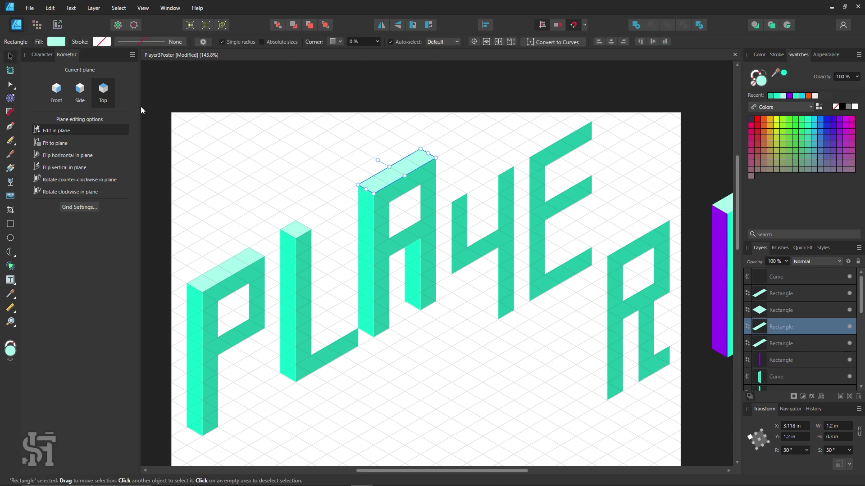
Convert the reused top-face strip to curves, correcting an accidental text-frame conversion
left_click(403, 225)
left_click(345, 266)
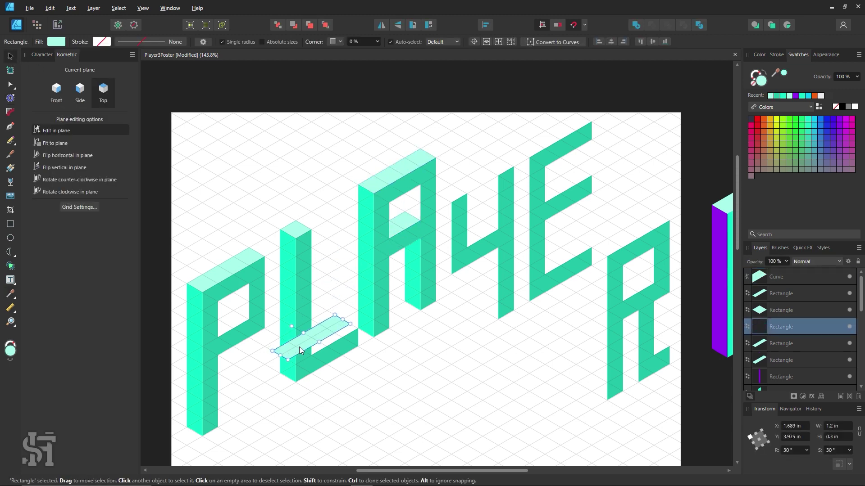
right_click(312, 354)
left_click(361, 276)
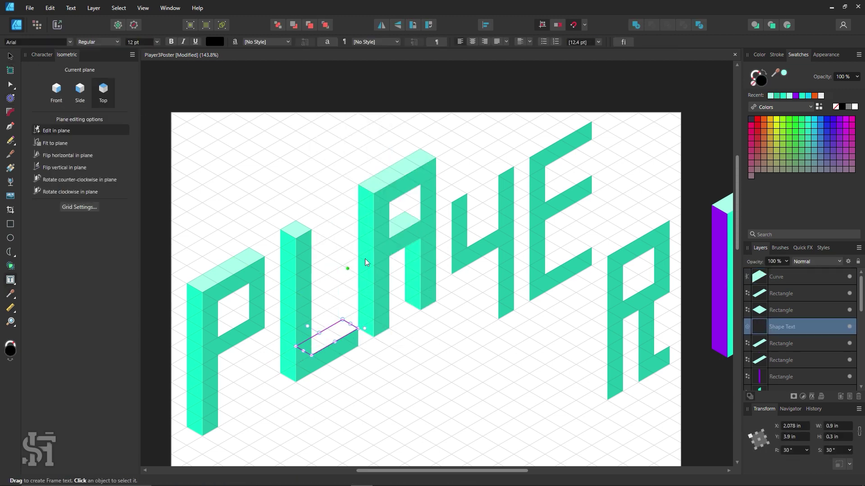
right_click(337, 330)
left_click(393, 277)
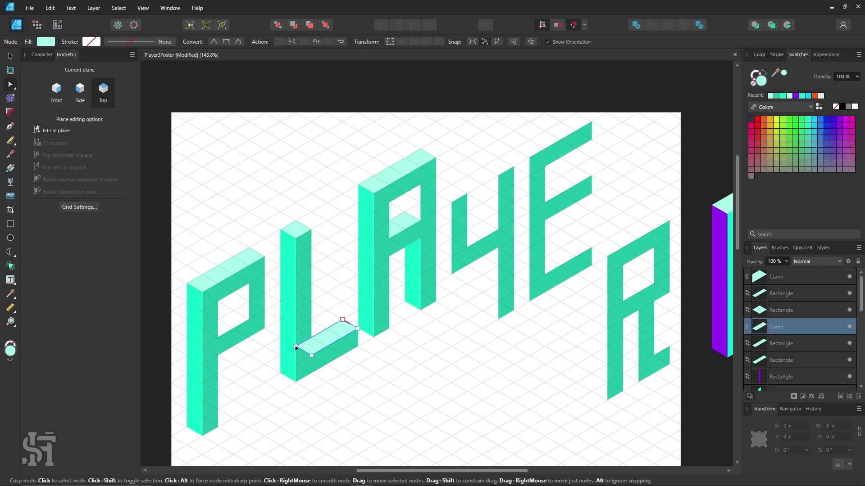
left_click(331, 291)
Draw the A's inner side face with the Pen on the side plane
key("p")
key("F10")
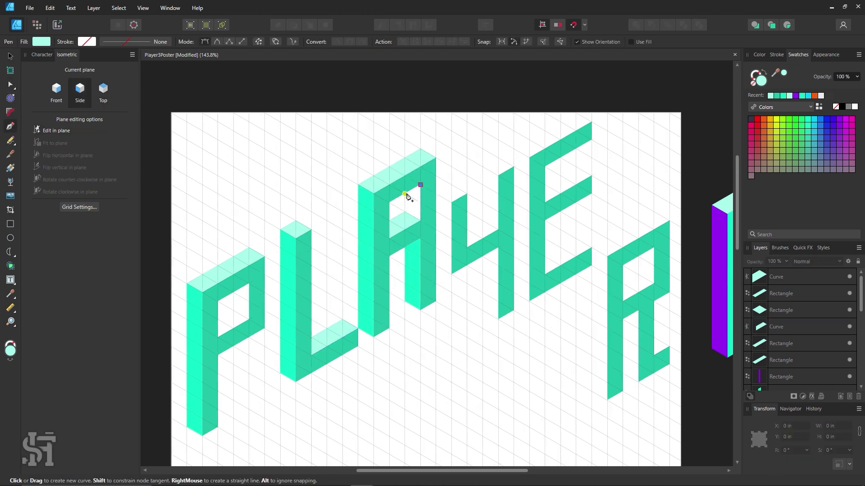
left_click(405, 193)
left_click(404, 212)
left_click(421, 186)
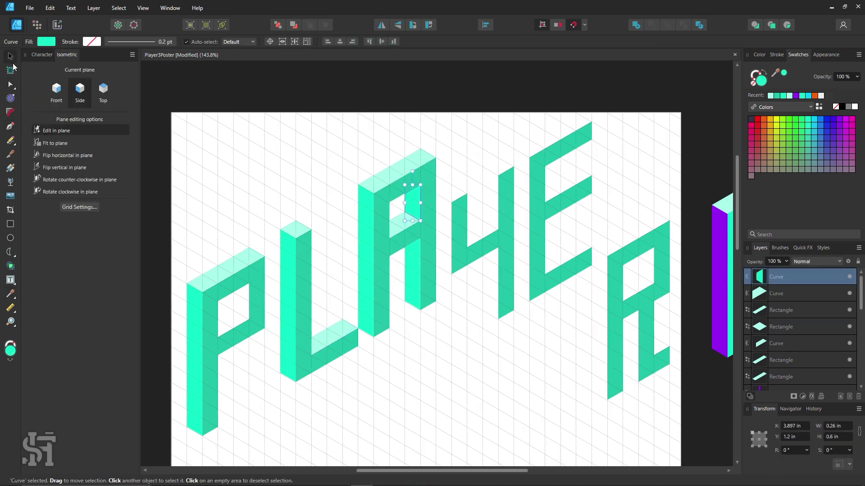
left_click_drag(462, 289, 428, 255)
Zoom into the lettering and clone the L's face as a side face onto the 4
key("z")
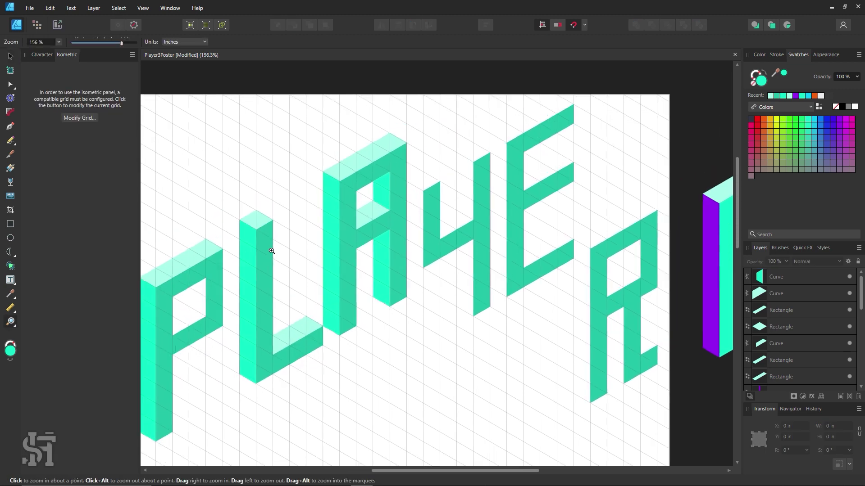
left_click_drag(270, 247, 442, 283)
key("v")
left_click(203, 348)
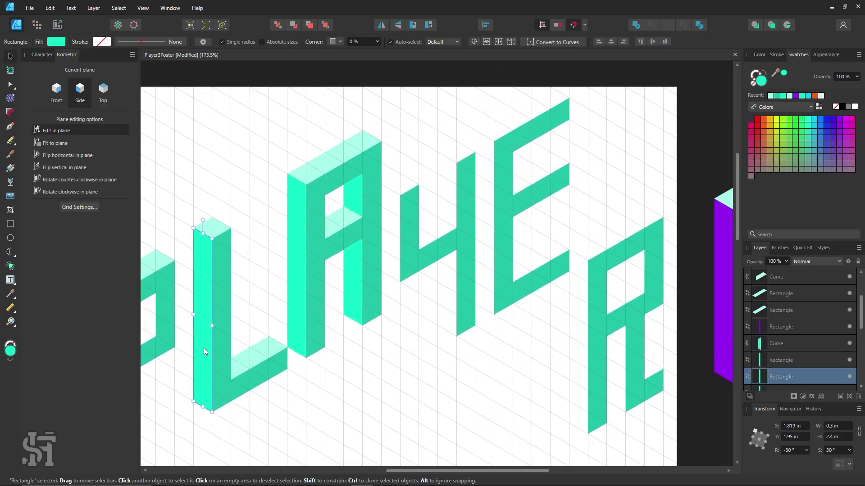
left_click_drag(204, 348, 391, 301)
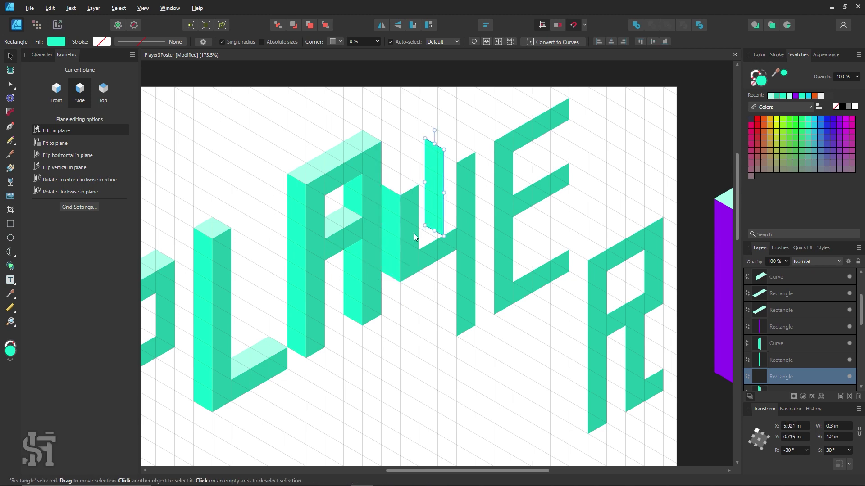
scroll(444, 166, "up", 2)
mouse_move(351, 198)
left_mouse_down()
mouse_move(410, 201)
mouse_move(419, 215)
mouse_move(457, 203)
left_mouse_up()
On the top plane, pick the A's face pieces and move one for reuse on the E
left_click(103, 90)
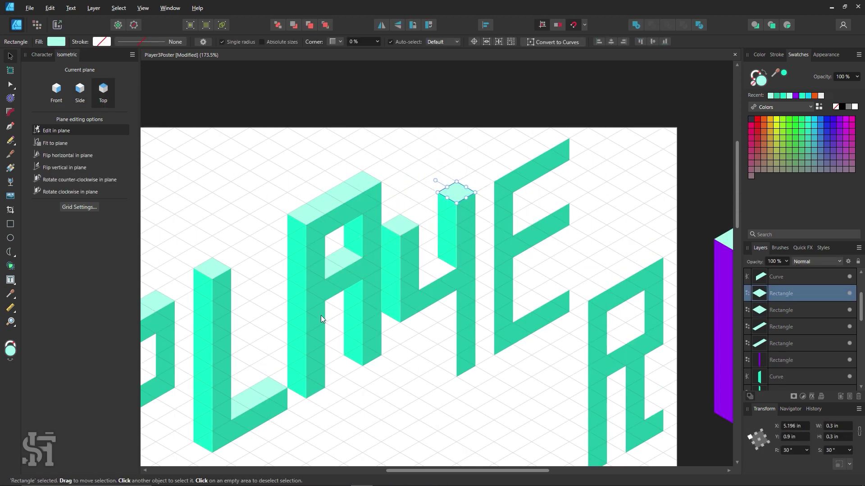
left_click(346, 261)
scroll(353, 311, "down", 2)
left_click(354, 311)
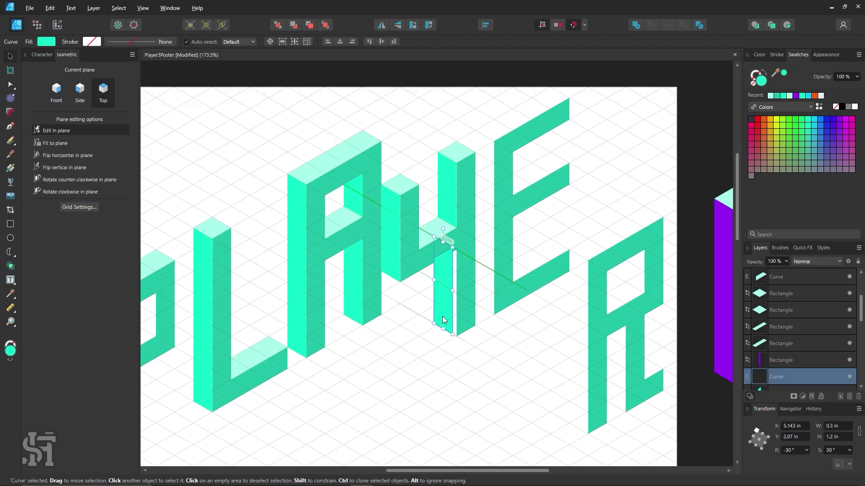
scroll(450, 311, "up", 1)
left_click(504, 276)
left_click_drag(488, 288, 487, 246)
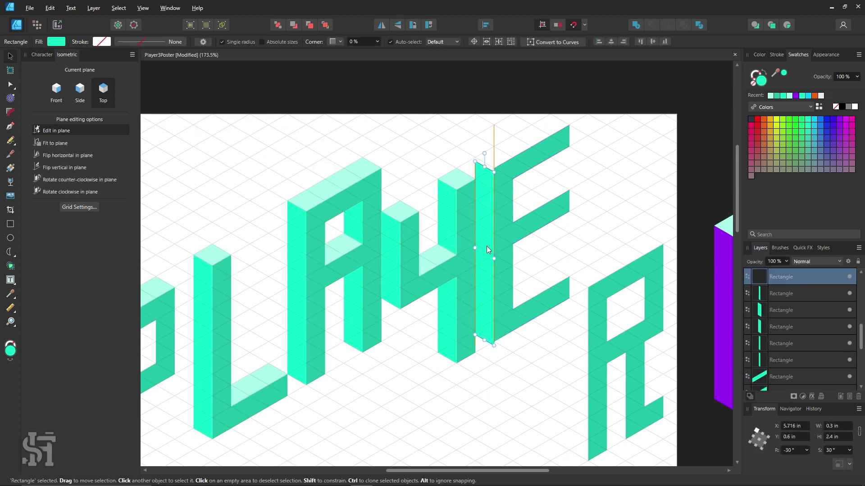
Place top faces on the E's lower arm and top, and position its tall front strip
scroll(338, 207, "up", 1)
left_click_drag(338, 208, 541, 289)
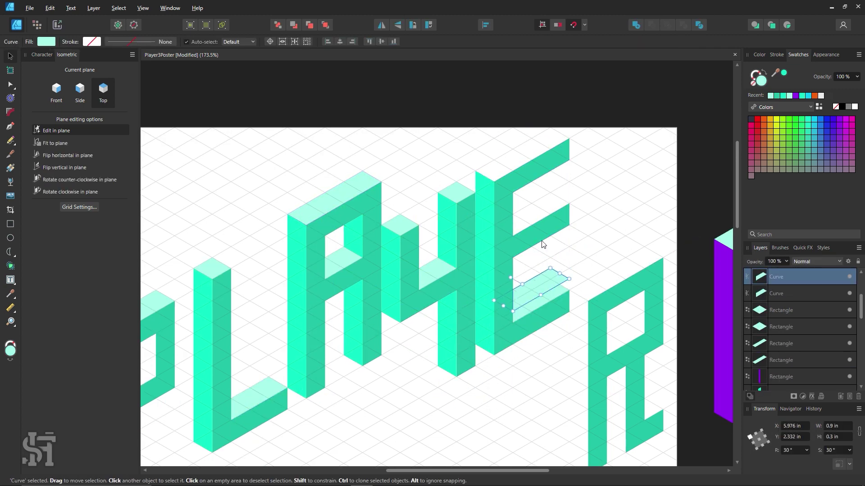
scroll(536, 243, "up", 1)
left_click_drag(338, 228, 545, 194)
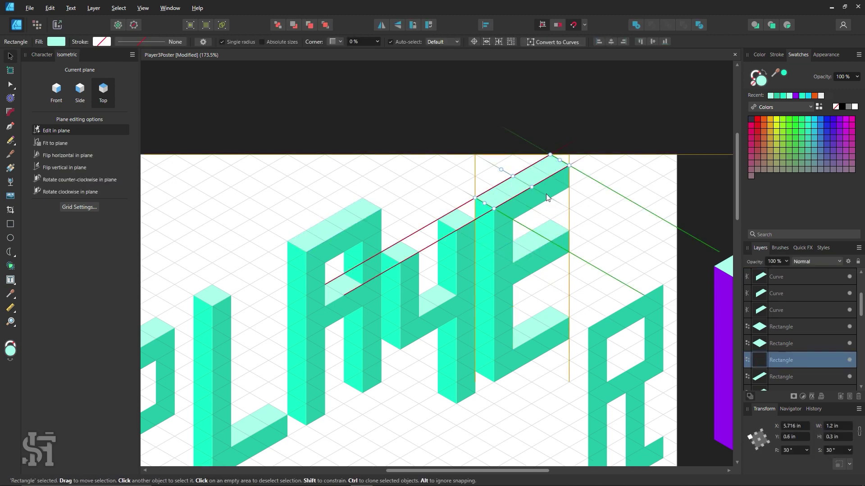
scroll(546, 194, "down", 3)
left_click(525, 292)
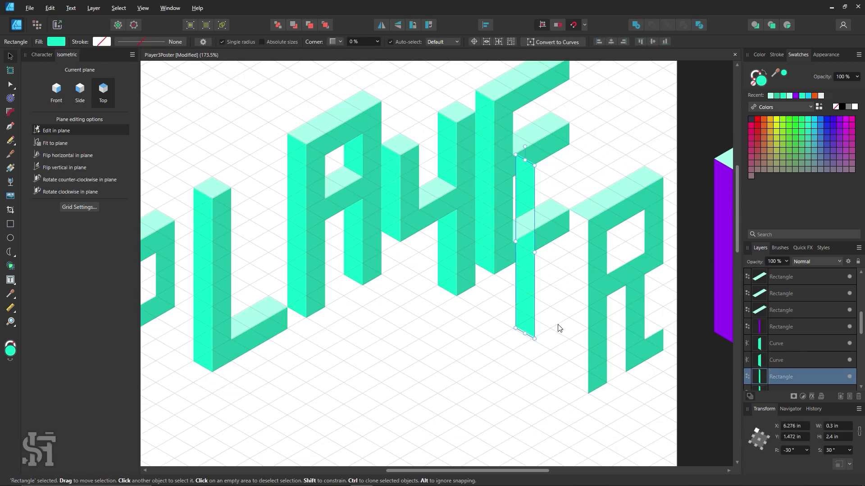
left_click_drag(525, 289, 579, 344)
Position a strip on the R's lower leg
scroll(435, 310, "down", 1)
left_click(335, 168)
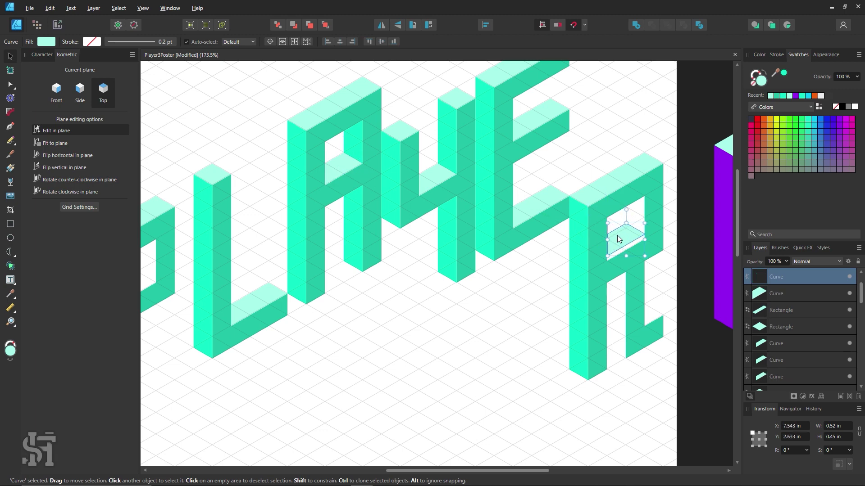
left_click_drag(363, 237, 653, 382)
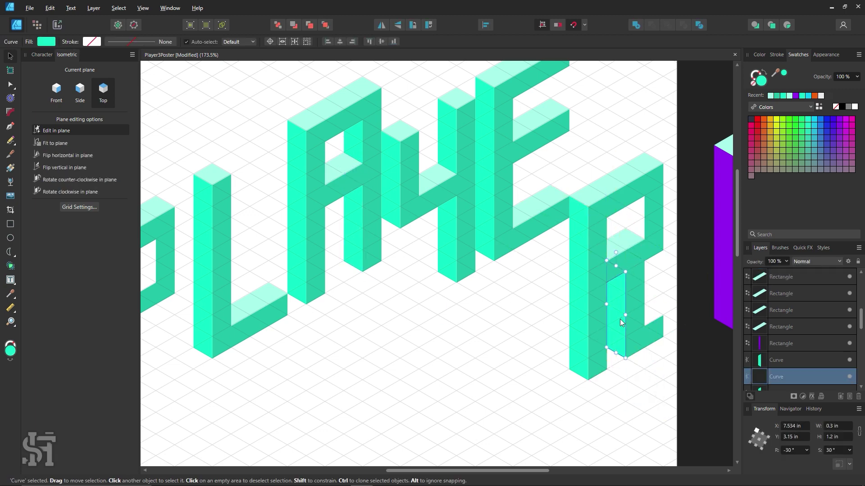
left_click(687, 331)
Close the new pen face on the R and zoom out to the whole page
key("p")
left_click(644, 305)
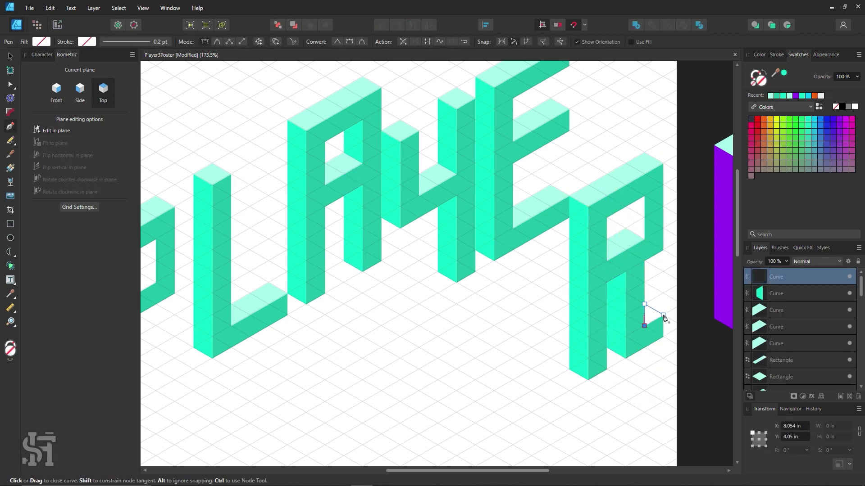
left_click(10, 56)
key("z")
key("ctrl+1")
left_click(10, 56)
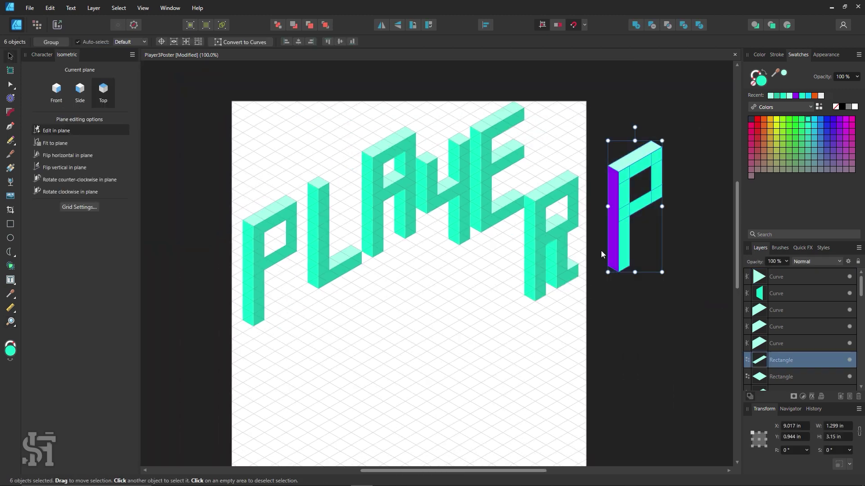
Move the purple P aside, raise the P, and shift the L and A down-left
left_click_drag(635, 207, 734, 65)
left_click_drag(218, 159, 303, 367)
mouse_move(286, 245)
left_mouse_down()
mouse_move(284, 184)
mouse_move(358, 302)
left_mouse_up()
mouse_move(347, 267)
left_mouse_down()
mouse_move(337, 330)
mouse_move(325, 334)
left_mouse_up()
left_click(394, 303)
left_click_drag(342, 90, 421, 271)
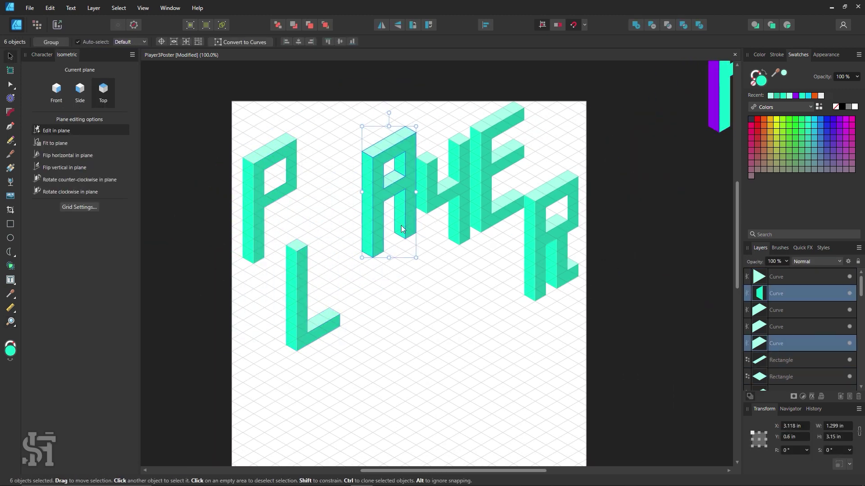
left_click_drag(400, 225, 369, 243)
Drop the 4 below the A, move the R down-left and the E down-right
left_click_drag(404, 96, 473, 270)
left_click_drag(460, 189, 448, 285)
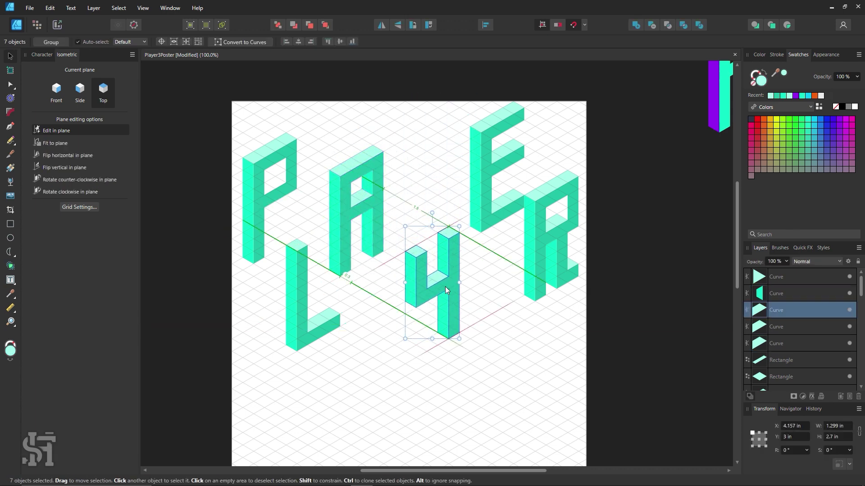
left_click(491, 288)
left_click_drag(538, 250, 528, 367)
left_click_drag(551, 82, 469, 260)
left_click_drag(486, 220, 511, 234)
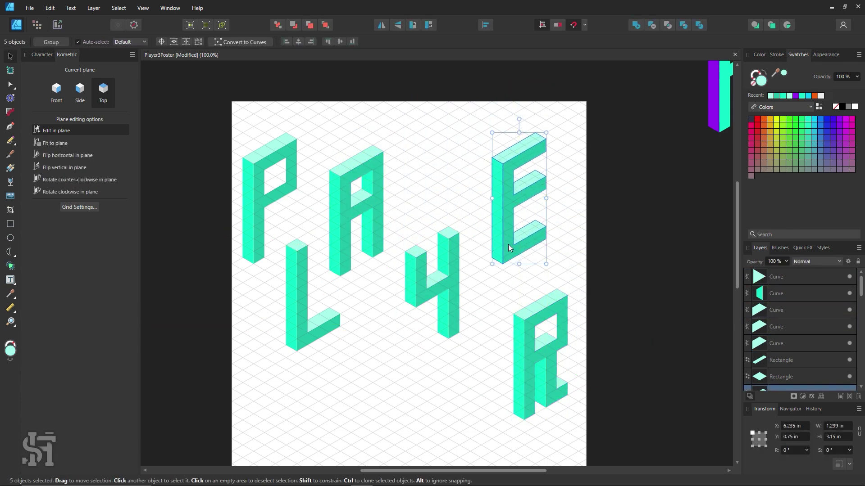
left_click(571, 238)
key("z")
mouse_move(442, 283)
left_mouse_down()
mouse_move(483, 315)
mouse_move(467, 272)
left_mouse_up()
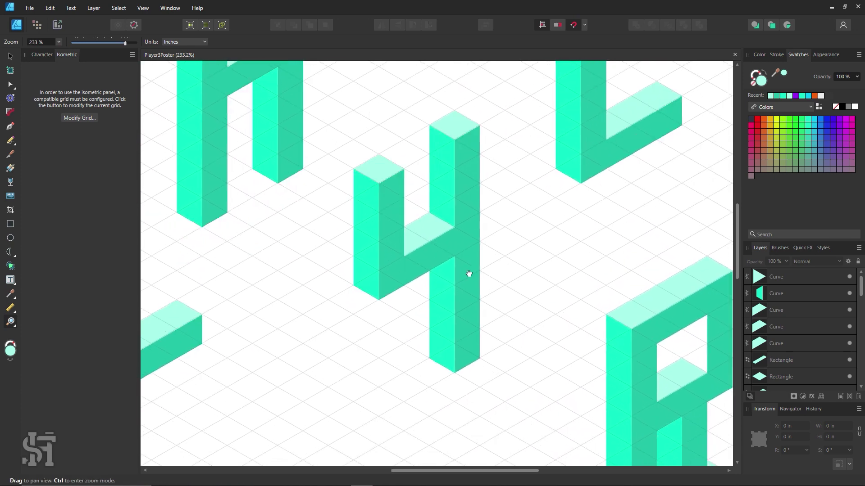
Delete the bottom node of the 4's front face and remove its lower stem
key("v")
left_click(366, 213)
key("a")
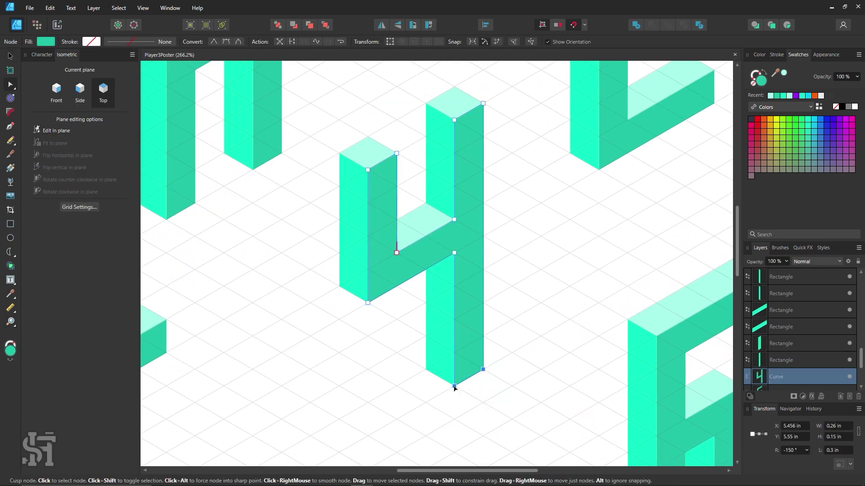
key("Delete")
key("v")
left_click(439, 356)
key("Delete")
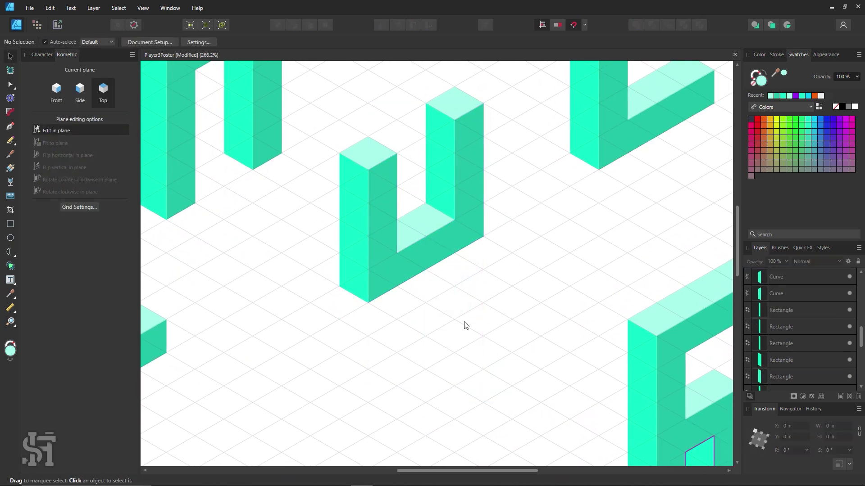
On the front plane, clone the E's stem face down to form the Y's stem
key("m")
scroll(405, 234, "down", 1)
scroll(443, 221, "down", 1)
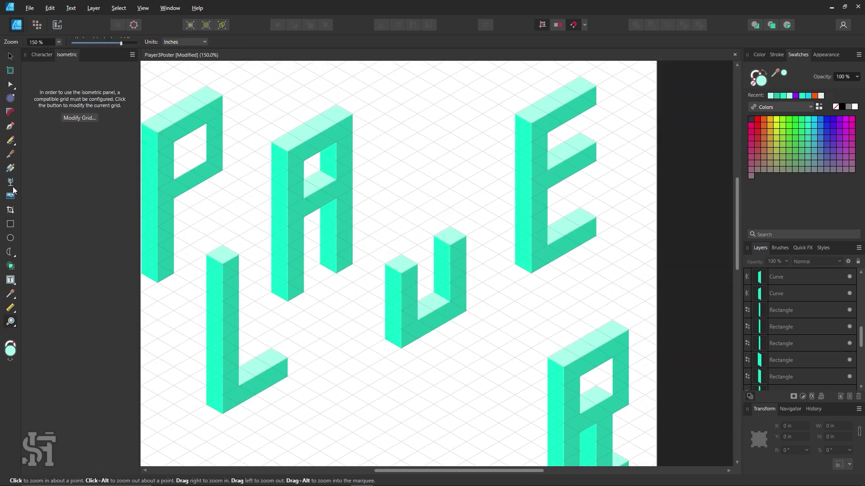
left_click(57, 90)
key("v")
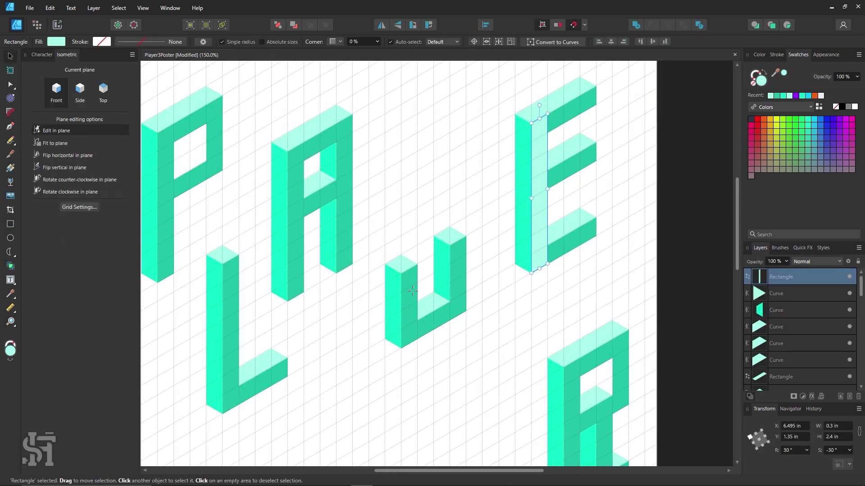
mouse_move(539, 148)
left_mouse_down()
mouse_move(443, 274)
mouse_move(426, 283)
left_mouse_up()
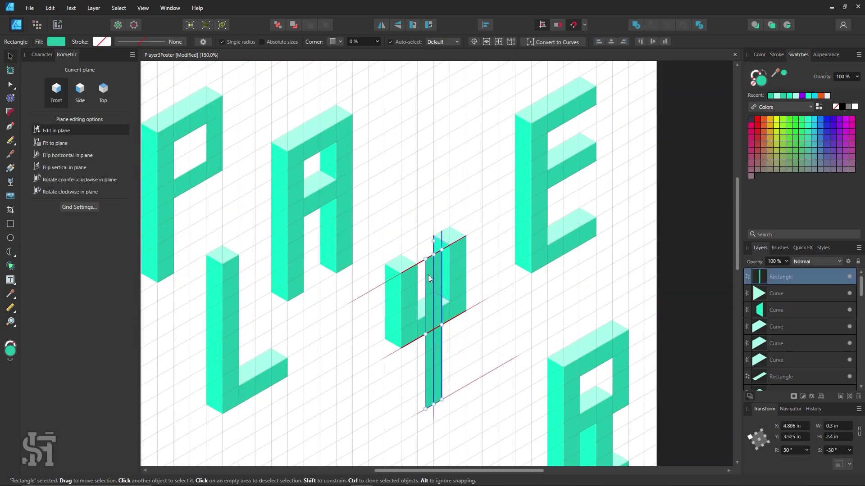
scroll(428, 274, "down", 3)
left_click(488, 295)
Try converting the Y stem face to curves on the side plane, then undo it
left_click(390, 252)
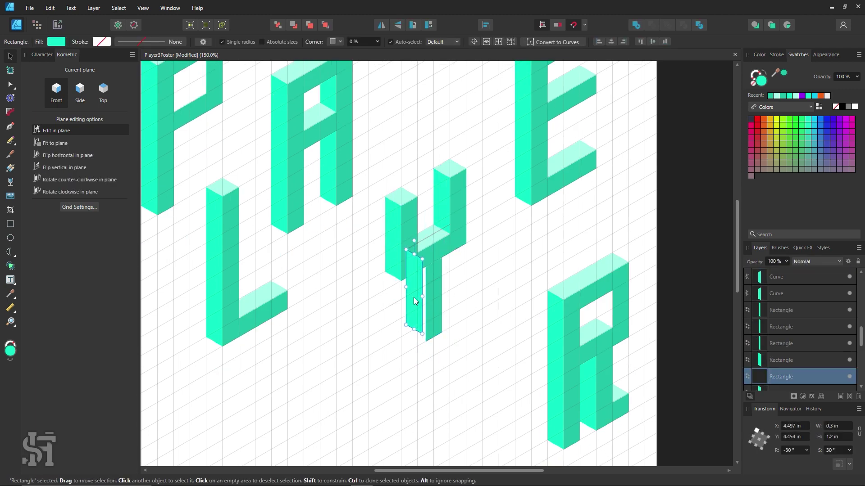
key("2")
right_click(414, 277)
left_click(450, 258)
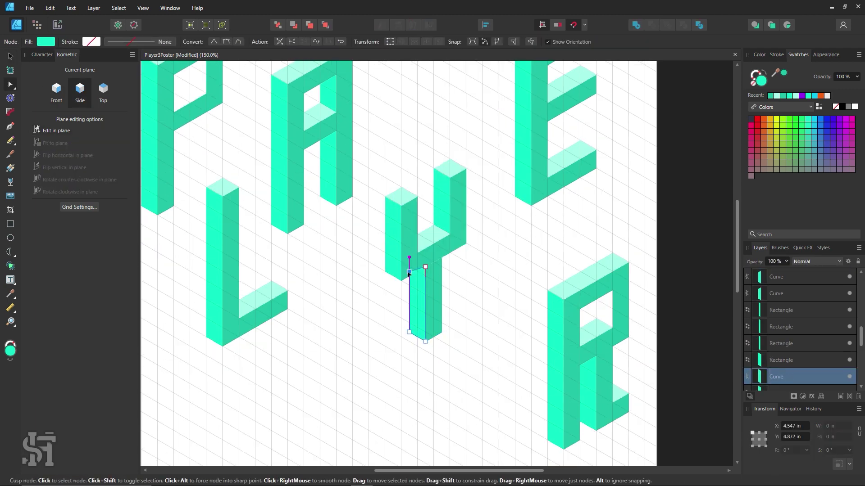
key("ctrl+z")
Edit the stem face's nodes, selecting its top corner point, then zoom back out
scroll(423, 291, "up", 5)
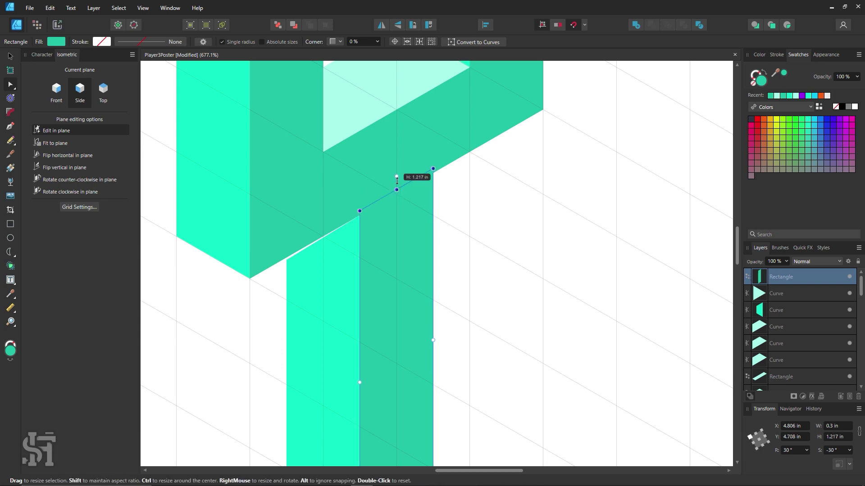
key("ctrl+Return")
left_click(289, 260)
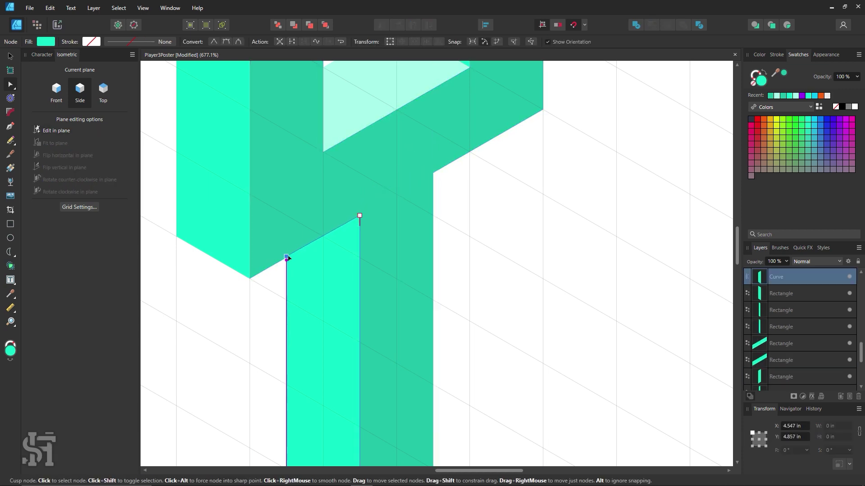
left_click(482, 264)
scroll(482, 264, "down", 4)
scroll(472, 253, "down", 3)
key("v")
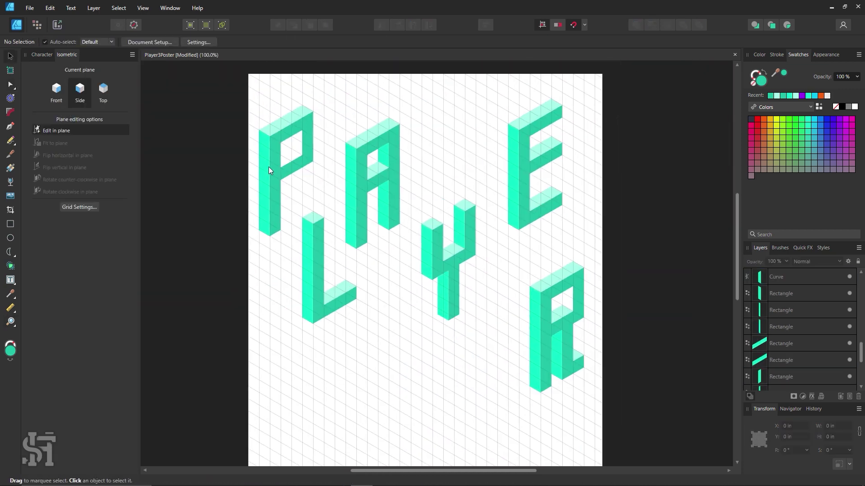
scroll(288, 185, "up", 2)
scroll(295, 191, "up", 2)
Set the Pen to the front plane and increase the isometric grid divisions
key("p")
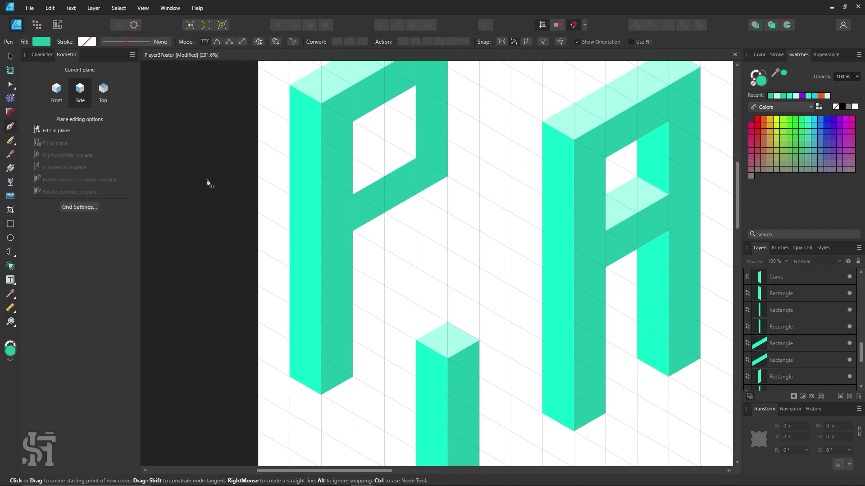
key("1")
left_click(96, 208)
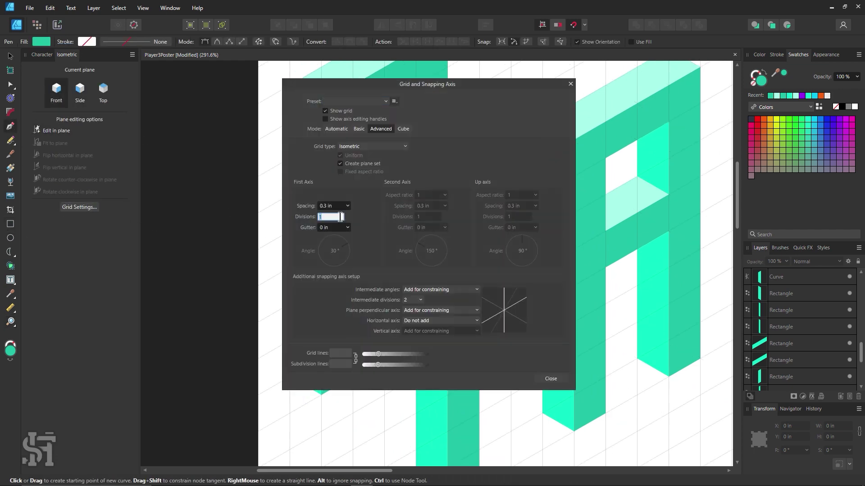
left_click(550, 377)
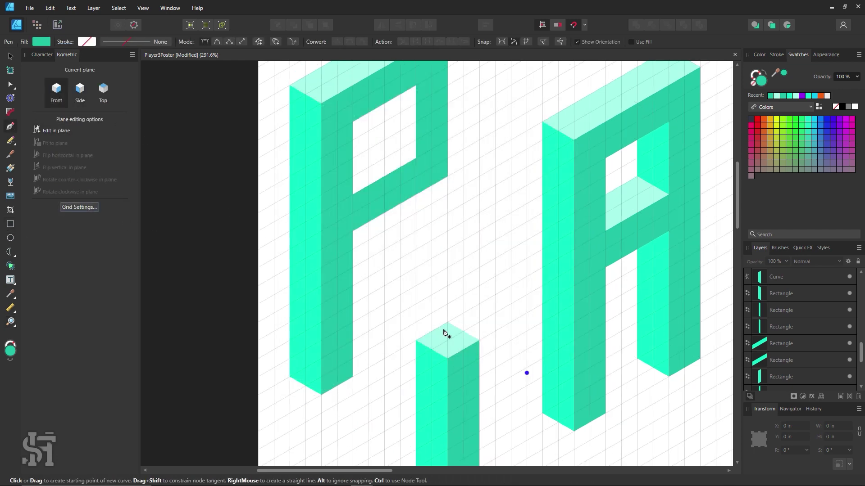
Draw a small triangle beside the P's stem and duplicate it slightly left
left_click(305, 222)
left_click(321, 231)
key("v")
left_click(186, 192)
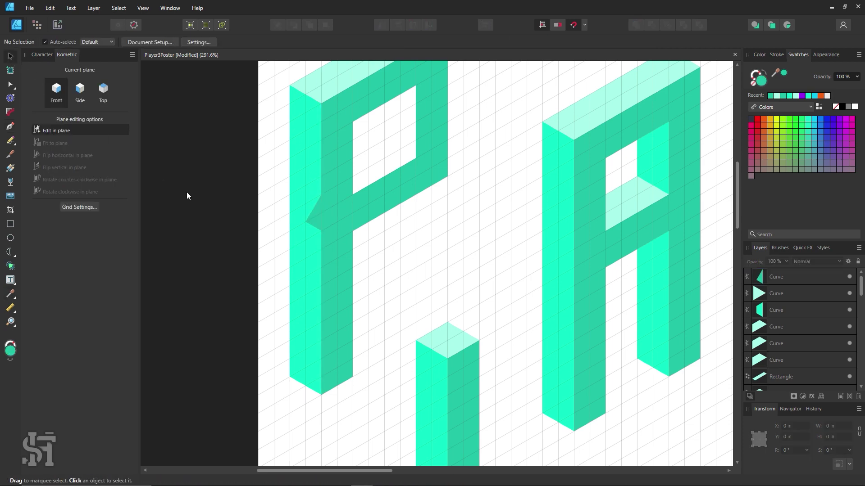
scroll(186, 192, "up", 1)
left_click(314, 264)
left_click_drag(314, 265, 297, 259)
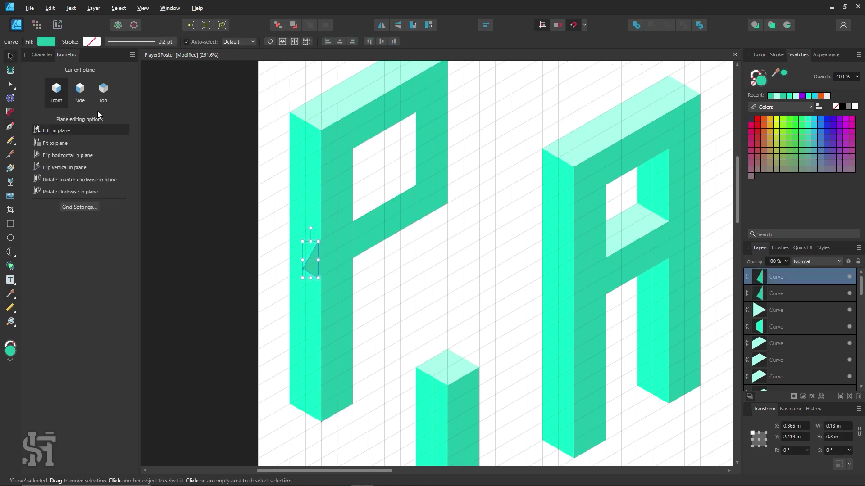
left_click(154, 112)
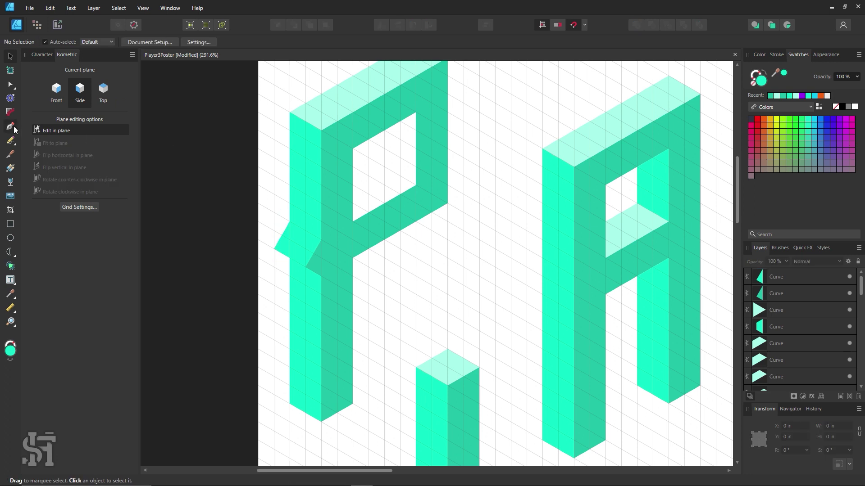
Draw a small four-sided face on the P and group it with the triangle
left_click(10, 126)
left_click_drag(313, 253, 320, 248)
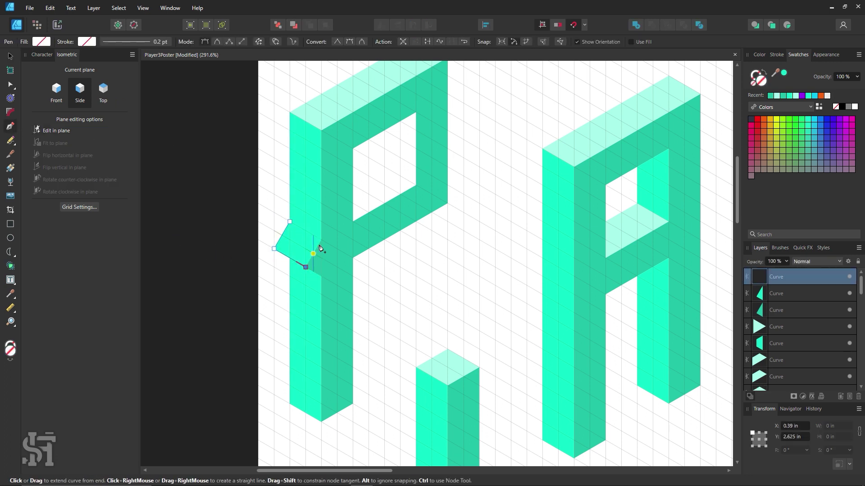
left_click(290, 224)
key("v")
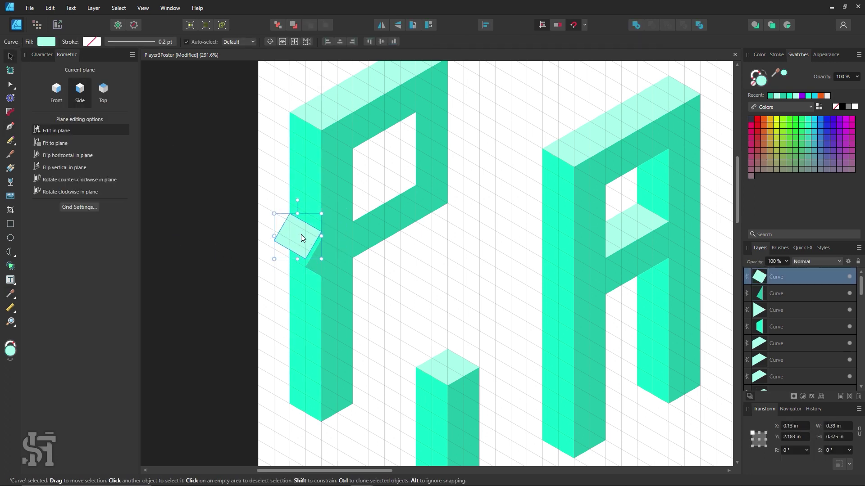
left_click(316, 258)
key("a")
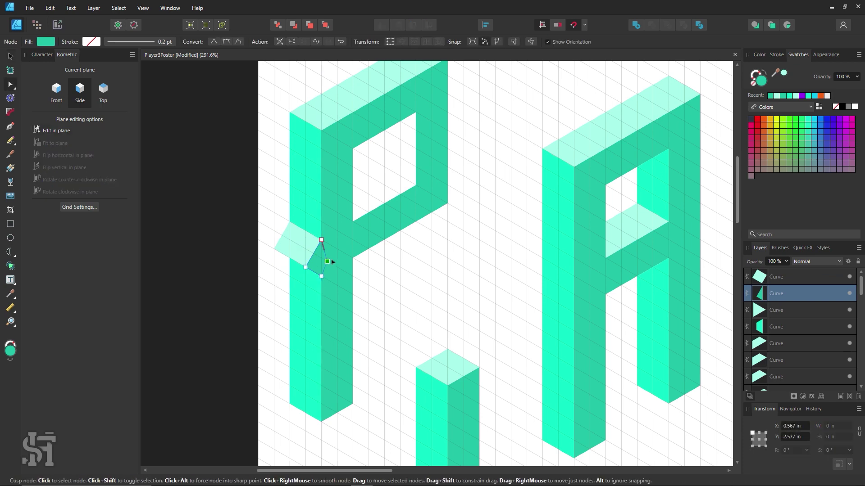
key("v")
left_click(310, 252)
key("ctrl+d")
Zoom out and reselect the wedge group on the P to copy it
key("z")
scroll(473, 296, "down", 2)
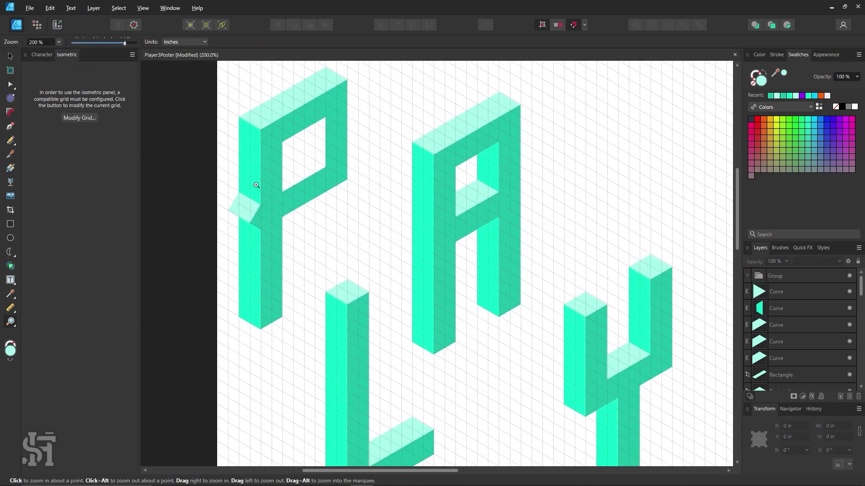
key("v")
left_click(258, 221)
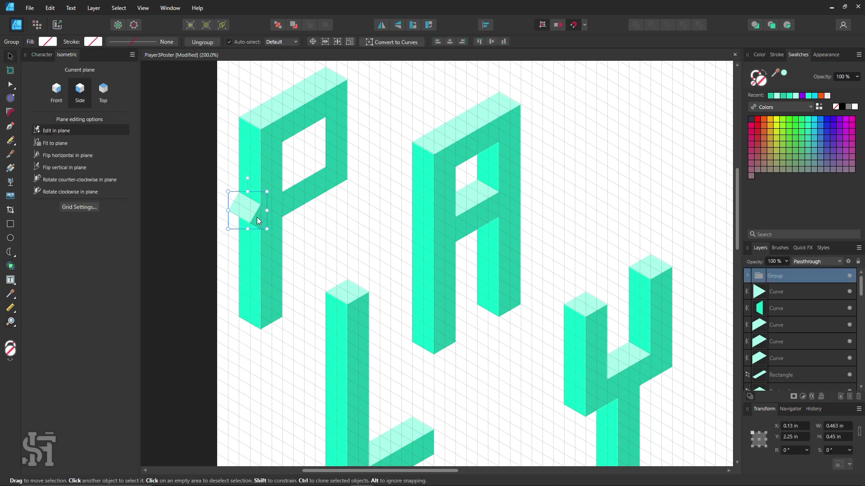
left_click(214, 261)
key("ctrl+z")
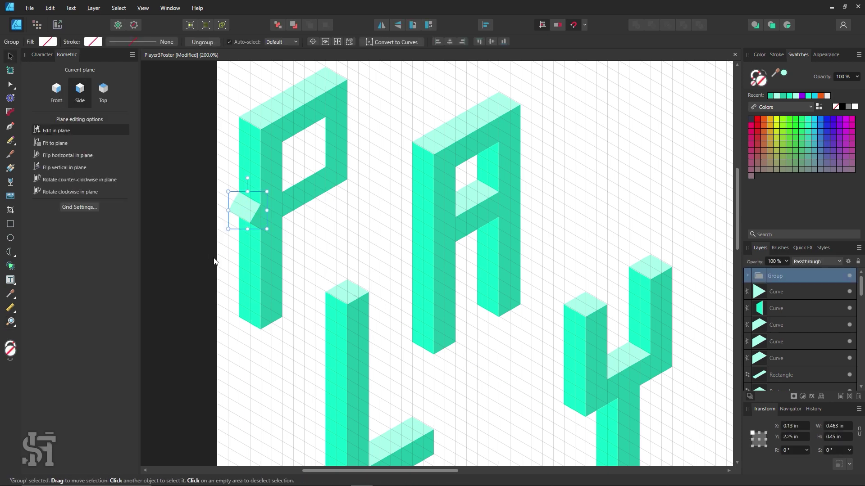
left_click(205, 260)
left_click(247, 213)
Clone the wedge group onto the A's left leg
left_click_drag(248, 213, 366, 245, "ctrl")
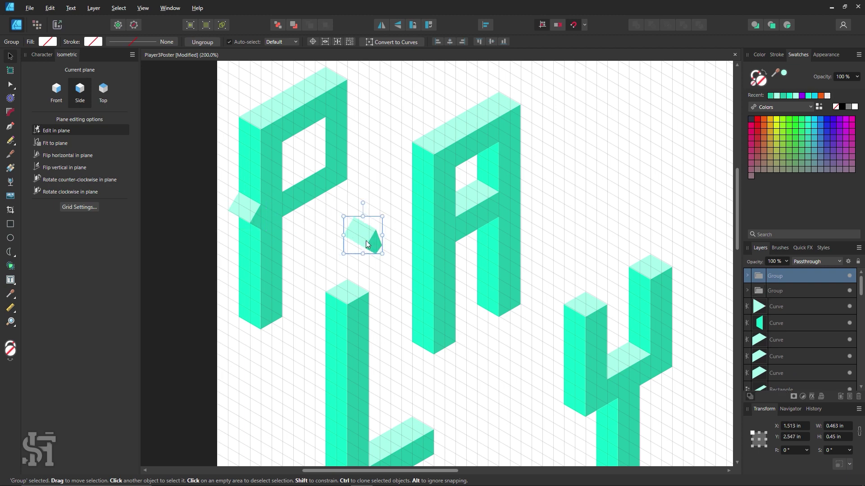
left_click_drag(425, 239, 432, 241)
key("ctrl+d")
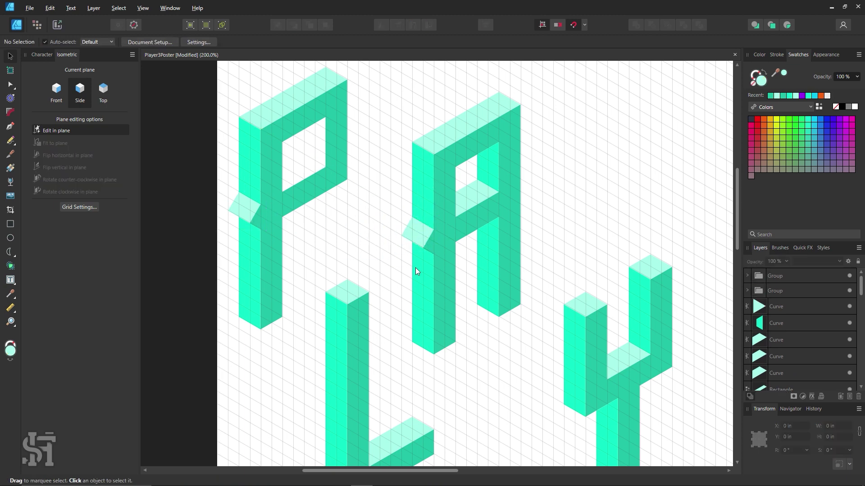
key("z")
left_click_drag(405, 209, 282, 205)
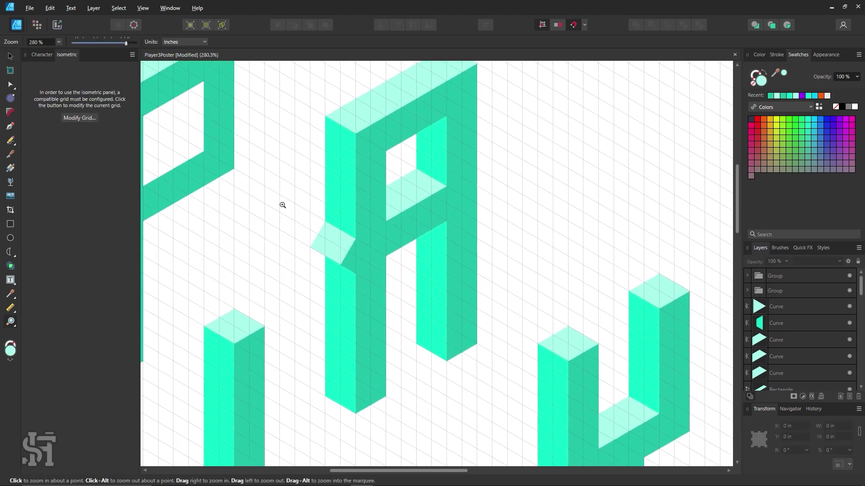
Draw a new wedge on the A's right side with the Pen Tool
left_click(10, 126)
left_click_drag(476, 168, 491, 177)
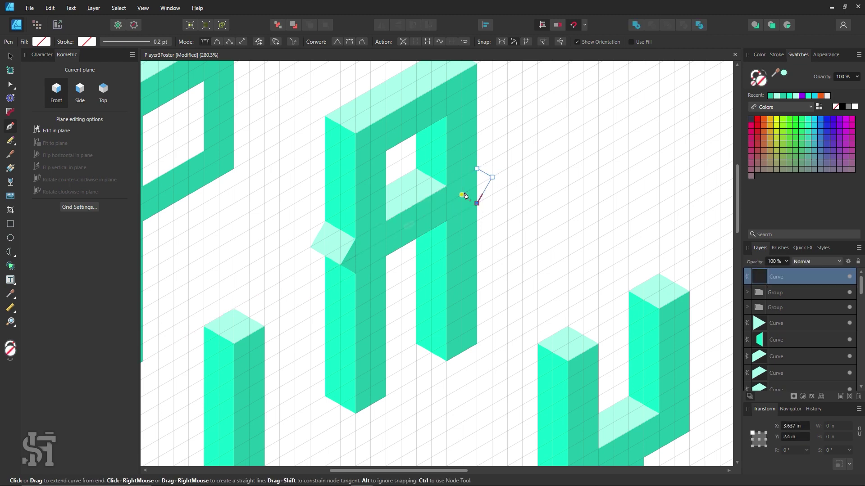
left_click(462, 195)
left_click(10, 56)
left_click(222, 246)
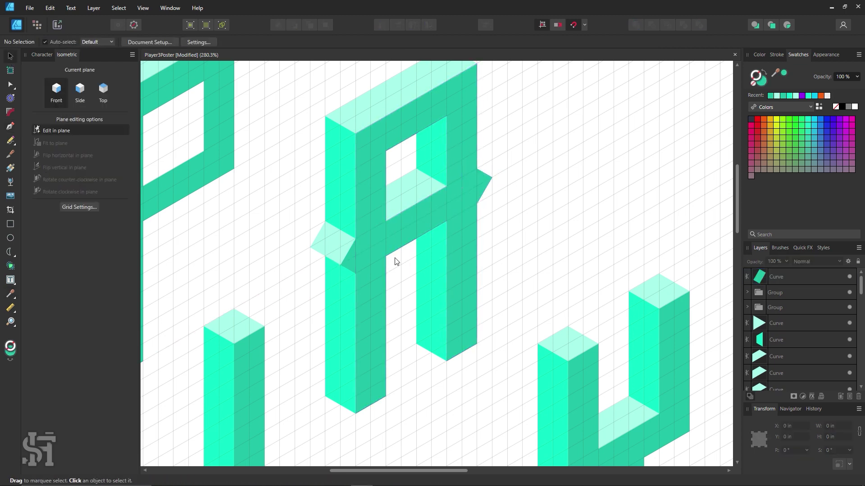
Place a copy of the wedge group beside the L's stem
key("z")
left_click_drag(405, 270, 363, 305)
scroll(363, 302, "down", 2)
scroll(354, 300, "down", 2)
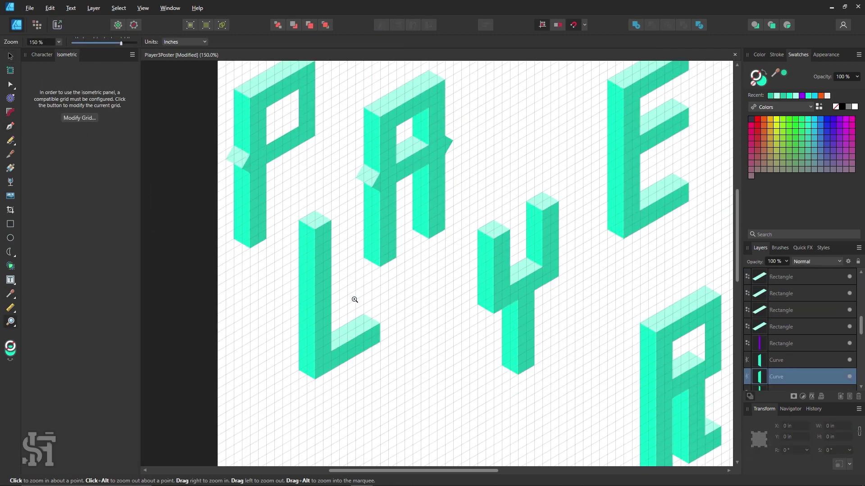
left_click_drag(300, 308, 325, 309)
key("v")
left_click(226, 130)
left_click_drag(226, 131, 278, 274)
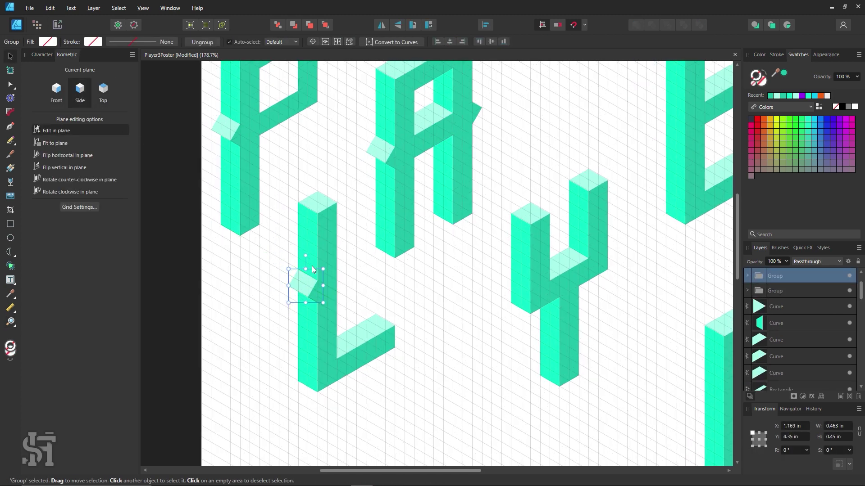
left_click(400, 361)
Duplicate the A's right-side wedge for the L
scroll(401, 323, "down", 2)
scroll(310, 284, "up", 2)
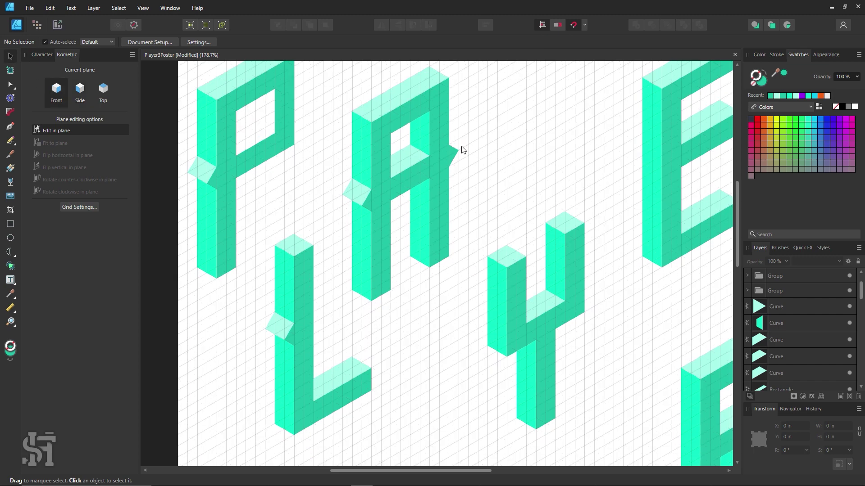
key("ctrl+v")
left_click(388, 339)
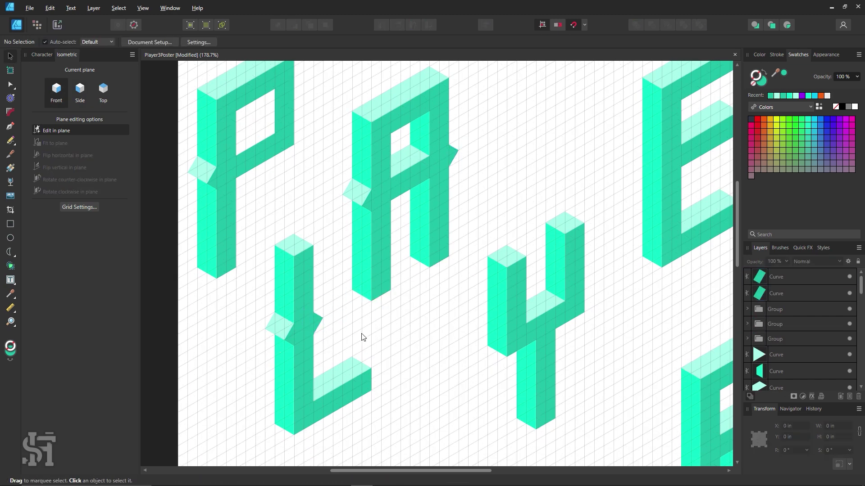
left_click(295, 320)
left_click(406, 332)
scroll(405, 332, "right", 3)
Copy the wedge beside the A over to the Y
left_click(263, 197)
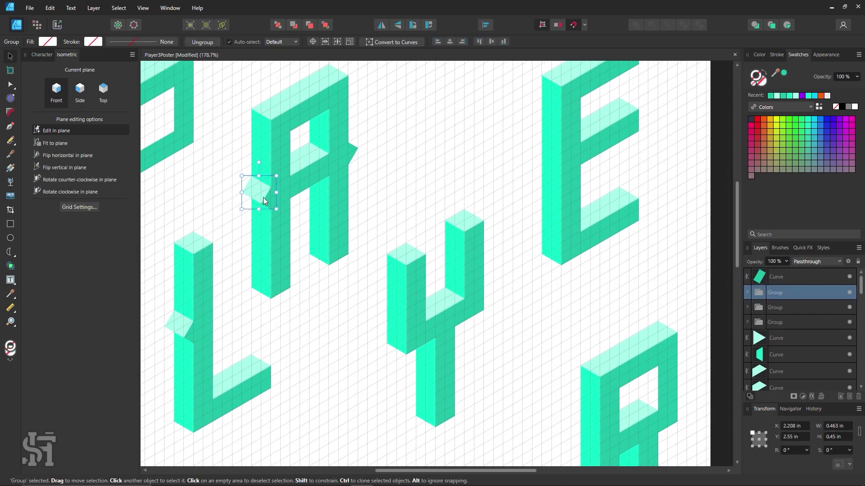
left_click_drag(263, 199, 349, 303)
key("s")
scroll(495, 270, "down", 2)
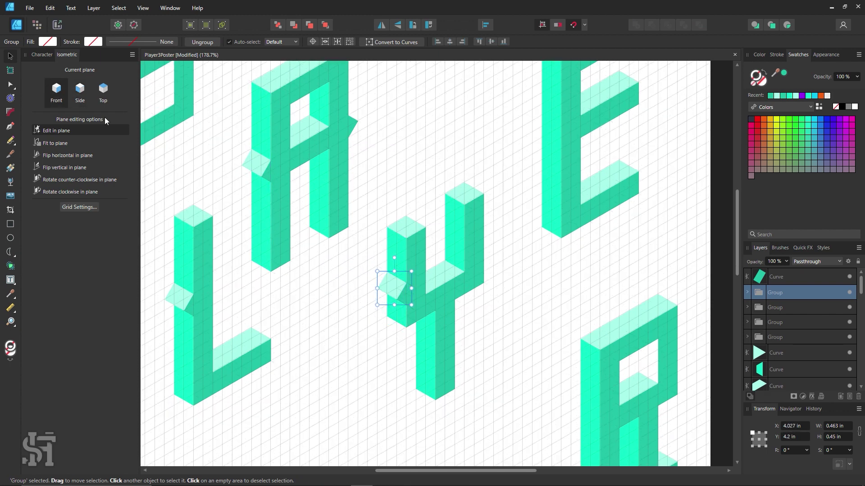
left_click(511, 304)
scroll(443, 285, "right", 2)
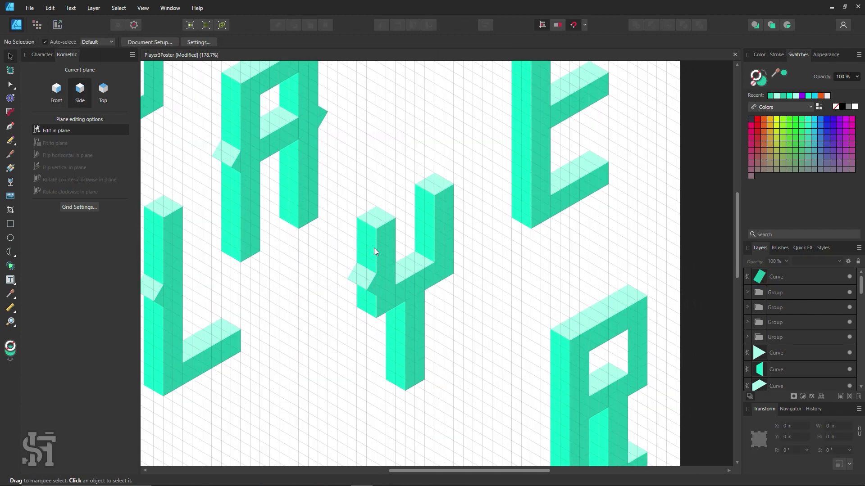
left_click(371, 279)
left_click(381, 367)
left_click(367, 278)
Copy the A's right-side wedge onto the Y's right arm
left_click(315, 115)
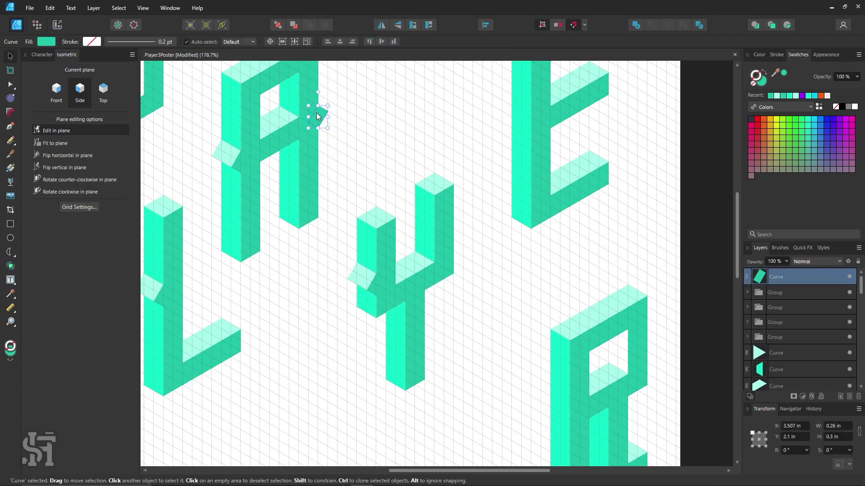
key("f")
left_click_drag(315, 116, 487, 271)
left_click(463, 261)
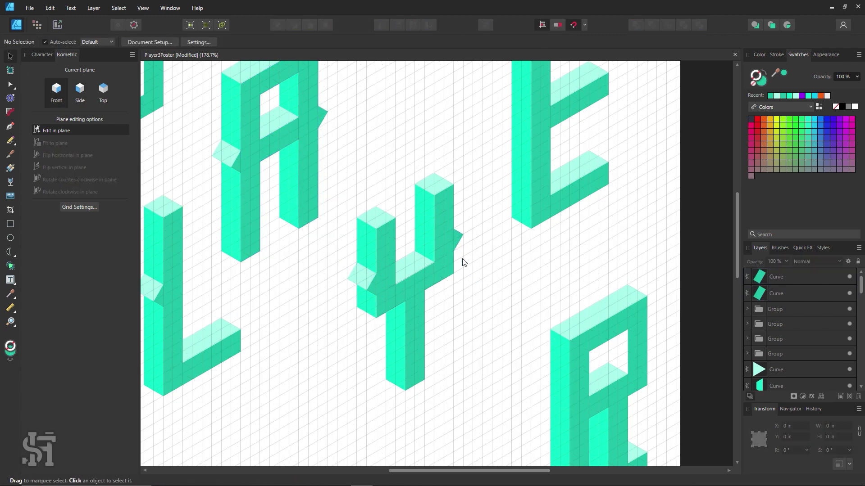
scroll(537, 324, "up", 3)
scroll(367, 300, "down", 4)
Add wedge copies to the E's left side and down by the R
key("ctrl+v")
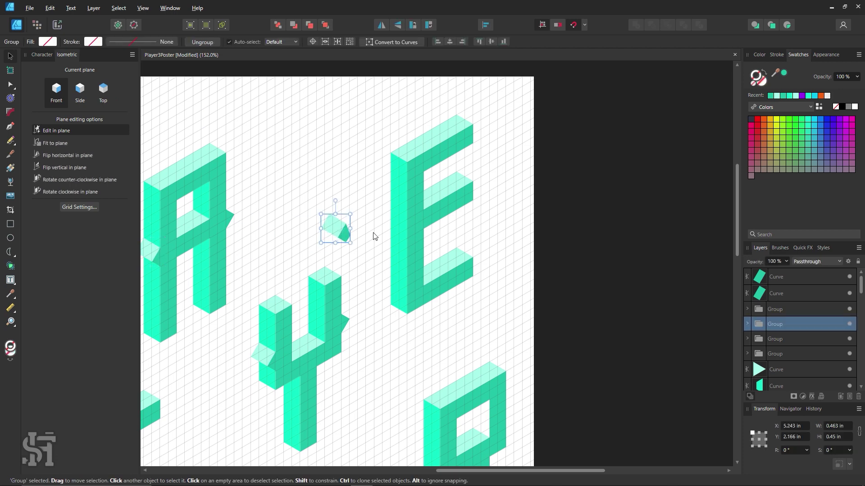
scroll(374, 234, "up", 2)
left_click(367, 238)
key("Escape")
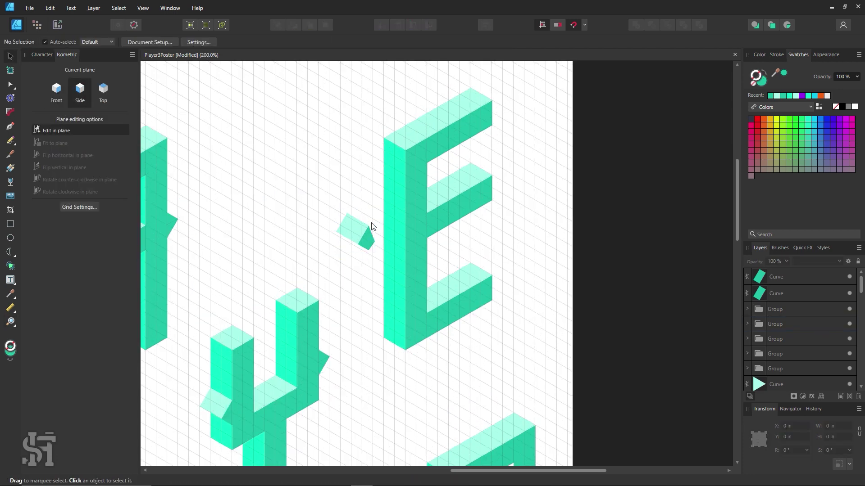
left_click_drag(372, 226, 390, 224)
key("Escape")
scroll(411, 276, "down", 3)
left_click_drag(399, 93, 390, 365)
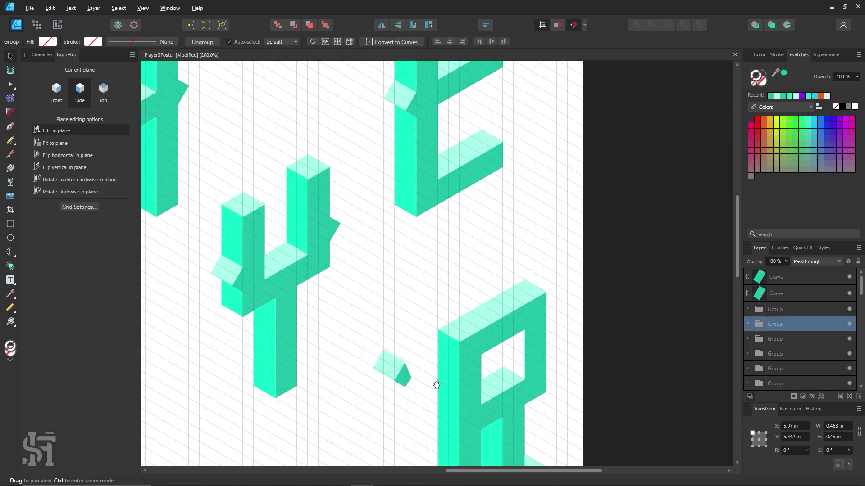
left_click_drag(436, 385, 393, 281)
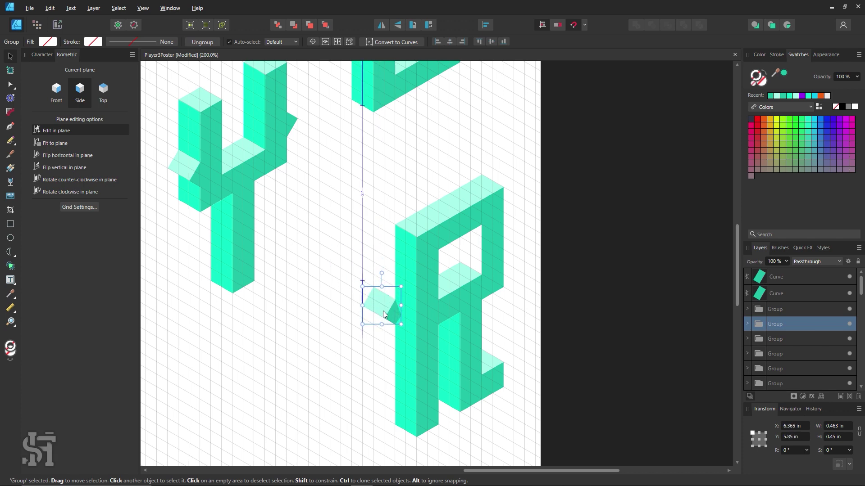
Trace a shape inside the R's upper opening and fill it with sampled teal
key("p")
scroll(371, 332, "up", 1)
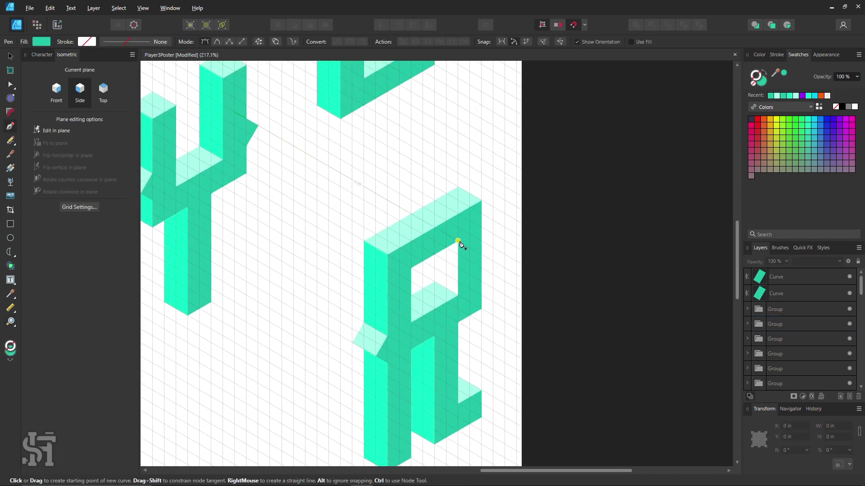
left_click(434, 254)
left_click(434, 282)
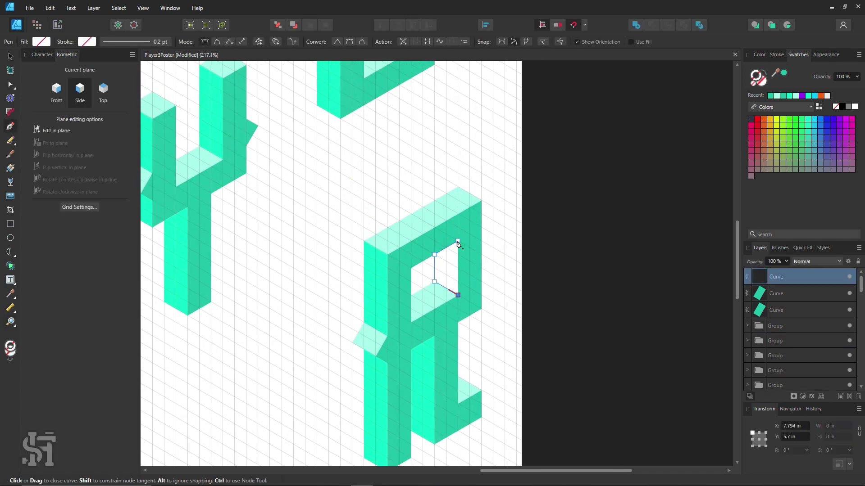
key("i")
left_click(13, 58)
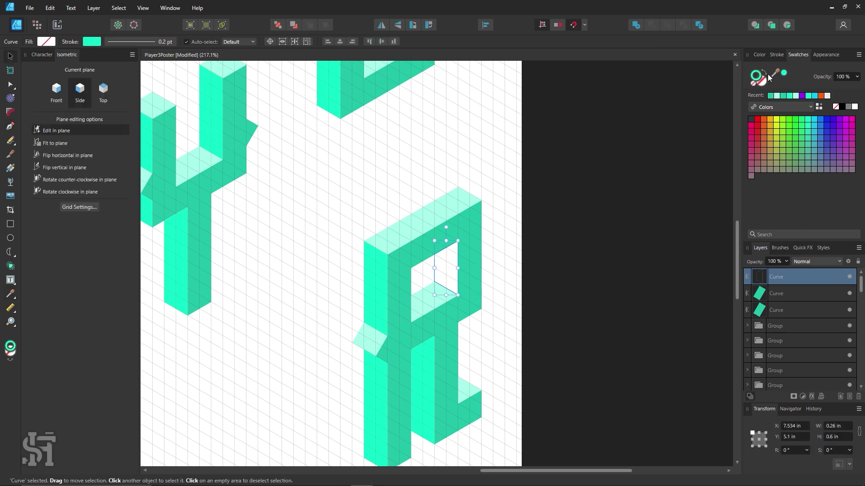
key("ctrl+1")
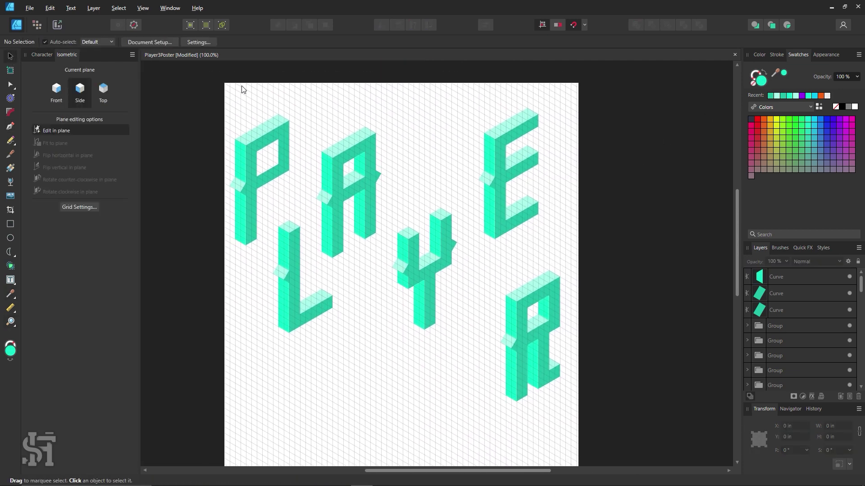
left_click_drag(227, 87, 301, 259)
Select the PLAYER letters, adjust the grid settings and switch to the front plane
left_click(291, 271)
left_click(355, 202)
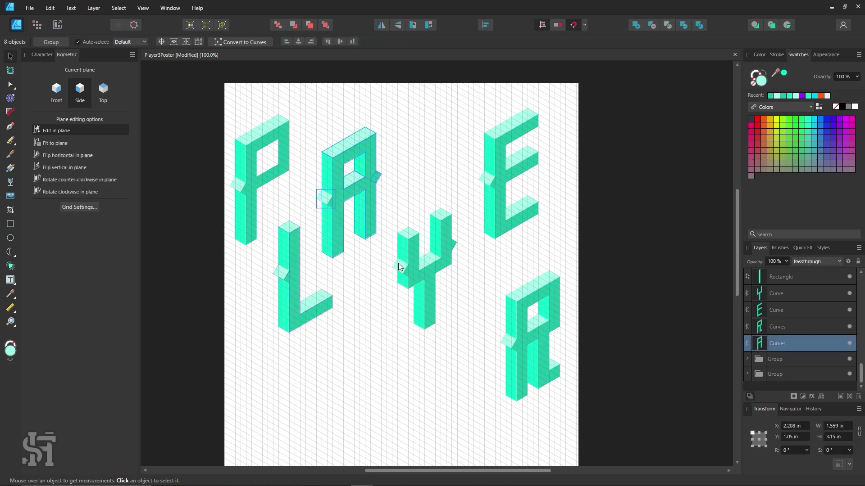
left_click(398, 263)
left_click(485, 157)
left_click(557, 288)
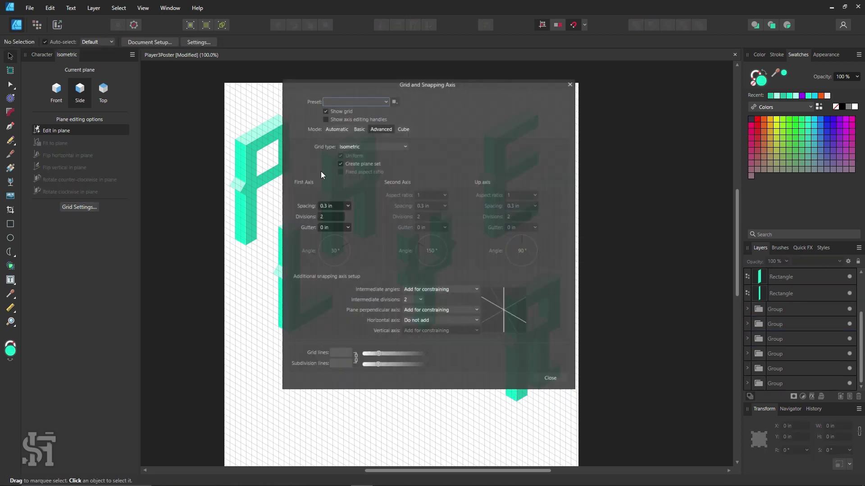
left_click(550, 379)
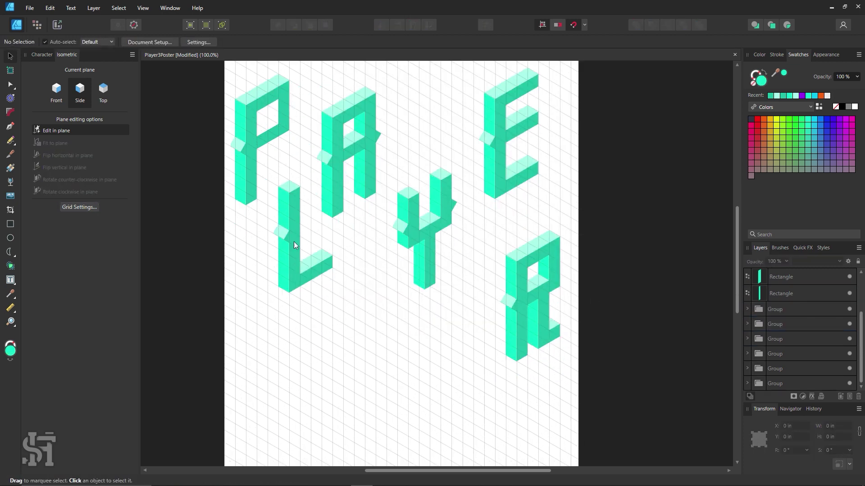
left_click(449, 181)
left_click(253, 173)
left_click(54, 90)
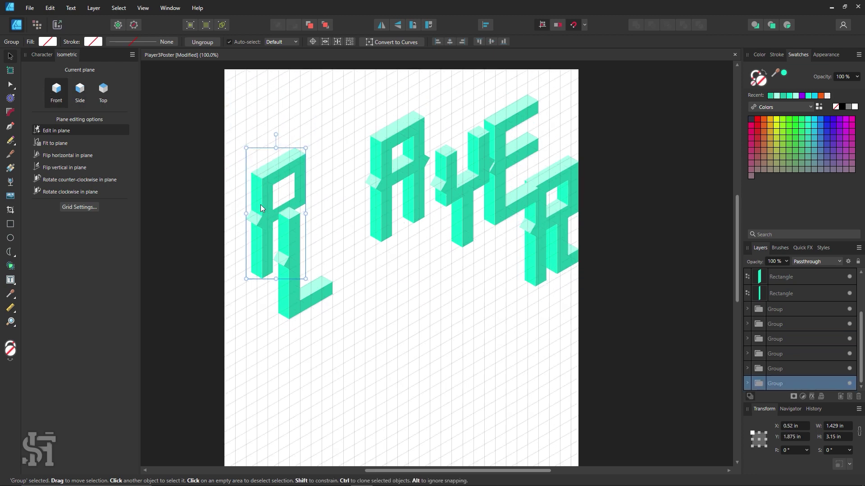
Nudge the P and move the L and A up beside it
left_click_drag(260, 208, 258, 202)
left_click_drag(307, 288, 329, 238)
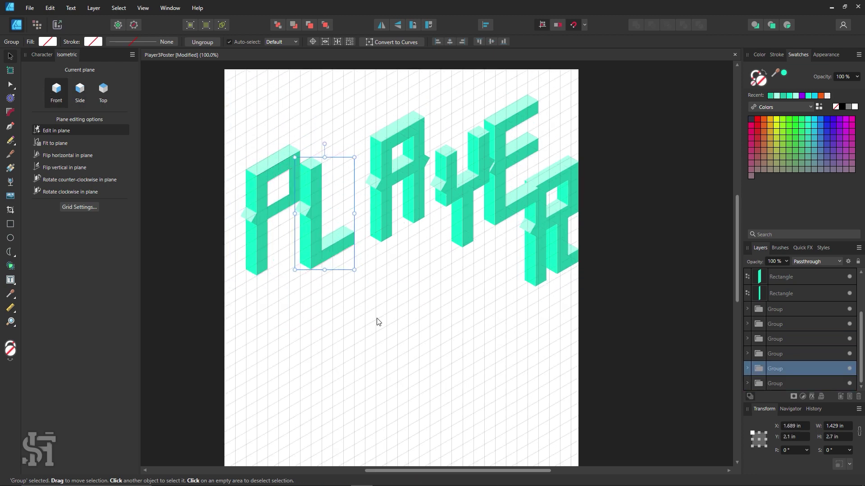
scroll(378, 322, "up", 1)
mouse_move(335, 284)
left_mouse_down()
mouse_move(333, 252)
mouse_move(381, 222)
mouse_move(379, 213)
left_mouse_up()
left_click(381, 228)
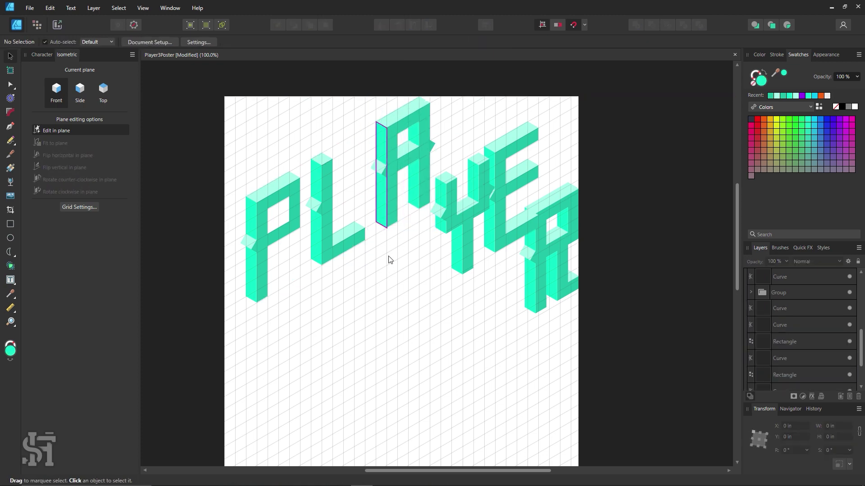
left_click(392, 216)
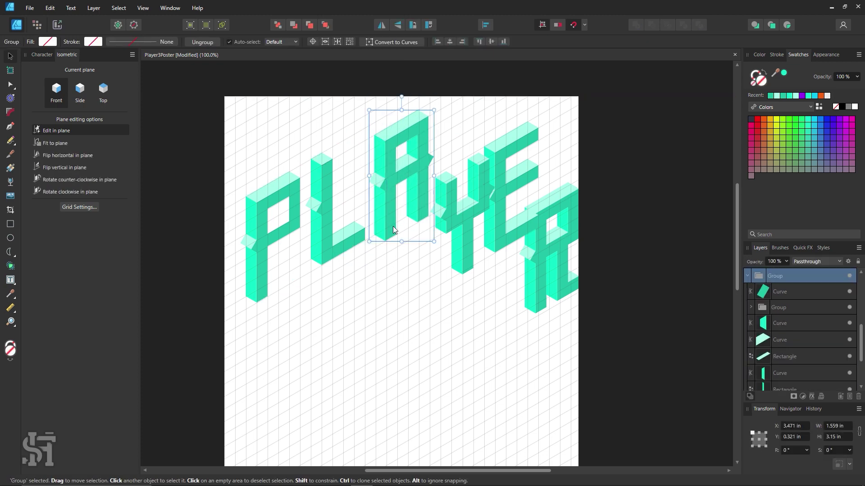
Move P, L and A down together, then tuck the A and Y after the L
scroll(405, 181, "up", 1)
left_click_drag(443, 96, 167, 352)
scroll(167, 353, "down", 2)
left_click_drag(266, 228, 263, 319)
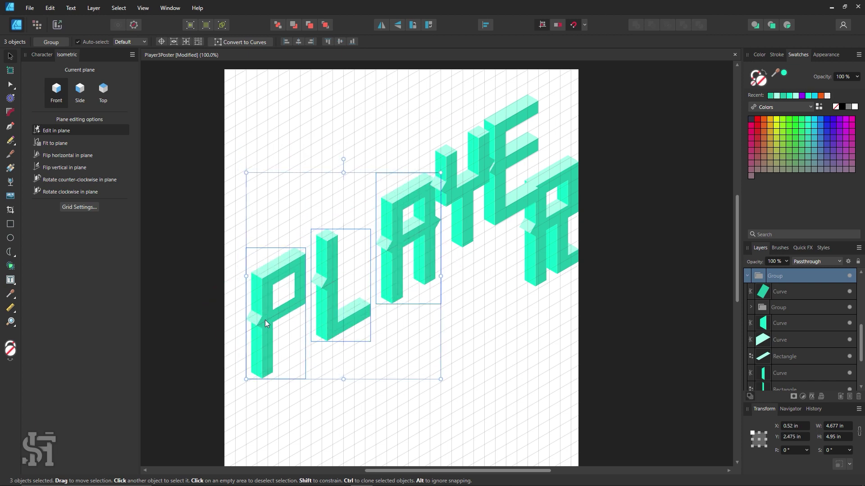
left_click(252, 306)
key("Escape")
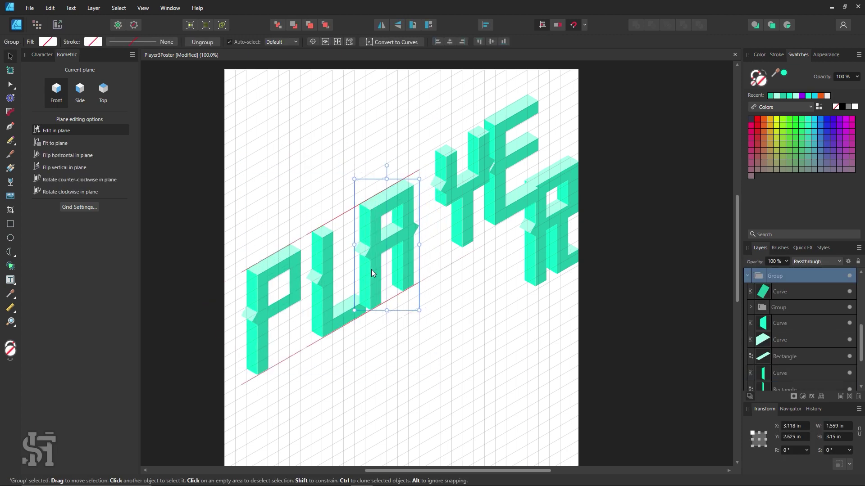
left_click_drag(382, 268, 372, 274)
left_click_drag(455, 219, 449, 230)
left_click(521, 192)
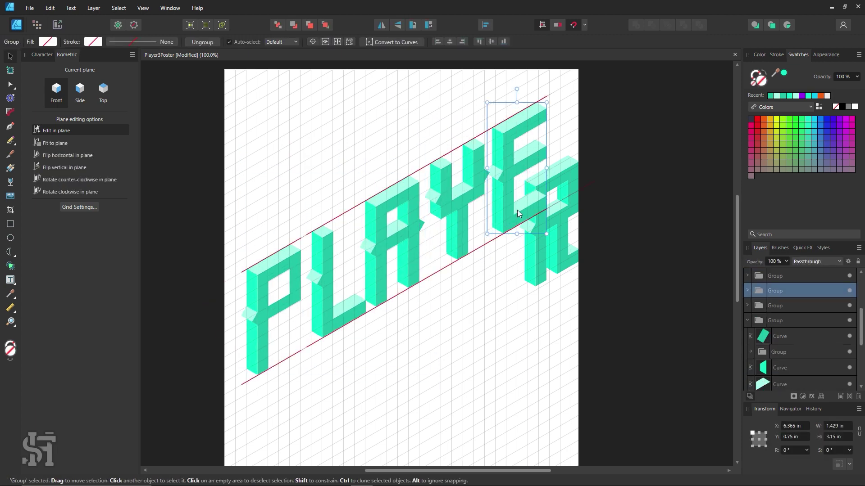
Slide the L, A, Y, E and R down-left to close the gaps
left_click_drag(517, 210, 564, 168)
left_click(523, 265)
scroll(514, 261, "down", 1)
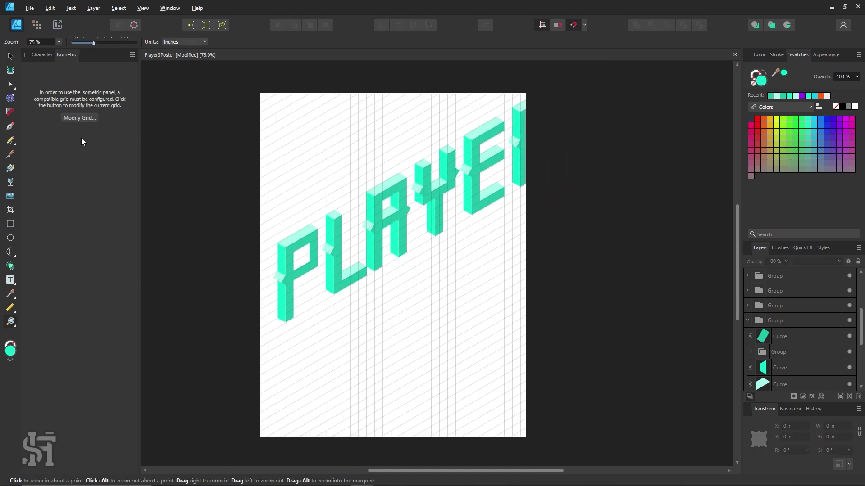
left_click_drag(354, 259, 323, 309)
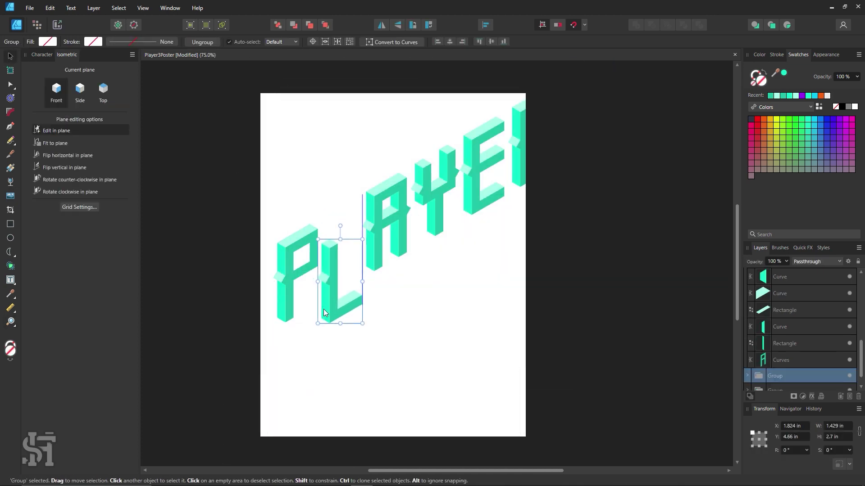
left_click_drag(373, 256, 348, 276)
left_click(438, 277)
left_click_drag(428, 226, 405, 298)
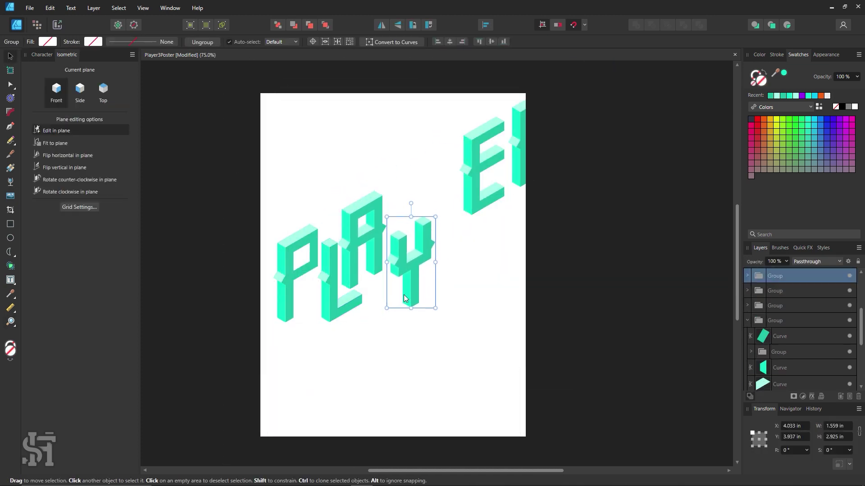
left_click_drag(471, 198, 447, 255)
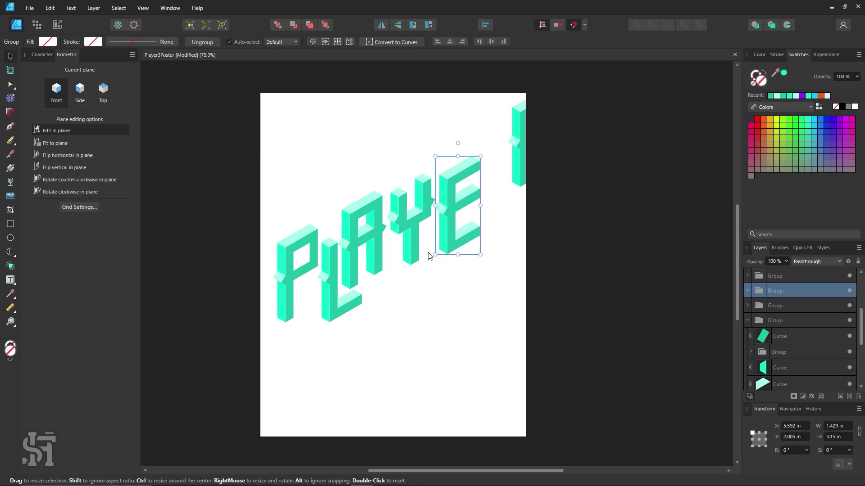
mouse_move(518, 160)
left_mouse_down()
mouse_move(486, 195)
mouse_move(491, 220)
left_mouse_up()
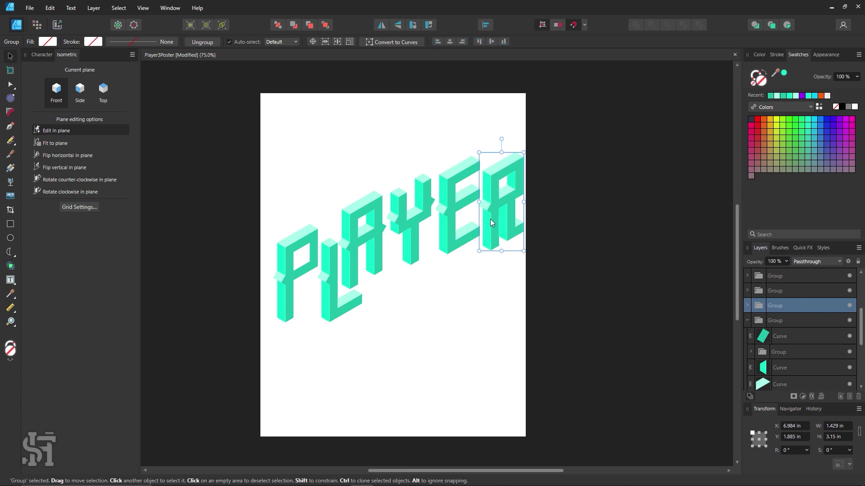
Select all six letters together and bring up Grid Settings
left_click(561, 261)
left_click_drag(555, 120, 278, 312)
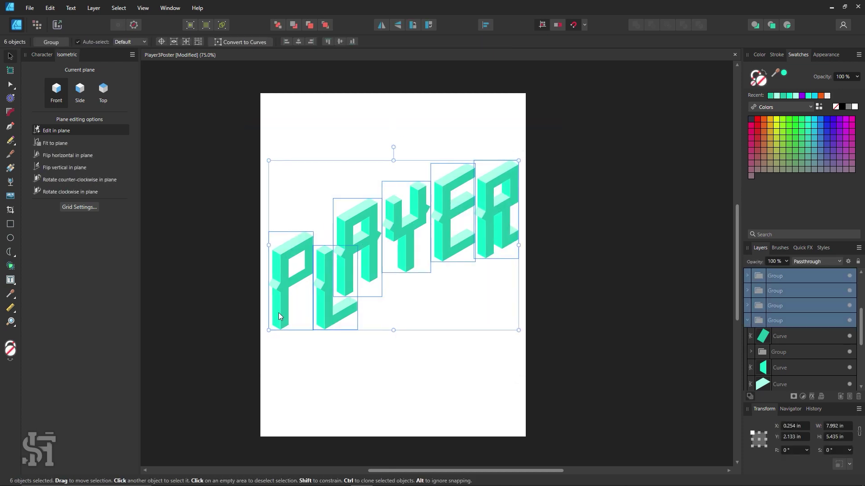
left_click(232, 338)
left_click(79, 207)
Apply the isometric grid and draw the 3's top bar at 3 by 0.75 in
left_click(549, 376)
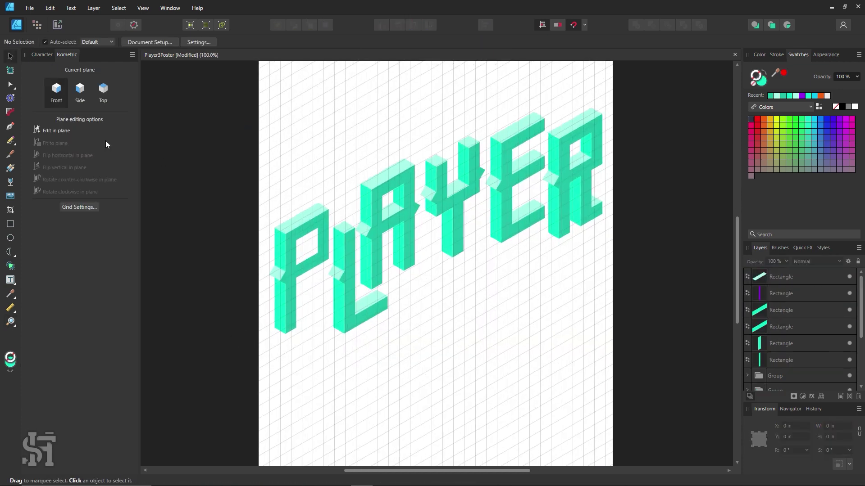
key("ctrl+a")
scroll(343, 340, "down", 3)
left_click(343, 339)
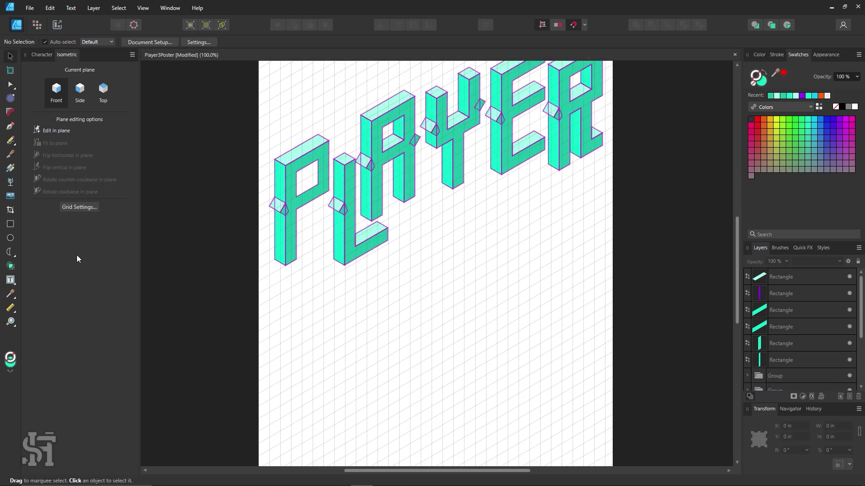
key("m")
scroll(387, 248, "down", 2)
left_click_drag(463, 245, 464, 246)
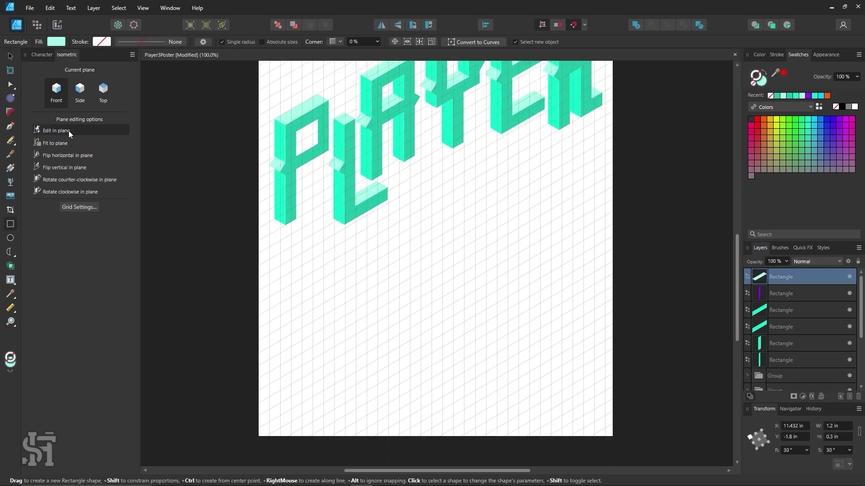
mouse_move(378, 237)
left_mouse_down()
mouse_move(489, 203)
mouse_move(463, 373)
left_mouse_up()
Duplicate the bar for the bottom and draw the vertical bar on the front plane
scroll(502, 247, "up", 1)
key("v")
left_click(463, 321)
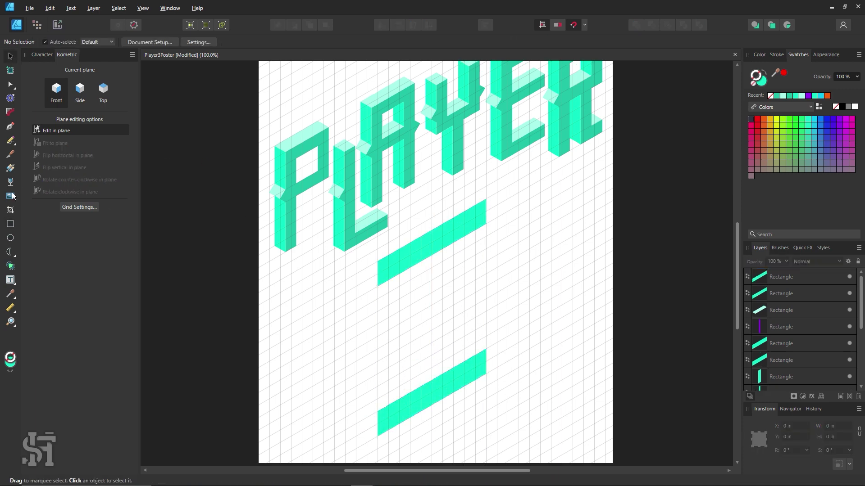
key("m")
key("F9")
left_click_drag(485, 198, 468, 378)
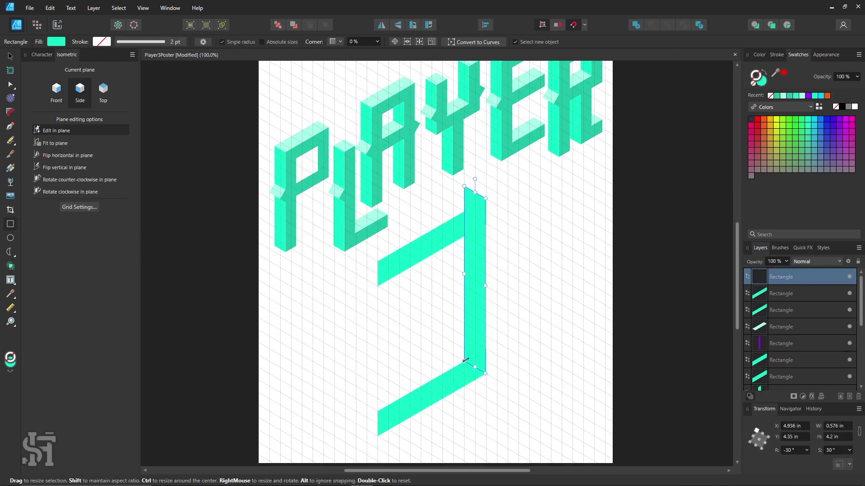
key("ctrl+z")
key("F8")
left_click_drag(486, 199, 465, 378)
Duplicate a horizontal bar into place as the 3's middle bar
key("v")
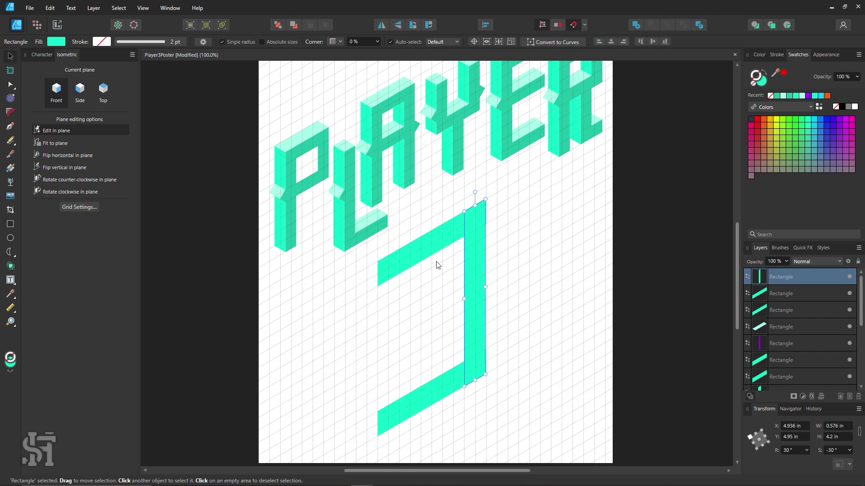
mouse_move(436, 264)
left_mouse_down()
mouse_move(436, 328)
mouse_move(473, 319)
left_mouse_up()
left_click(478, 337)
key("ctrl+d")
key("z")
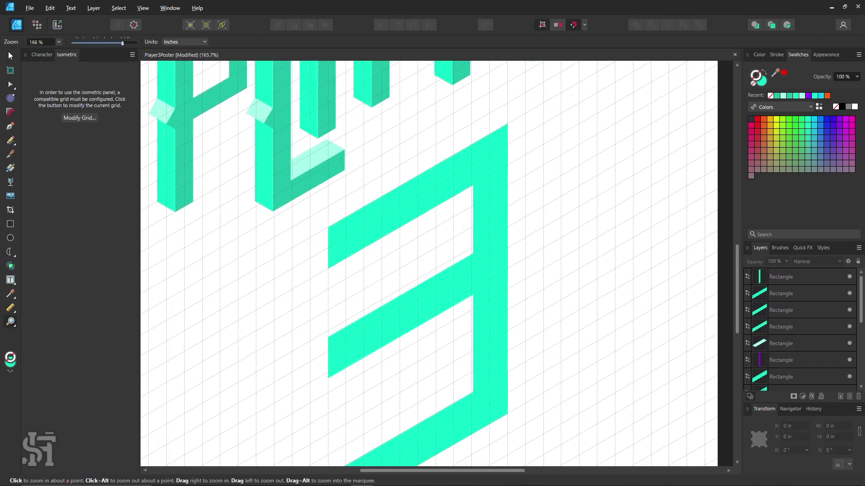
key("v")
left_click(492, 231)
left_click(531, 309)
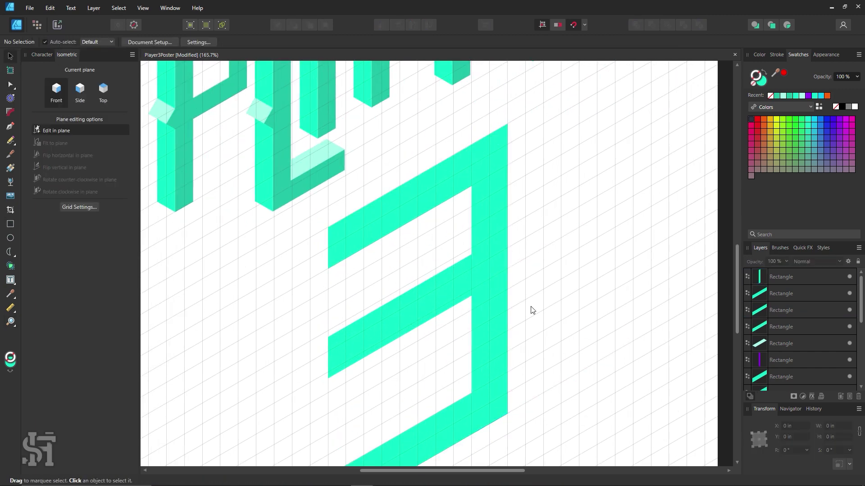
scroll(496, 293, "down", 2)
left_click_drag(452, 264, 454, 279)
Shorten the 3's middle bar
key("z")
left_click(578, 282, "alt")
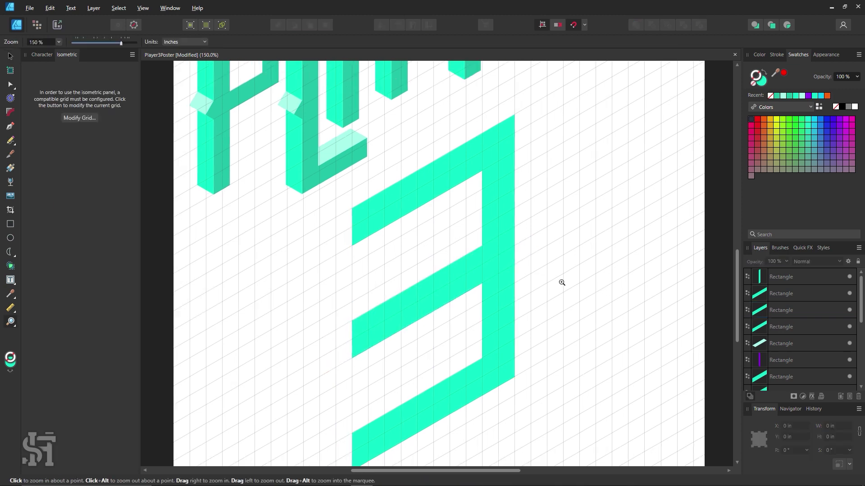
key("v")
key("z")
left_click(430, 323, "alt")
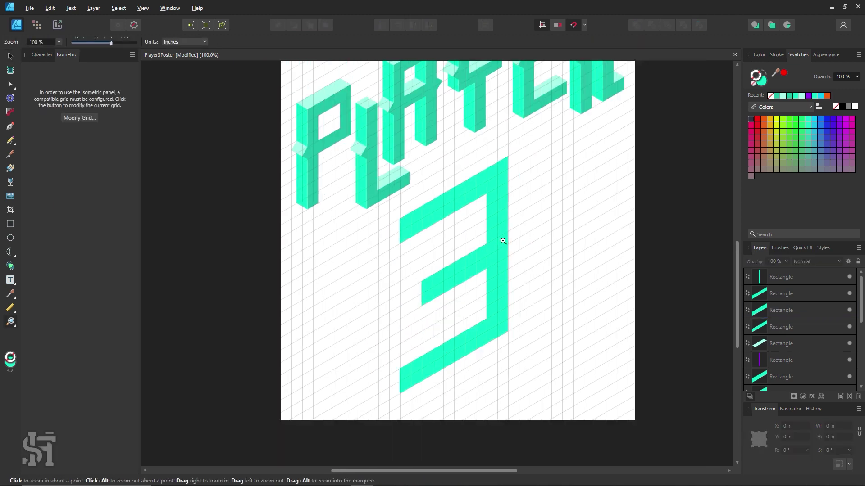
key("v")
left_click_drag(422, 333, 454, 313)
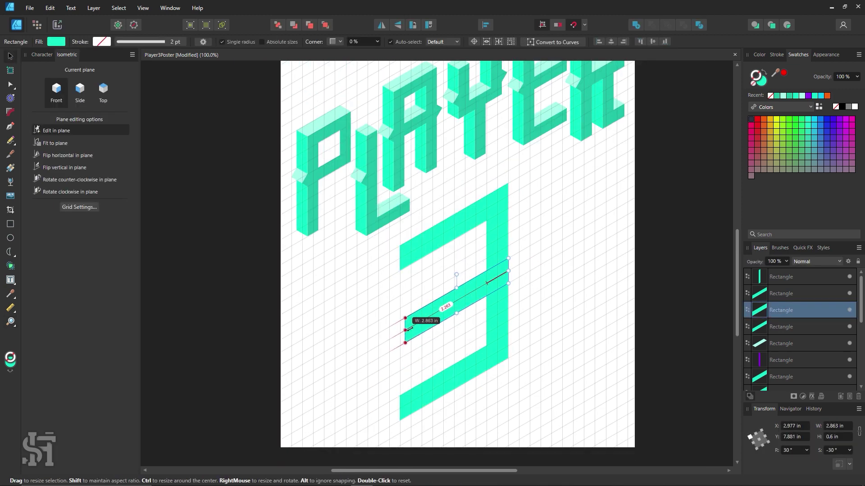
left_click(587, 320)
Switch to the Top plane with the Rectangle tool for the top face
scroll(587, 320, "up", 1)
left_click(103, 91)
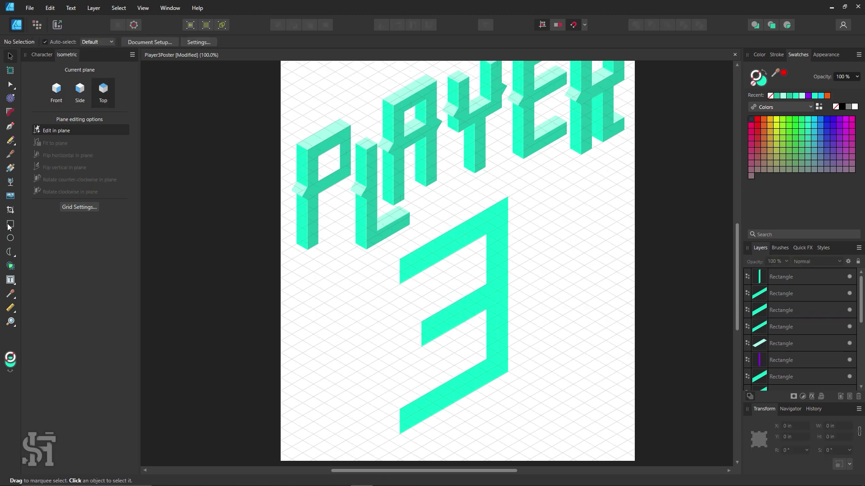
key("m")
scroll(382, 244, "up", 2)
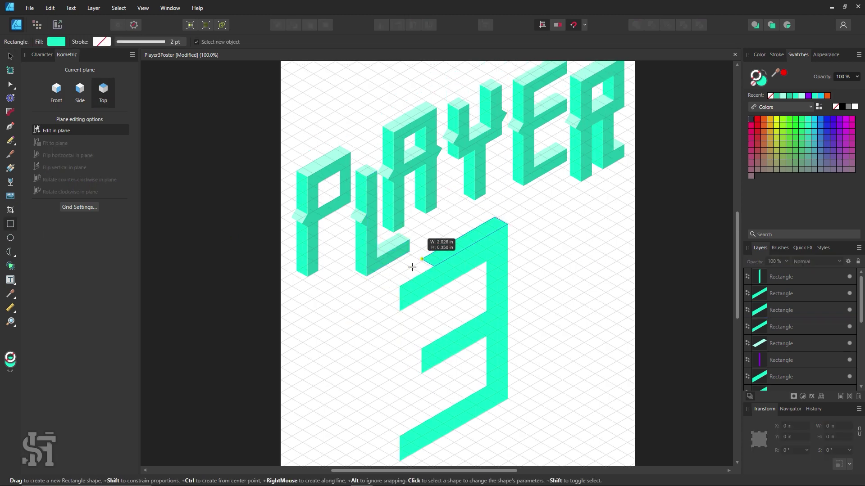
Finish the pale top face along the 3's upper bar and zoom in on it
left_click_drag(390, 280, 390, 280)
key("i")
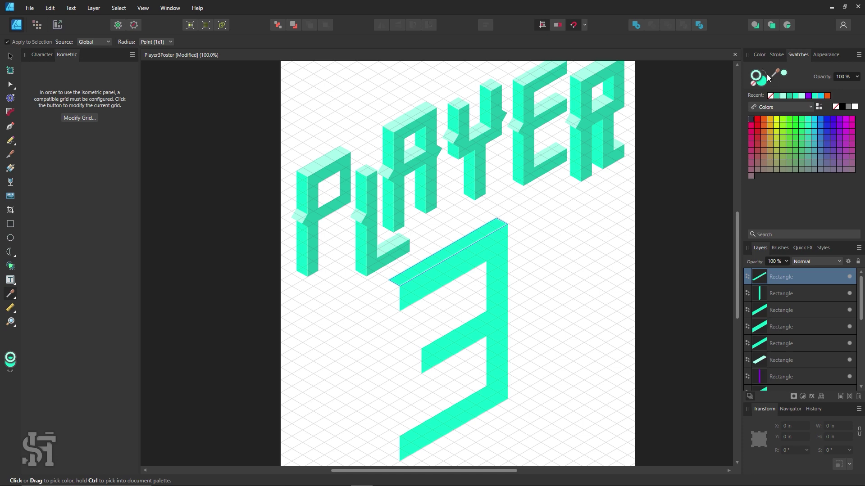
key("v")
left_click(346, 332)
left_click_drag(430, 262, 434, 239)
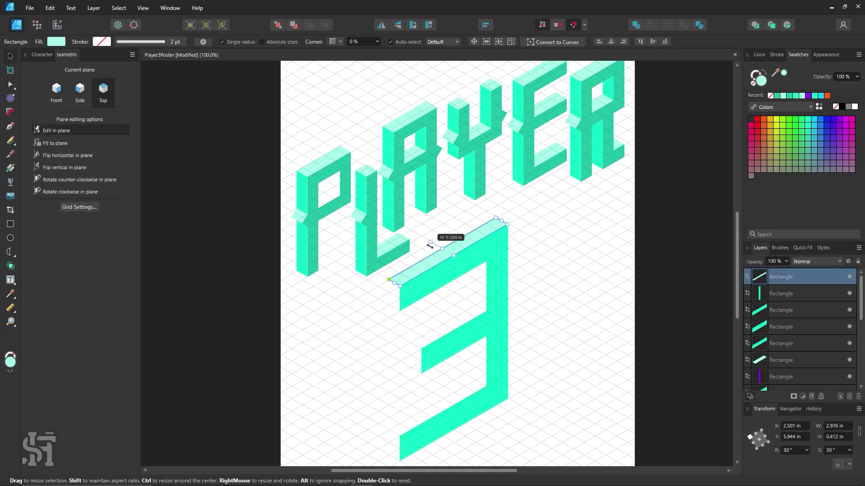
scroll(577, 291, "down", 2)
left_click(577, 292)
key("z")
left_click_drag(506, 166, 568, 244)
Draw a square end cap on the left end of the 3's top bar
key("v")
left_click(423, 158)
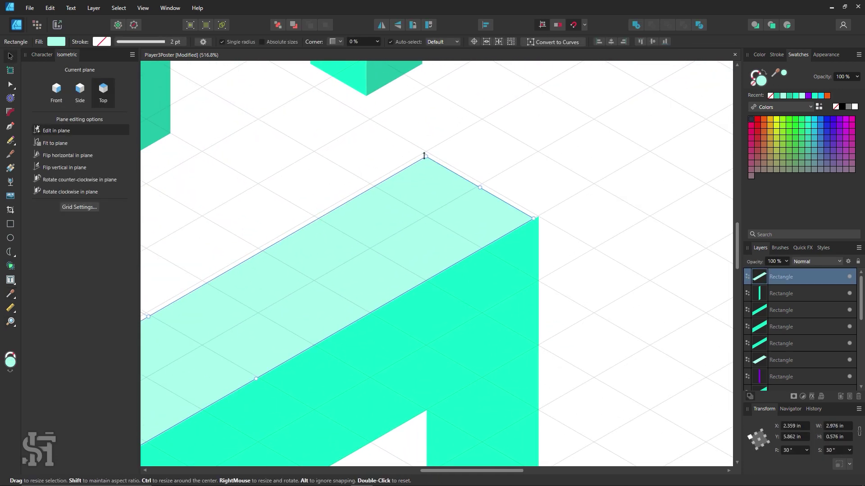
left_click(503, 182)
scroll(440, 266, "up", 3)
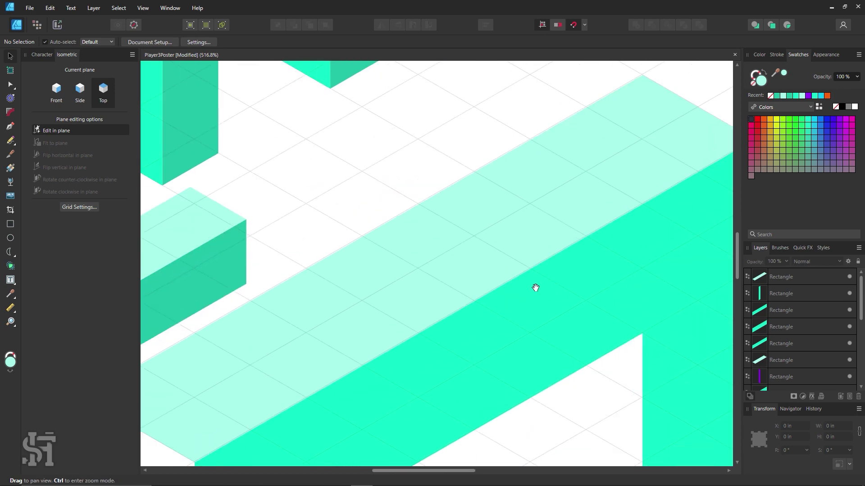
scroll(534, 287, "left", 3)
key("z")
scroll(336, 212, "down", 2)
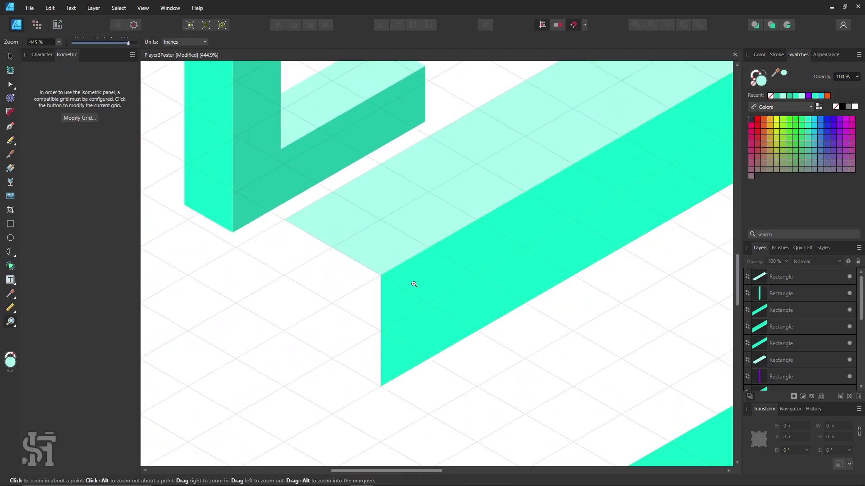
scroll(415, 285, "down", 2)
key("m")
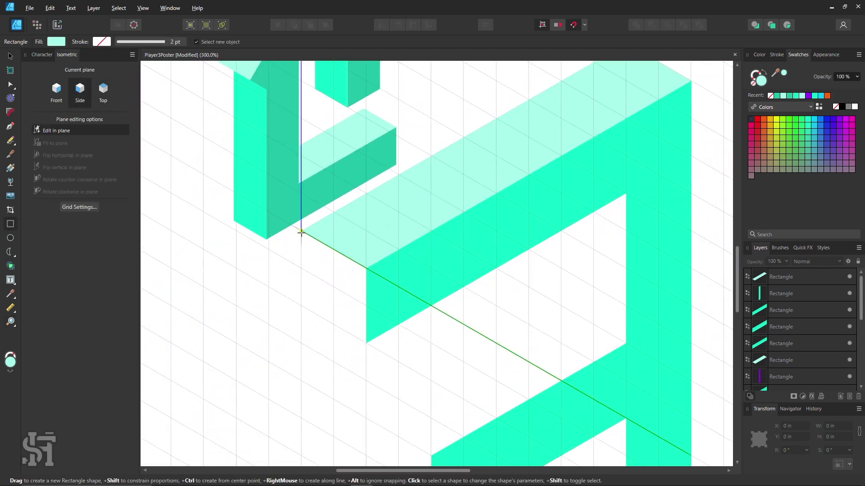
left_click_drag(301, 232, 366, 345)
key("v")
Select the 3's front-face rectangles and merge them into one shape with Add
scroll(459, 286, "down", 2)
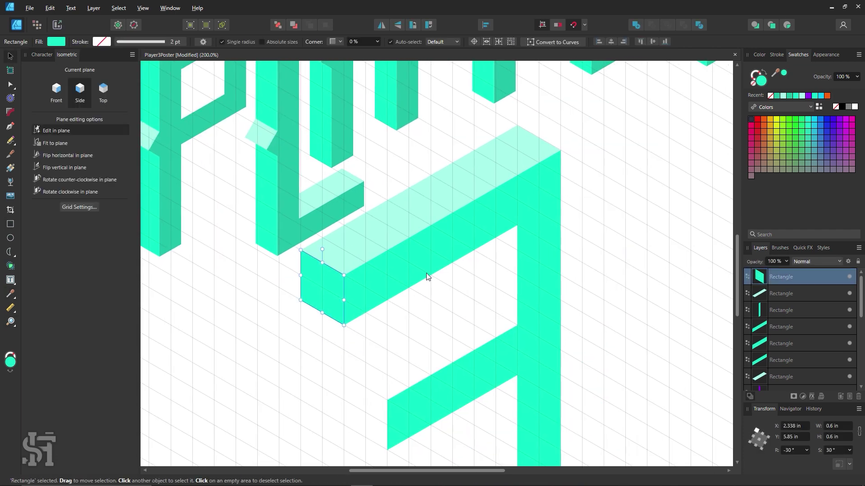
left_click(427, 276)
key("z")
scroll(449, 269, "down", 3)
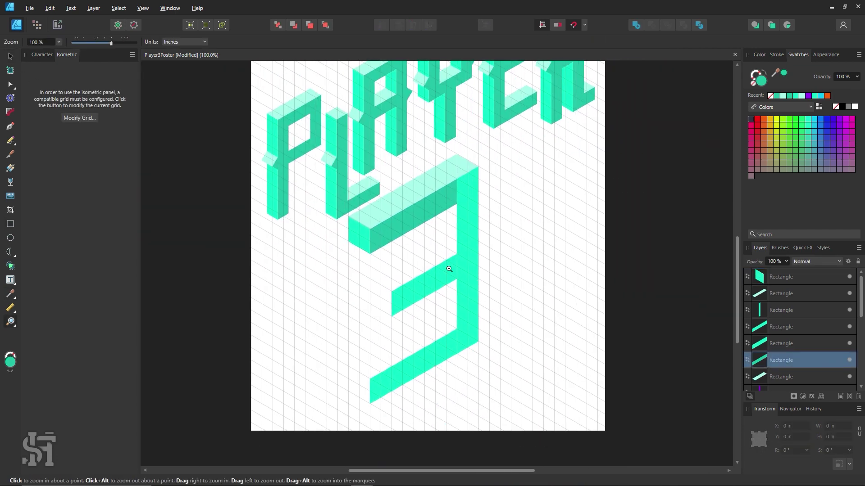
left_click(449, 269)
key("v")
left_click(489, 233)
left_click(392, 193)
left_click(472, 252, "shift")
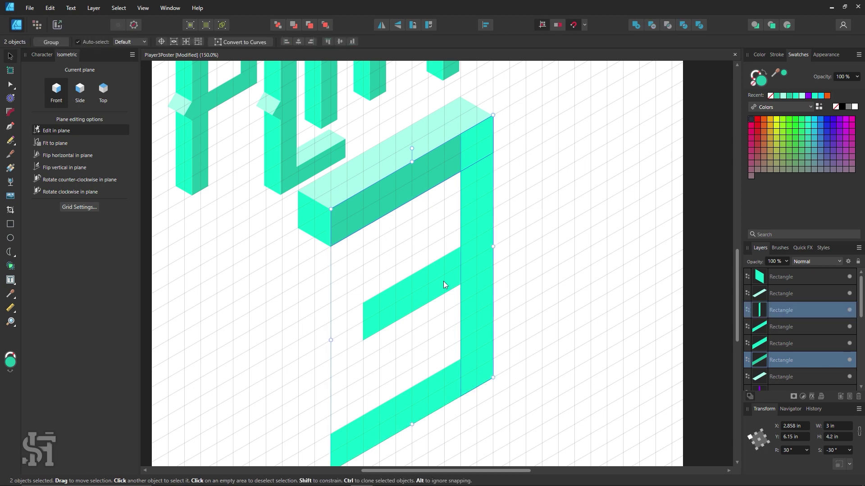
left_click(635, 25)
left_click(593, 305)
Draw an inner side wall on the 3 with the Pen tool
key("p")
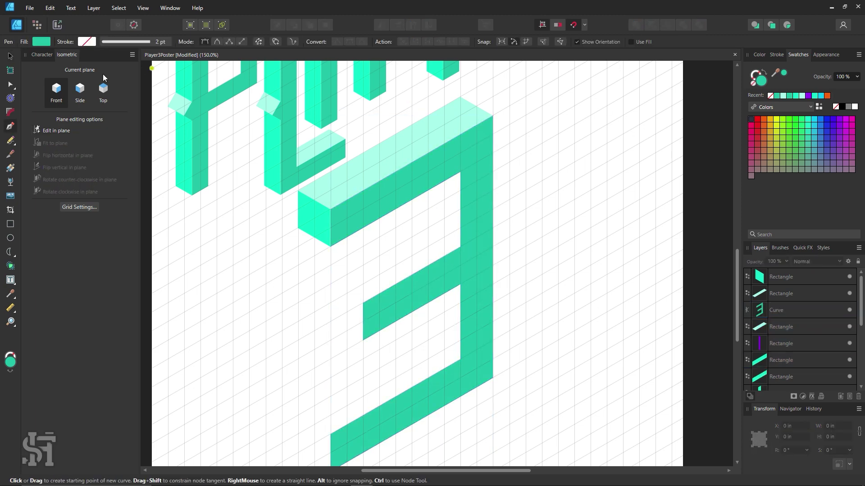
left_click(428, 228)
left_click(428, 190)
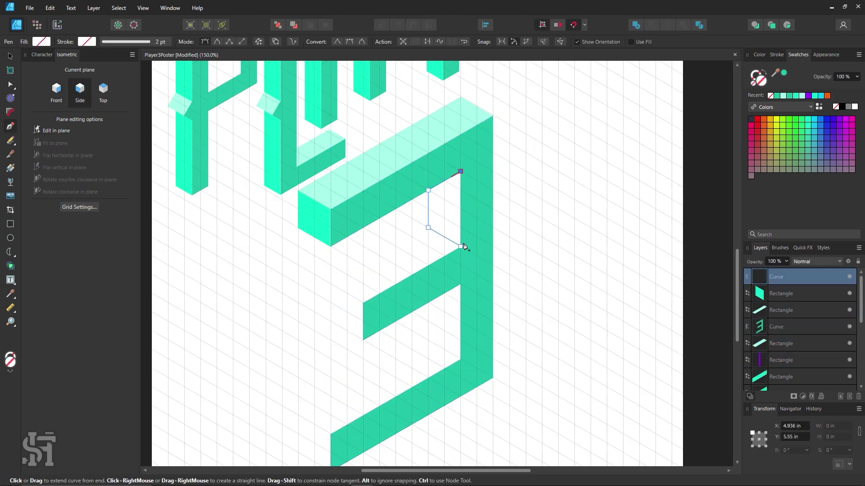
key("v")
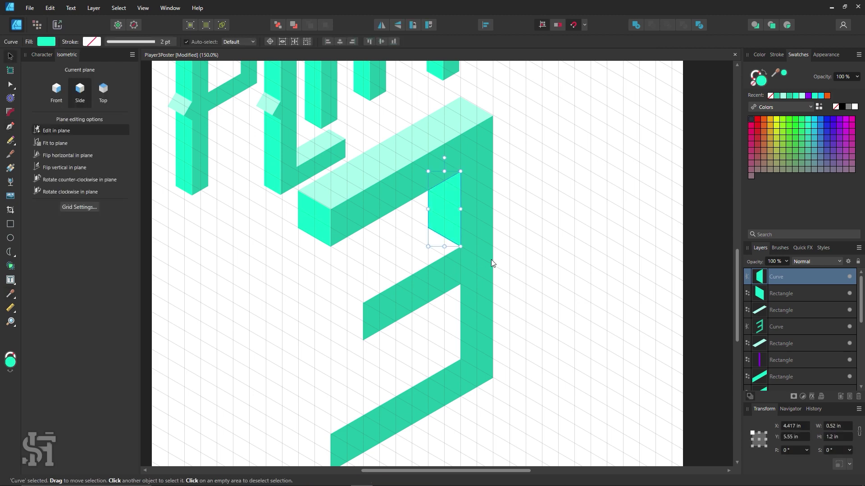
scroll(469, 225, "down", 2)
key("ctrl+d")
key("p")
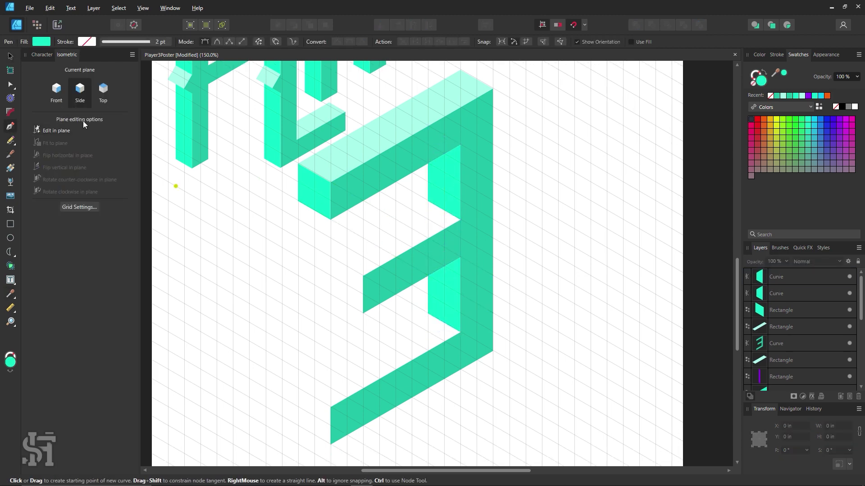
left_click(56, 90)
Draw a top-plane face on the middle bar, coloured with the sampled light teal
left_click(104, 90)
key("m")
left_click_drag(428, 201, 363, 276)
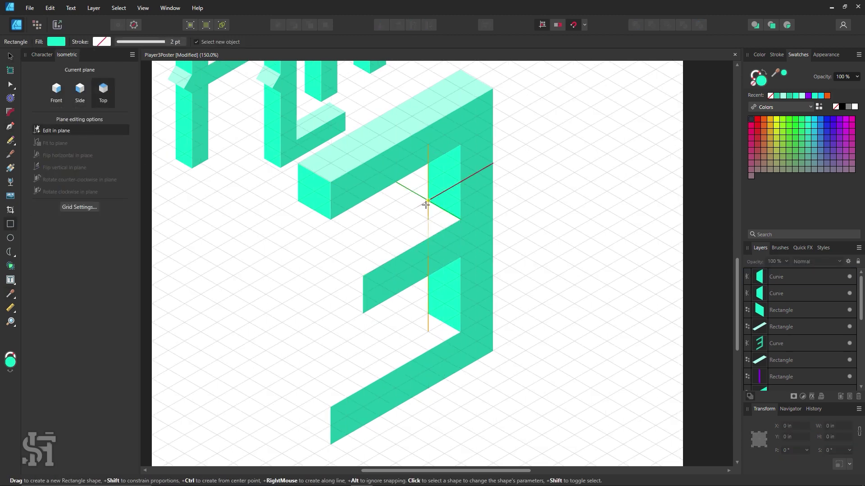
key("i")
left_click(358, 148)
key("v")
Duplicate the top face, move it onto the bottom bar and widen it to fit
key("ctrl+j")
scroll(420, 205, "down", 1)
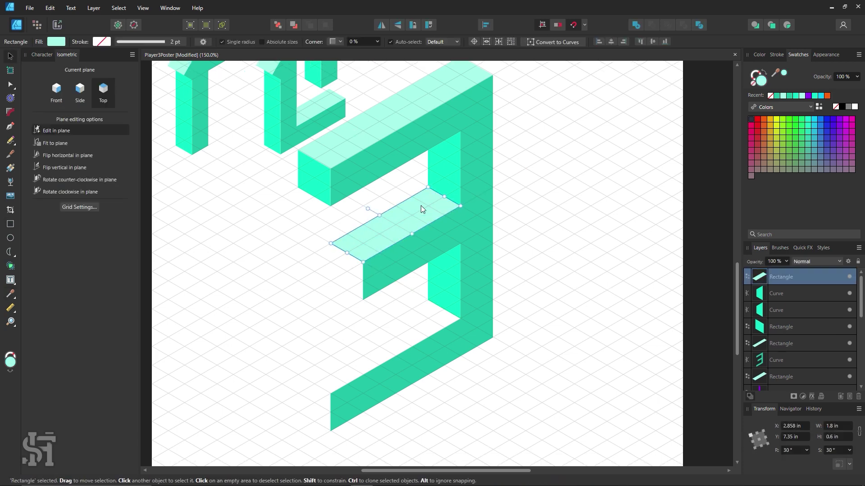
left_click_drag(420, 206, 433, 321)
left_click_drag(347, 365, 318, 387)
scroll(319, 193, "down", 1)
mouse_move(349, 267)
left_mouse_down()
mouse_move(306, 254)
mouse_move(346, 266)
mouse_move(304, 359)
left_mouse_up()
scroll(346, 266, "down", 3)
key("ctrl+z")
scroll(479, 222, "down", 2)
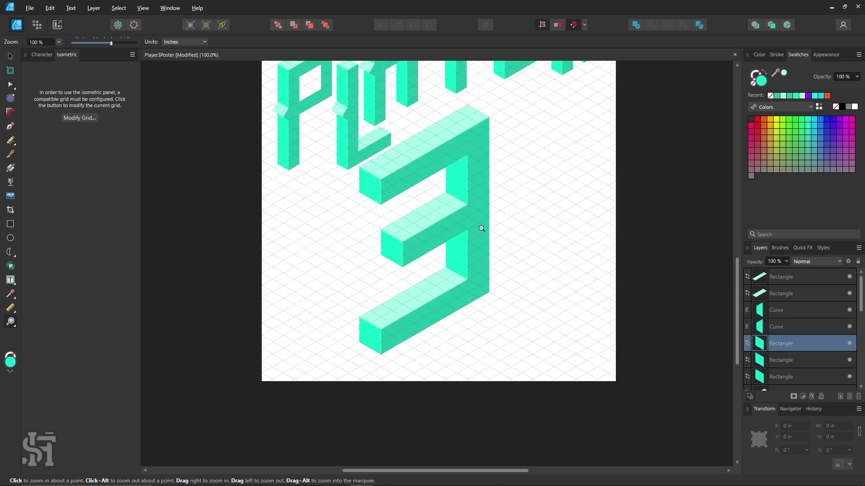
left_click(553, 250)
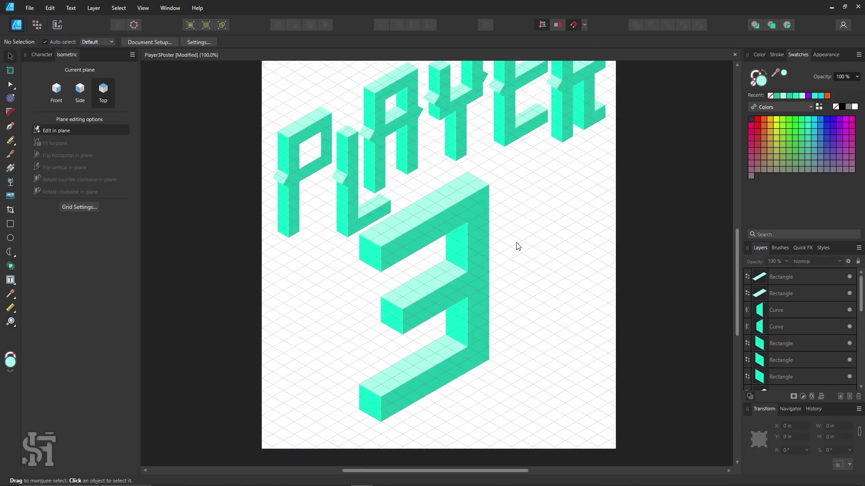
key("p")
scroll(487, 252, "up", 2)
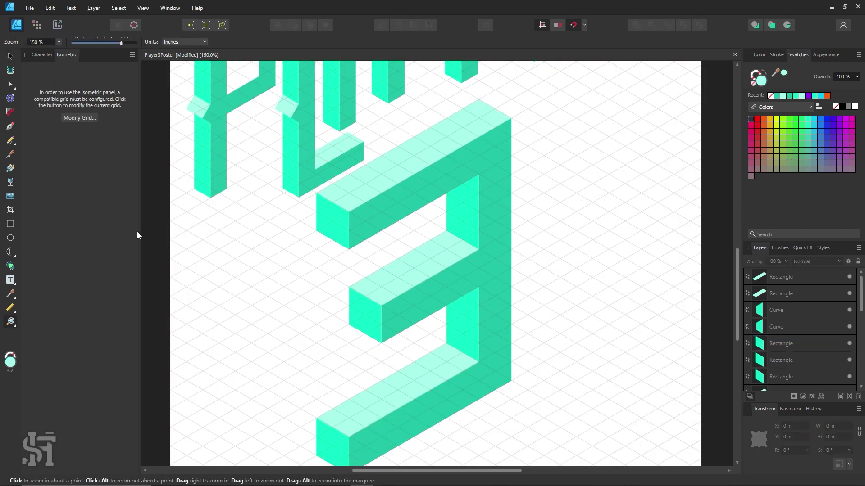
Set the isometric grid's First Axis Divisions to 2 in Grid Settings
left_click(77, 207)
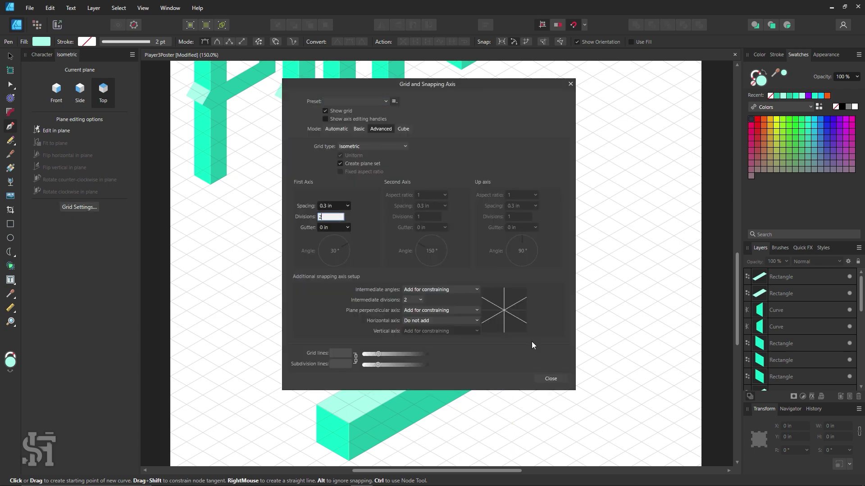
left_click(551, 384)
key("v")
scroll(444, 222, "up", 2)
scroll(460, 142, "up", 1)
scroll(460, 142, "down", 2)
Paste a copy of a letter's notch piece and place it on the 3's right side
left_click(407, 130)
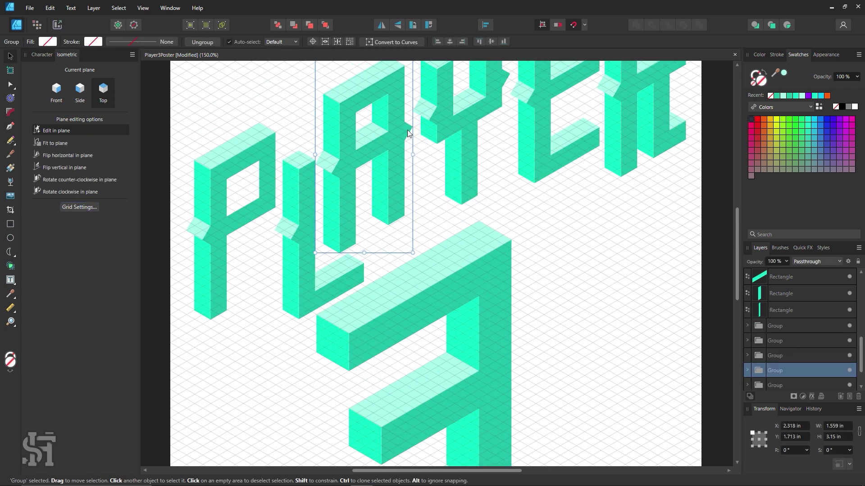
key("ctrl+v")
scroll(535, 244, "up", 2)
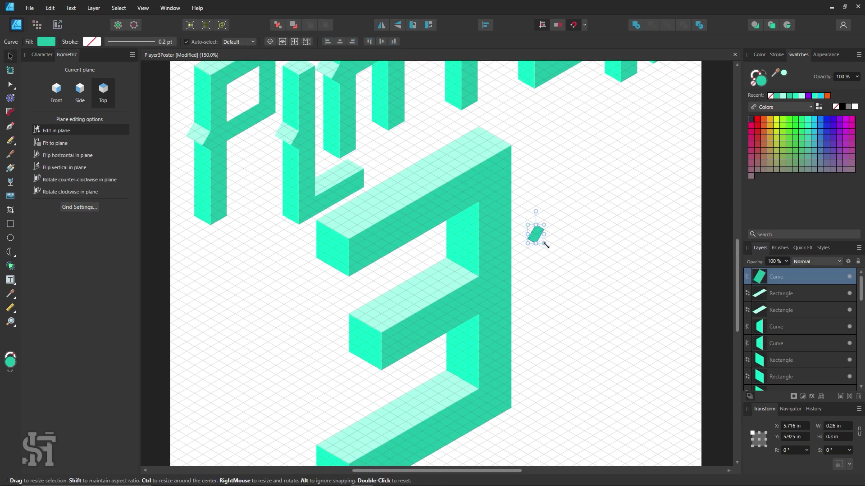
left_click_drag(542, 243, 517, 275)
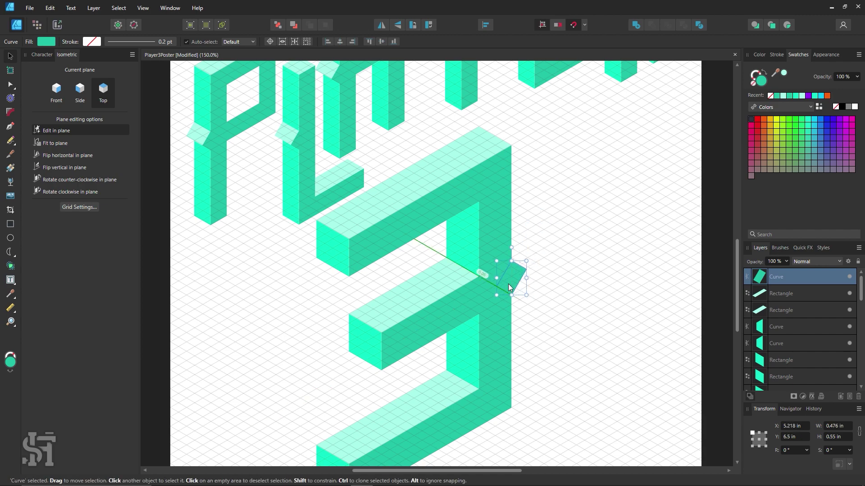
left_click(567, 312)
scroll(567, 312, "down", 1)
left_click(514, 265)
left_click(553, 289)
Switch the working plane to Front and close Grid Settings
key("F9")
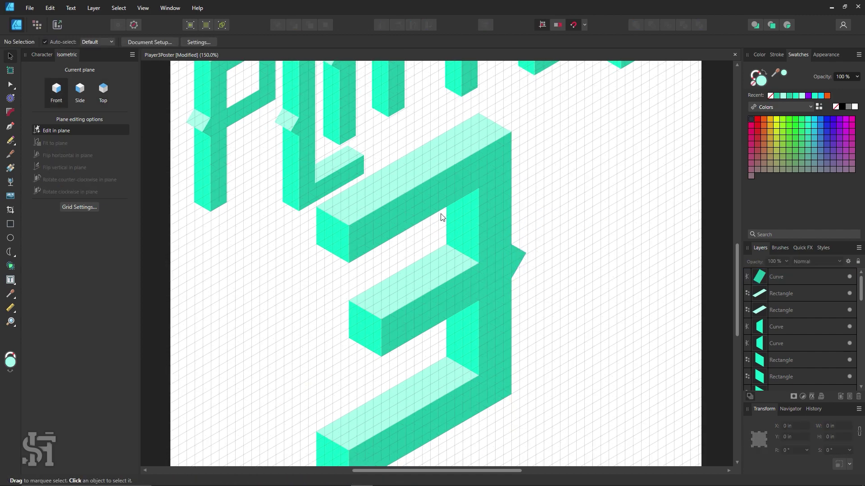
scroll(516, 255, "down", 1)
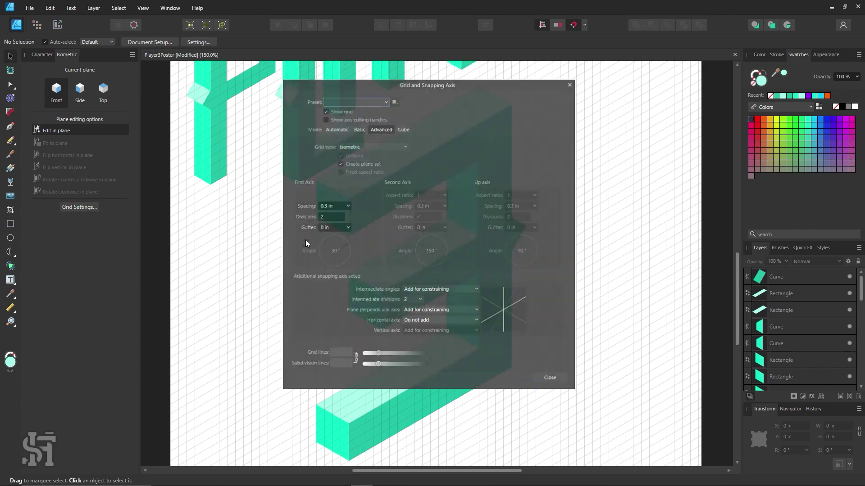
left_click(550, 378)
scroll(501, 238, "down", 3)
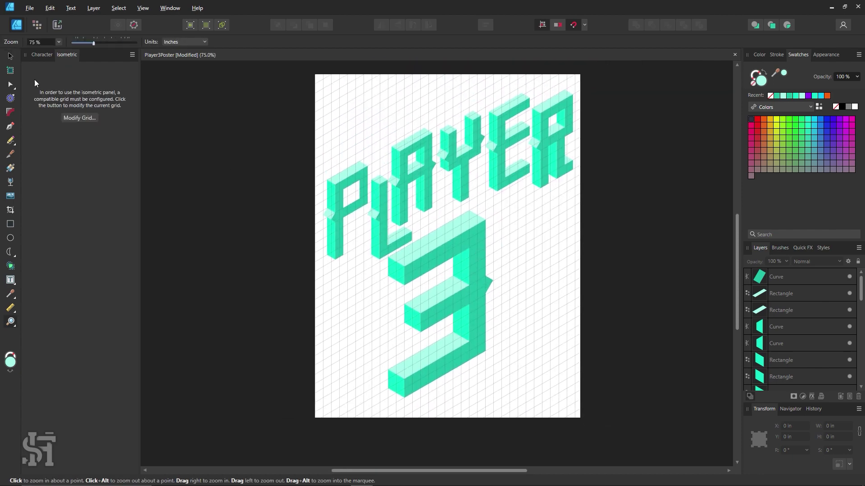
Group all pieces of the 3 and save the poster
left_click_drag(506, 190, 381, 409)
key("ctrl+g")
key("ctrl+d")
key("ctrl+s")
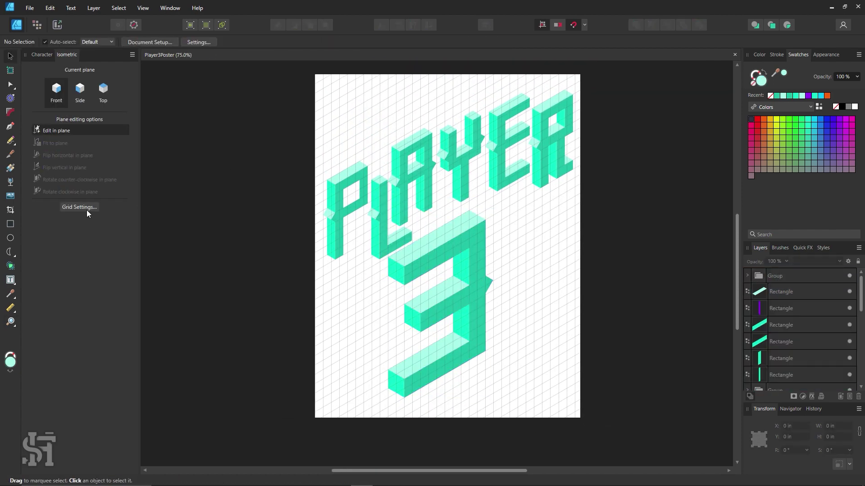
Hide the canvas grid and nudge the grouped 3 slightly down and left
left_click(86, 209)
left_click(325, 111)
left_click(551, 378)
left_click(502, 225)
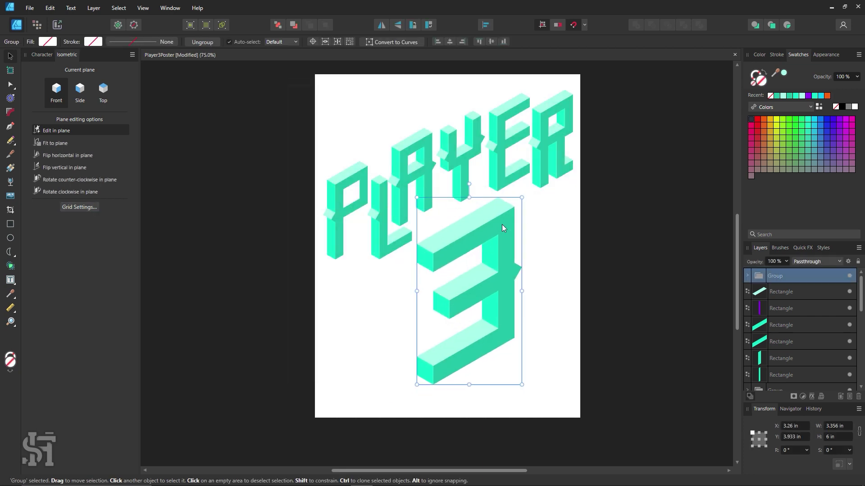
left_click_drag(498, 227, 493, 252)
key("ctrl+d")
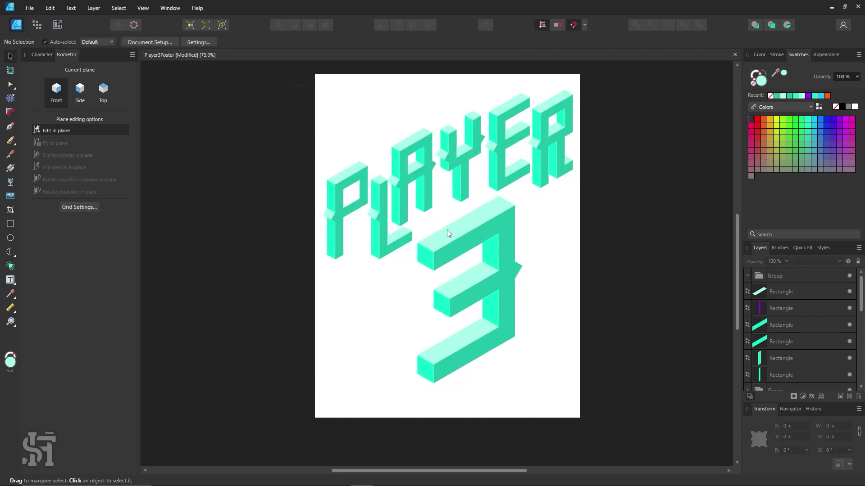
Give all the artwork a thin 0.2 pt outline
key("ctrl+a")
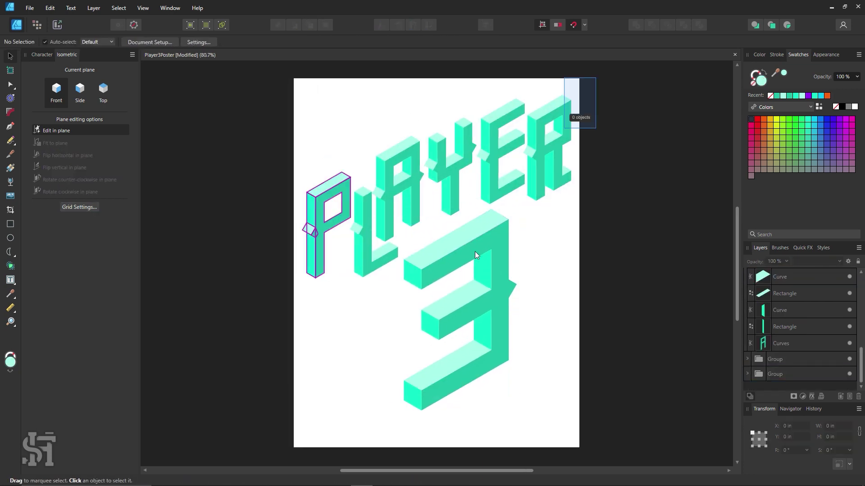
left_click(777, 55)
left_click_drag(766, 82, 770, 82)
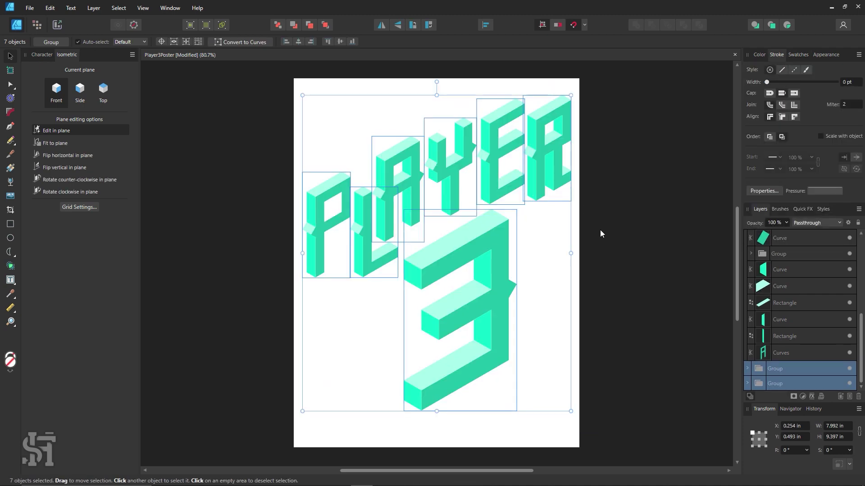
left_click(505, 288)
Select the P inside its group, show Swatches, and paste the palette image
double_click(499, 273)
left_click(318, 229)
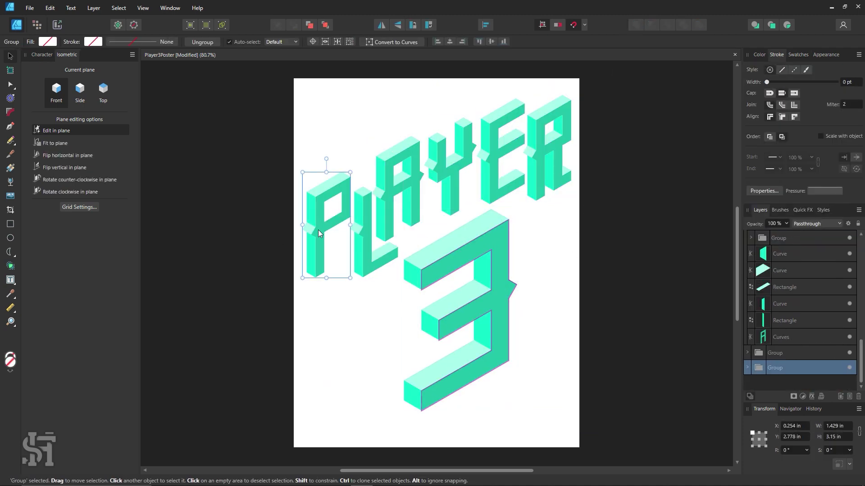
key("ctrl+d")
left_click(348, 178)
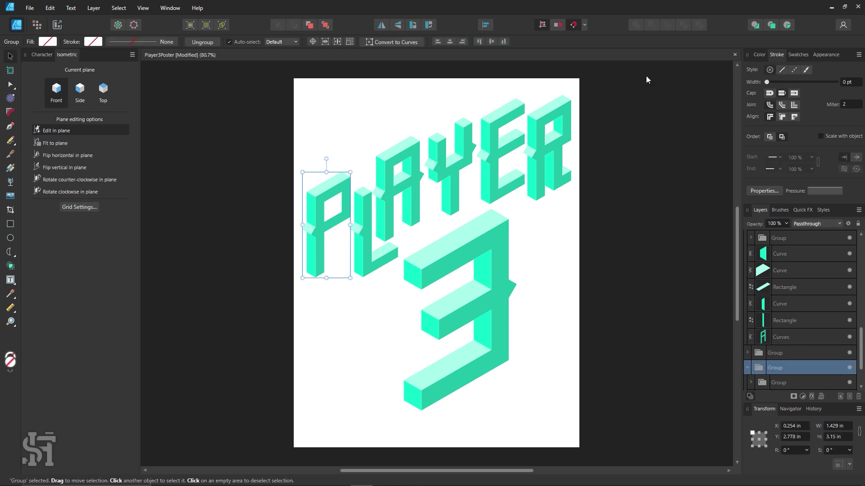
left_click(353, 125)
double_click(332, 226)
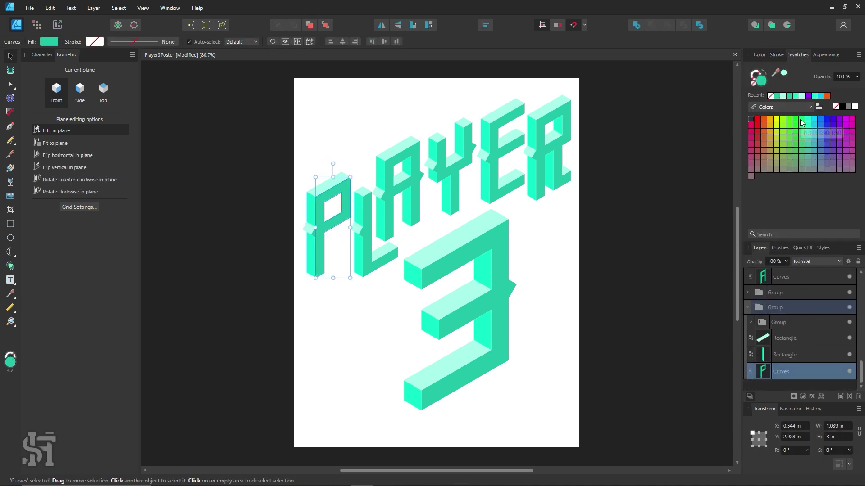
key("ctrl+v")
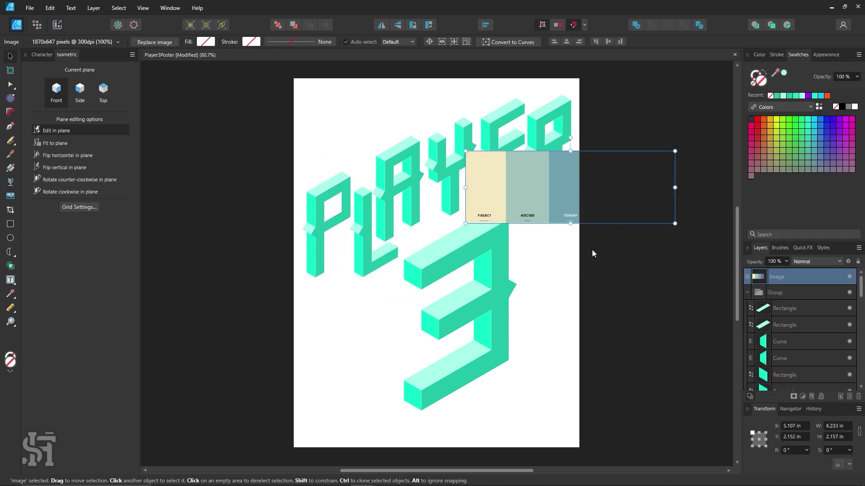
Move the palette to the lower left; fill the 3's sides 331E38, top 70A0AF
left_click_drag(570, 181, 279, 360)
left_click(489, 318)
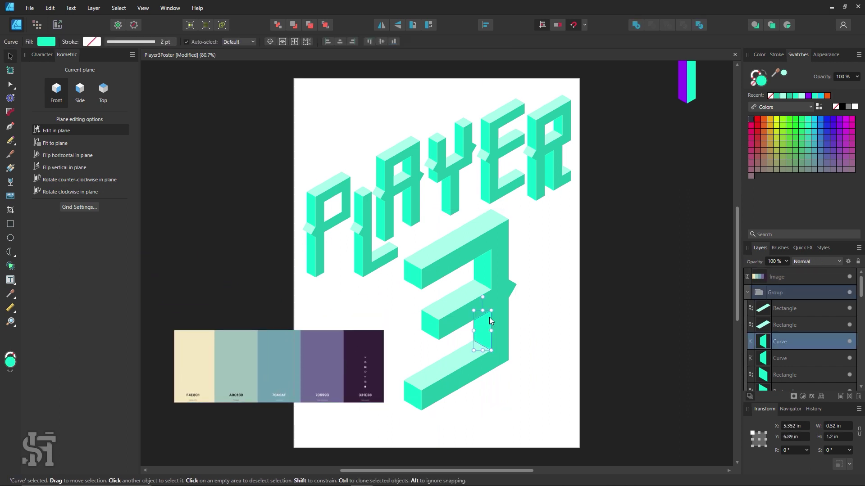
key("i")
left_click(364, 369)
key("v")
left_click(432, 263)
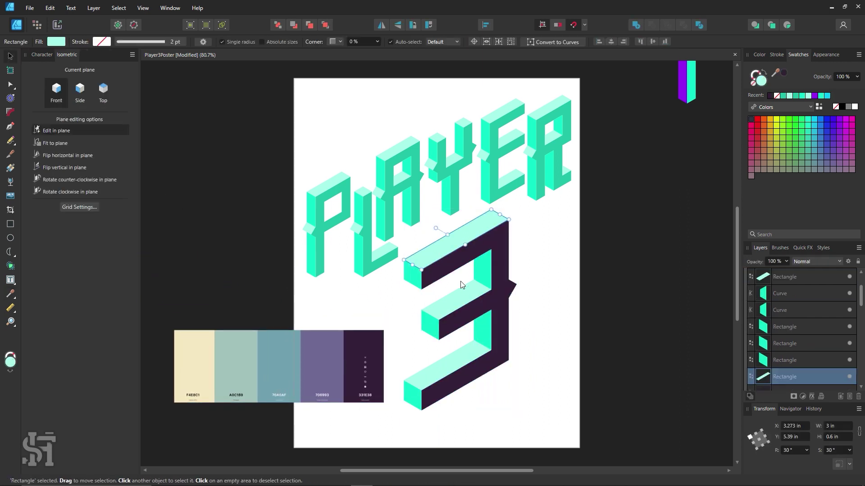
key("i")
left_click(266, 359)
Fill the top bar's end face cream F4E8C1 and the other top faces 70A0AF
left_click(9, 56)
left_click(412, 275)
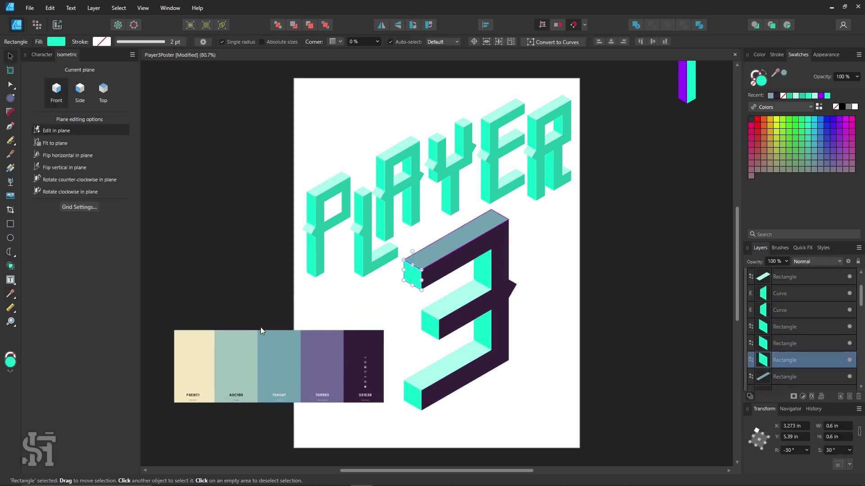
key("i")
left_click(194, 360)
key("v")
left_click(423, 367, "shift")
key("i")
left_click(277, 360)
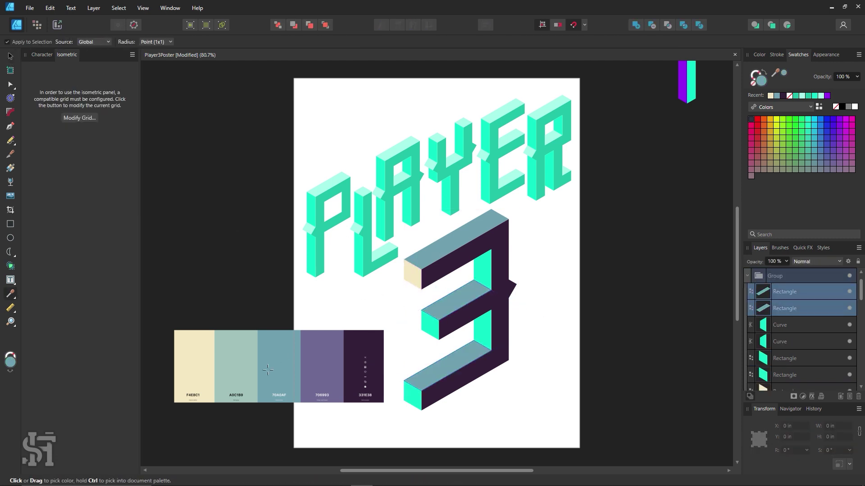
key("v")
Colour the remaining end faces of the 3 cream F4E8C1
left_click(430, 327)
left_click(412, 396, "shift")
left_click(487, 333, "shift")
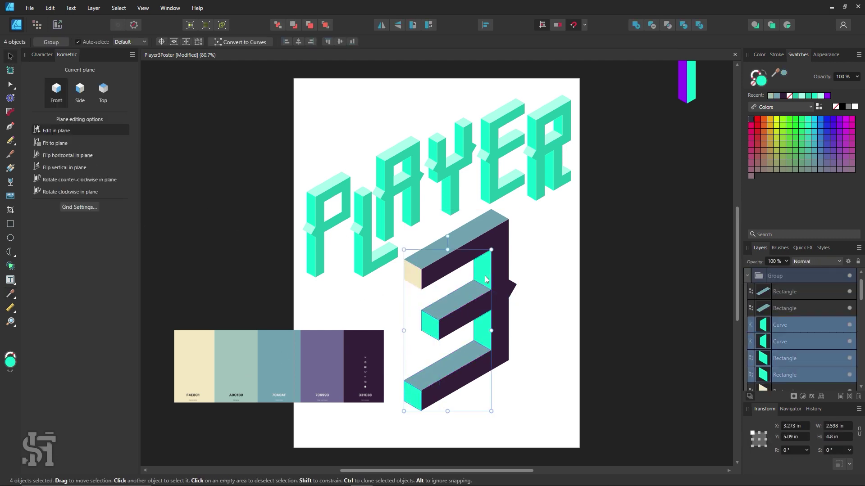
key("i")
left_click(193, 361)
key("v")
left_click(222, 180)
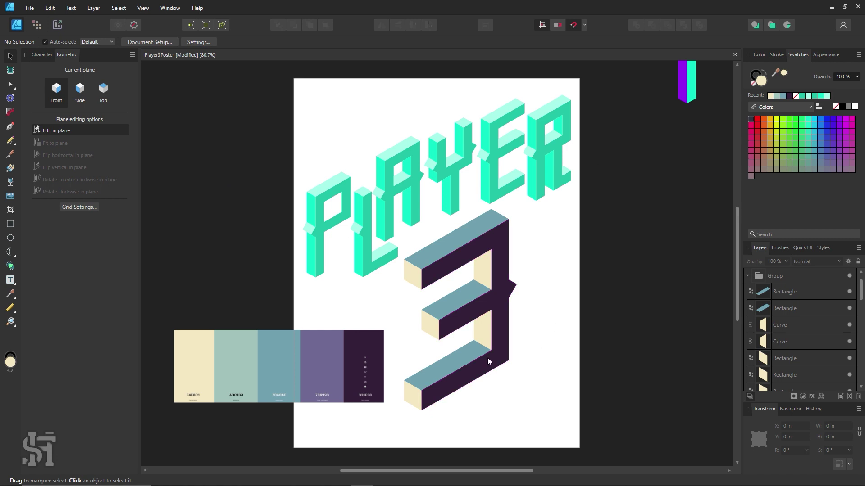
Try 706993 purple on the side faces, then undo it
left_click(487, 360)
key("i")
left_click(322, 365)
key("v")
left_click(519, 326)
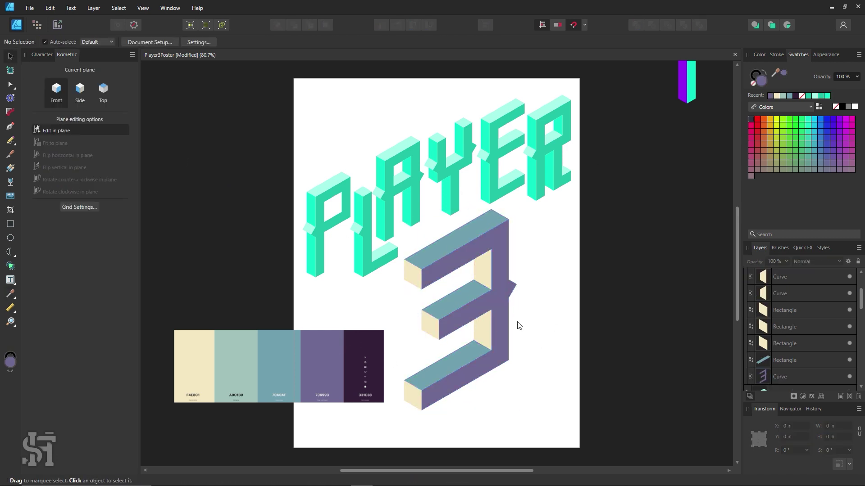
key("ctrl+z")
key("ctrl+z")
key("ctrl+shift+z")
key("ctrl+shift+z")
key("ctrl+z")
key("ctrl+z")
Recolour the 3's top faces pale A0C1B9 and paste a second palette image
left_click(426, 258)
key("i")
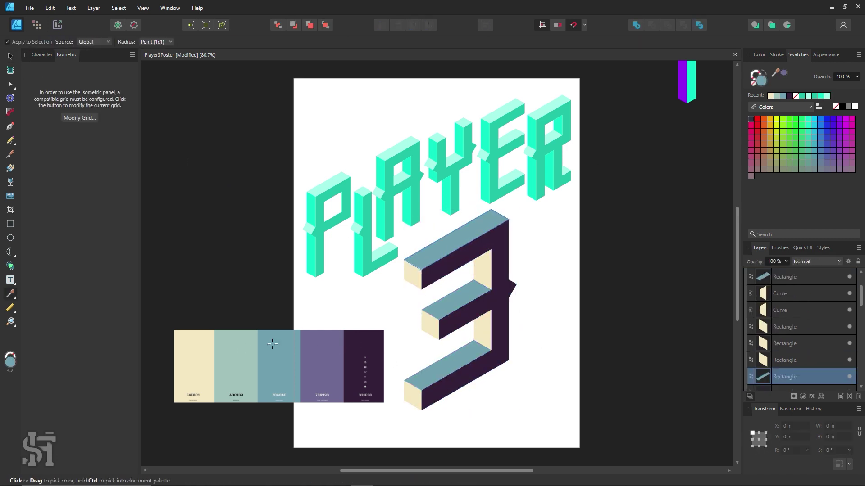
left_click(236, 361)
key("v")
left_click(452, 356)
key("i")
left_click(235, 360)
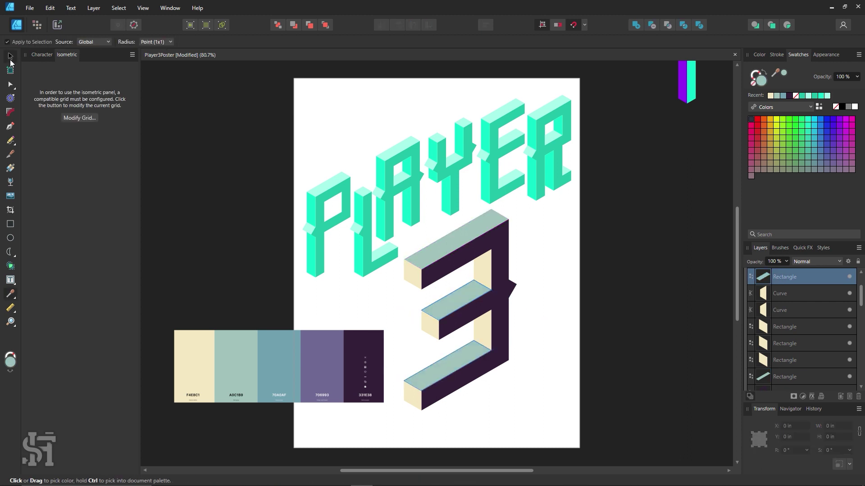
left_click(10, 59)
left_click(285, 295)
key("ctrl+v")
Position the new palette over the old one and fill the 3's large side face navy 1D4E89
left_click_drag(293, 334, 359, 330)
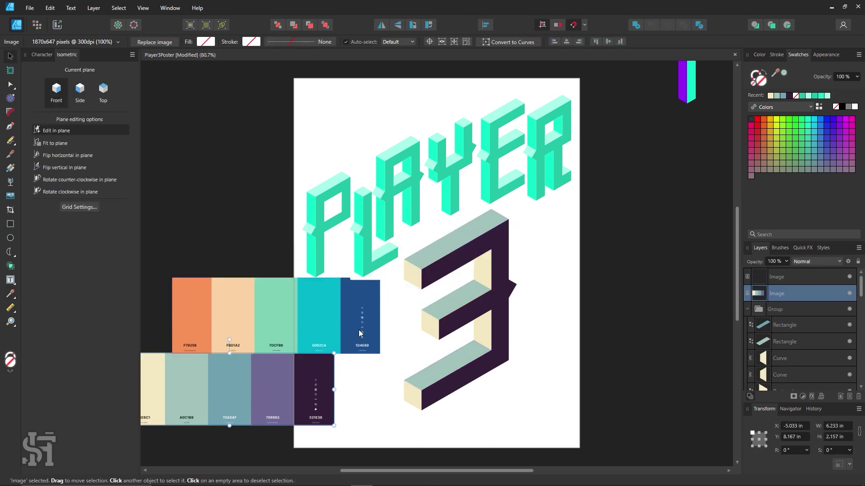
key("i")
left_click(374, 316)
key("v")
left_click(551, 360)
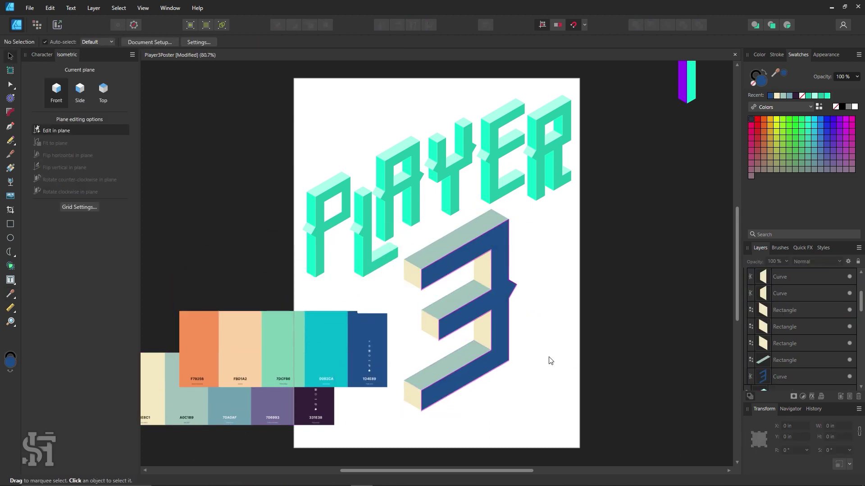
Fill the 3's three top faces teal 0082CA
left_click(457, 238)
left_click(460, 297, "shift")
left_click(449, 361, "shift")
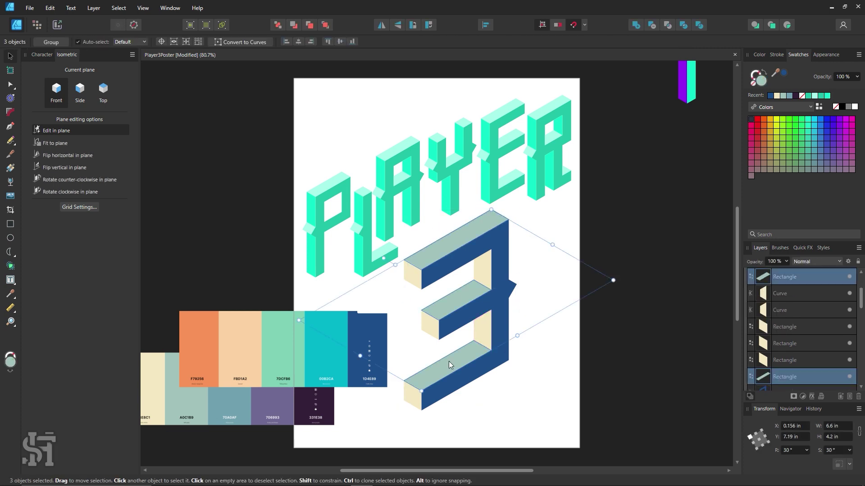
key("i")
left_click(280, 338)
Fill the 3's four end faces mint from the palette
left_click(10, 56)
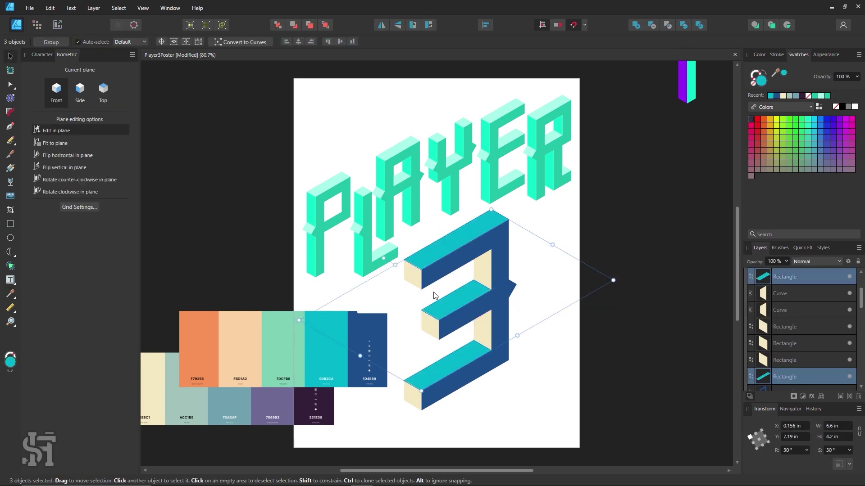
left_click(413, 275)
left_click(482, 271, "shift")
left_click(405, 410, "shift")
key("i")
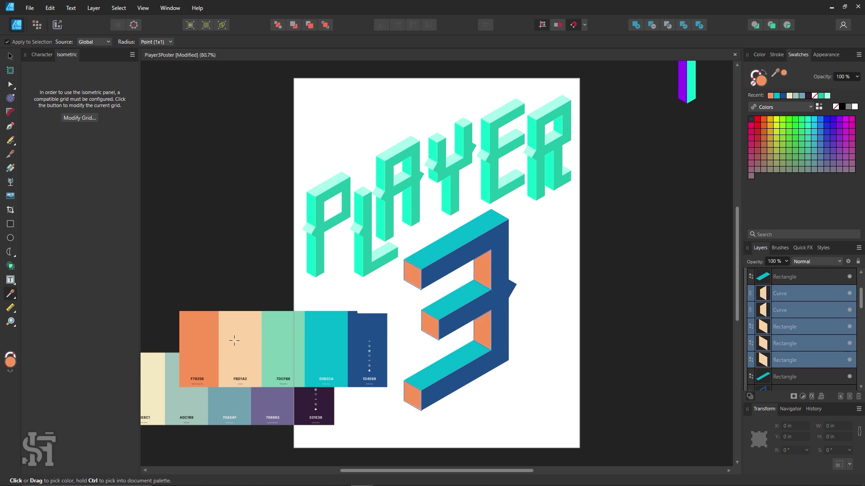
key("v")
Move the palette image up and left, deselect, and view at 100%
left_click(313, 342)
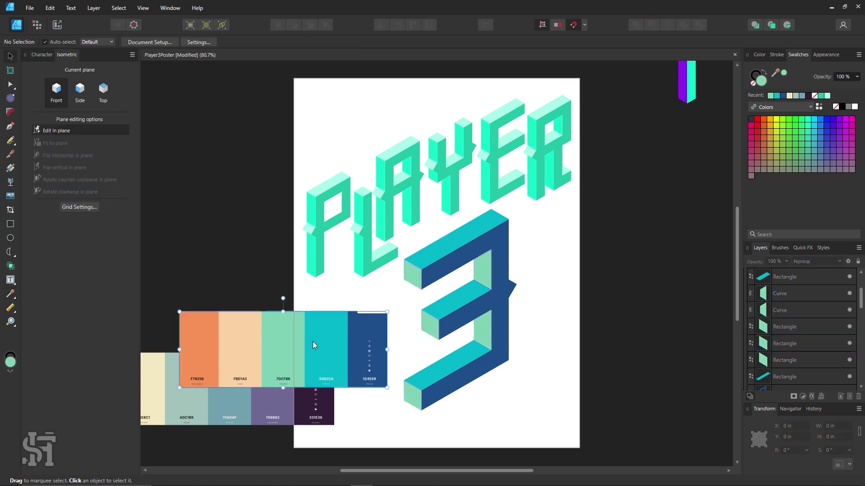
mouse_move(312, 341)
left_mouse_down()
mouse_move(230, 302)
mouse_move(205, 326)
left_mouse_up()
key("ctrl+d")
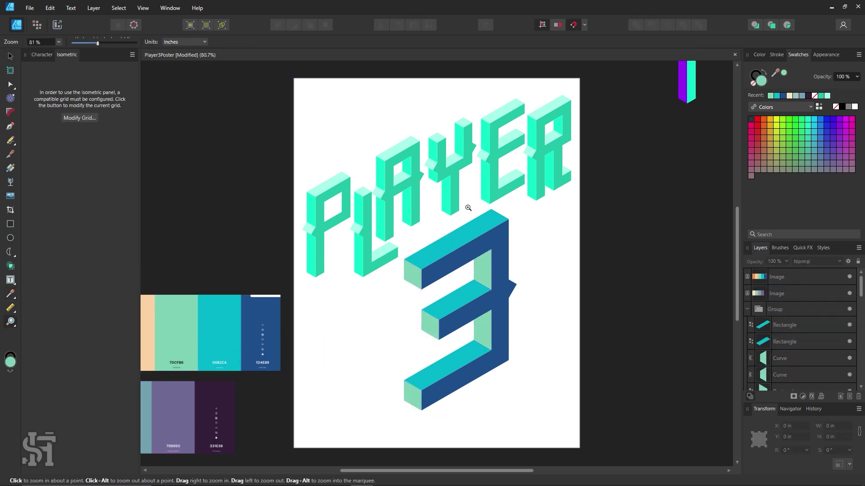
key("ctrl+1")
Select every letter top face sharing the P's top fill and colour them teal
left_click(299, 194)
double_click(298, 198)
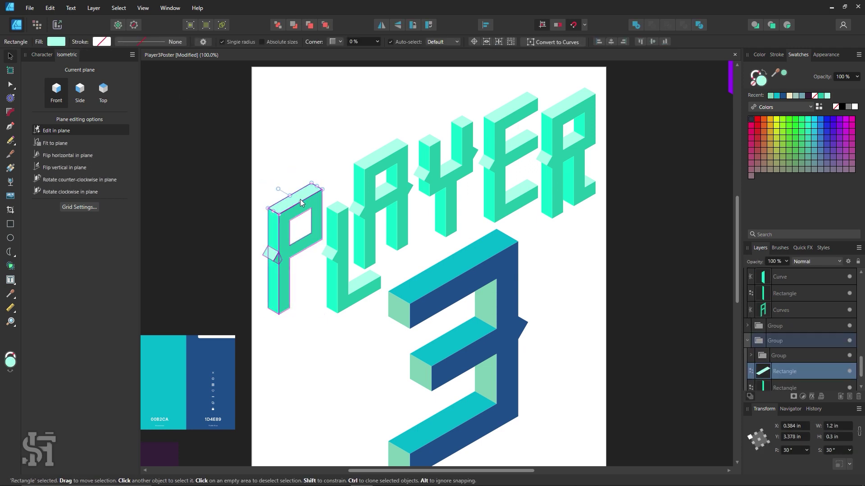
left_click(119, 8)
left_click(239, 110)
key("i")
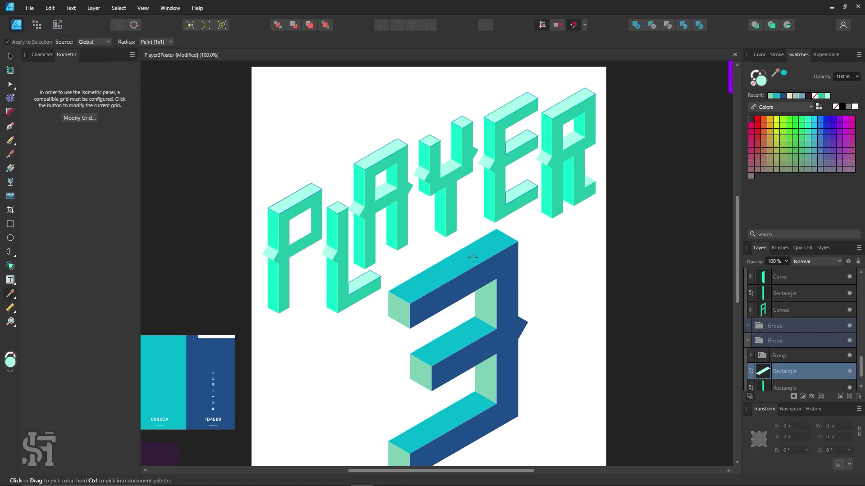
key("v")
key("ctrl+d")
Copy the A's pale inner floor face into the P's hole
key("z")
left_click(256, 239)
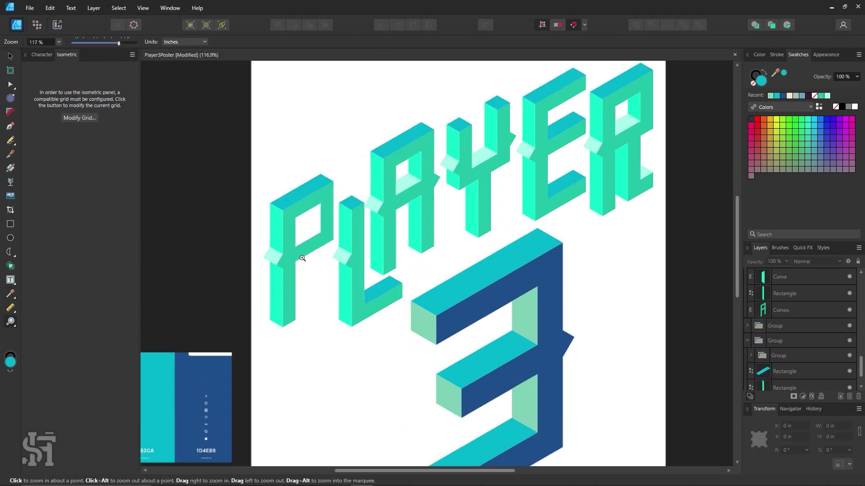
left_click(10, 56)
scroll(523, 170, "up", 1)
left_click(523, 170)
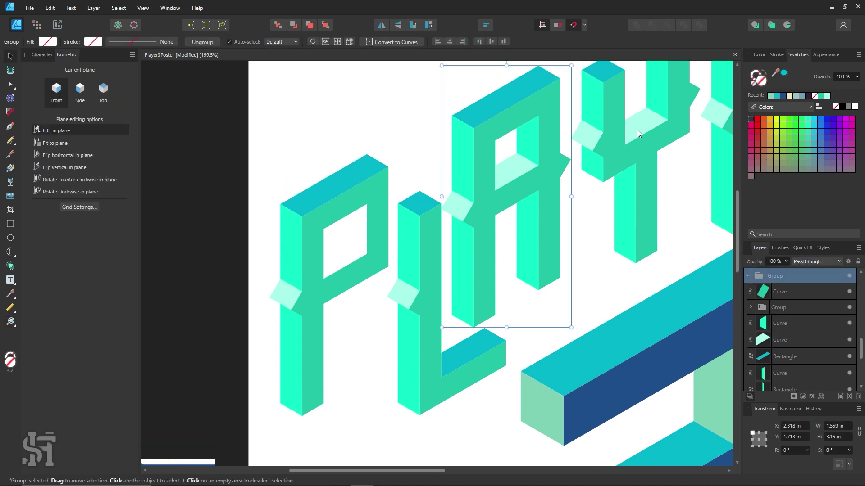
double_click(642, 131)
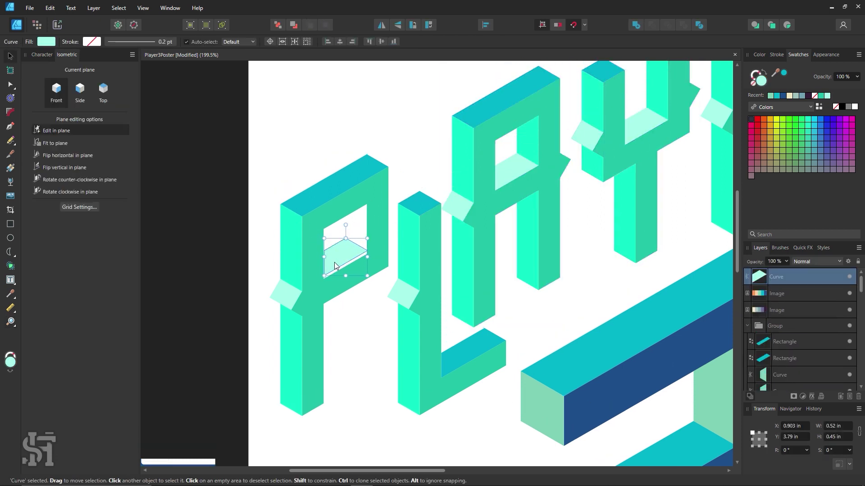
scroll(316, 216, "up", 5)
left_click(390, 282)
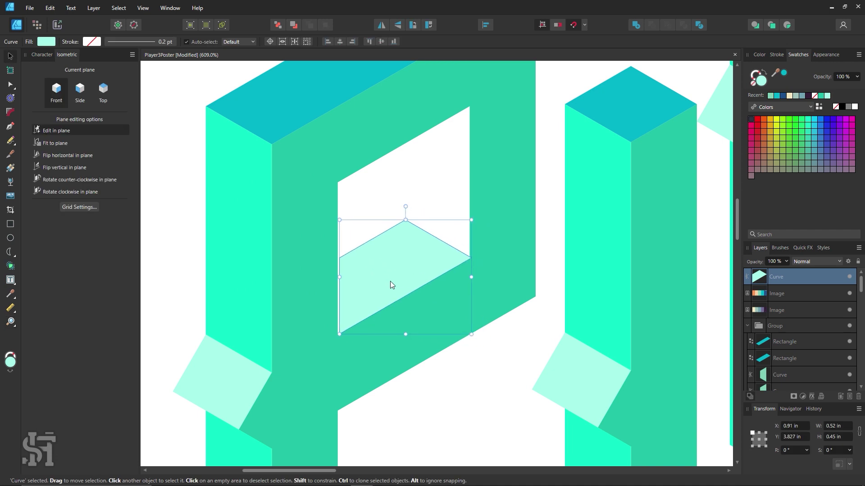
left_click(520, 399)
Alt-drag a copy of the A's inner hole wall into the P, then view the whole poster
scroll(511, 332, "down", 5)
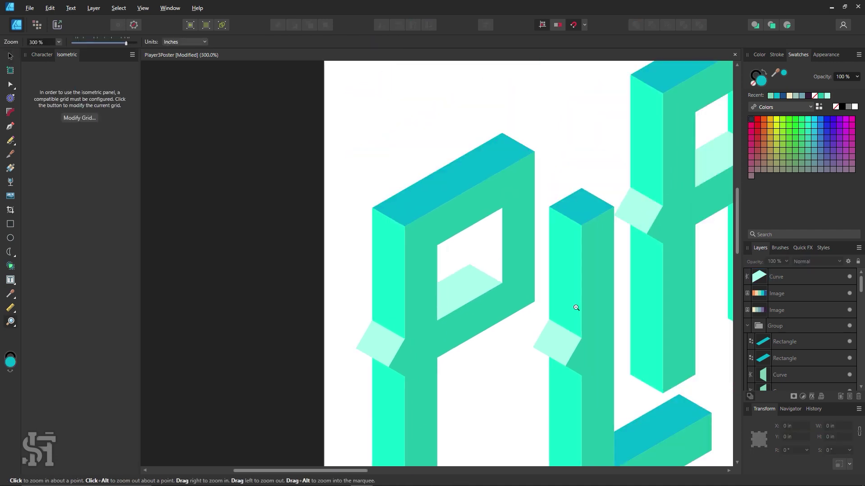
scroll(575, 305, "up", 2)
left_click(602, 126)
left_click_drag(603, 128, 324, 255)
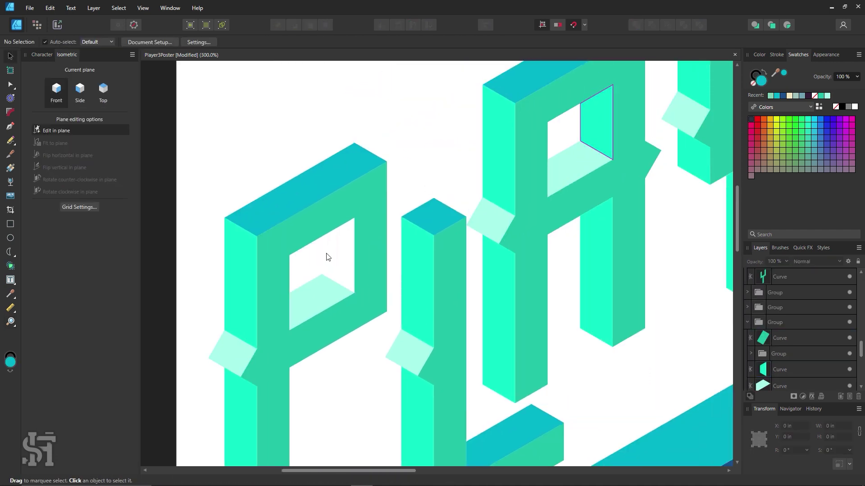
key("Escape")
key("z")
scroll(406, 194, "down", 3)
scroll(508, 280, "down", 2)
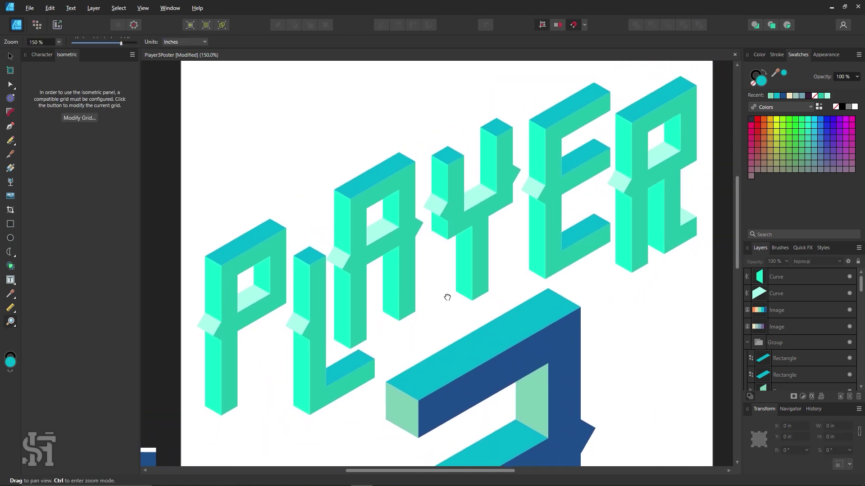
left_click(440, 315, "alt")
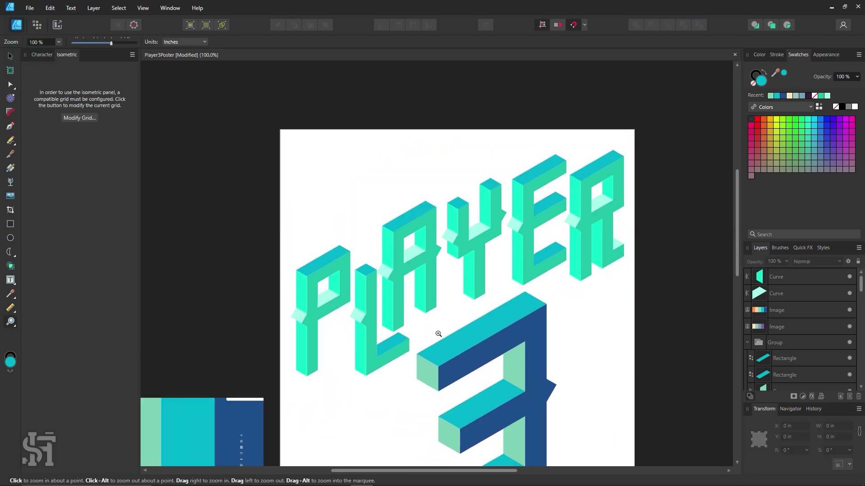
Select all shapes sharing the P's front-face fill and make them navy
key("v")
left_click(316, 266)
left_click(118, 8)
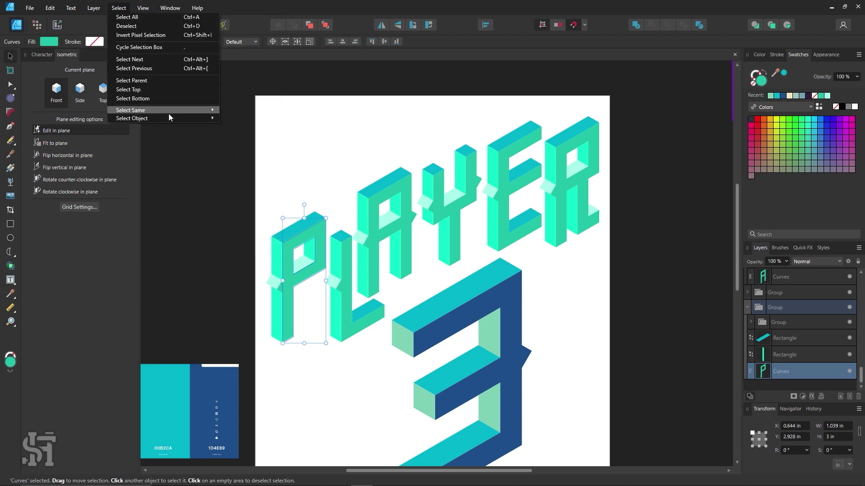
mouse_move(131, 110)
left_click(239, 111)
left_click(274, 310)
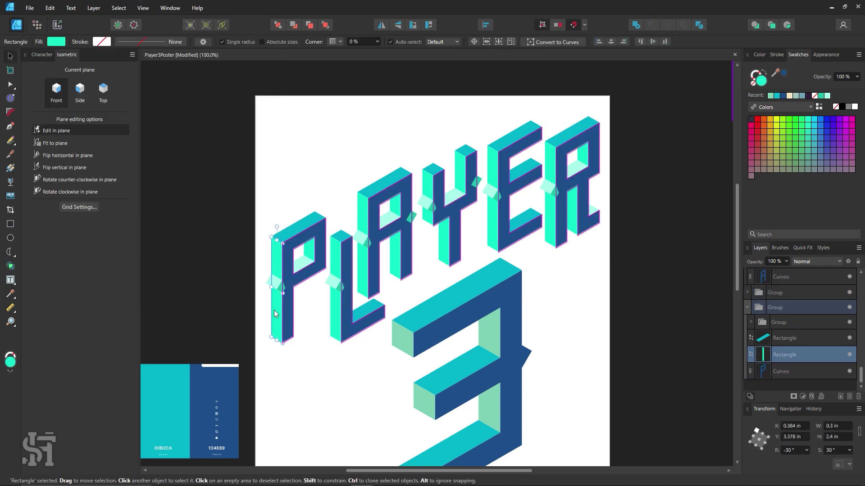
Recolour matching side faces mint and all dark diamond joints navy using Select Same fill
left_click(142, 8)
mouse_move(118, 8)
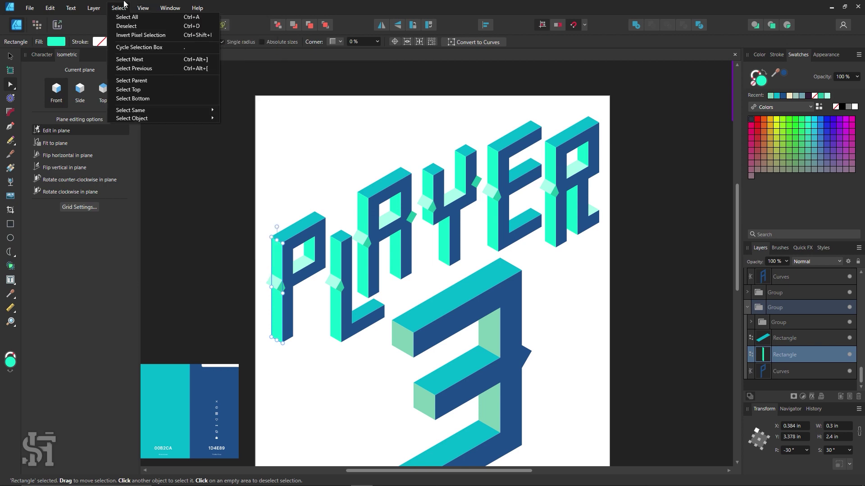
left_click(252, 119)
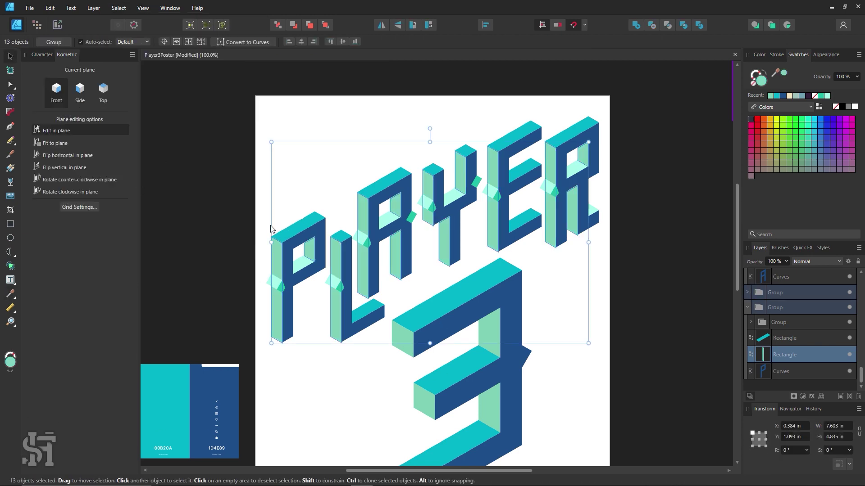
left_click(282, 291)
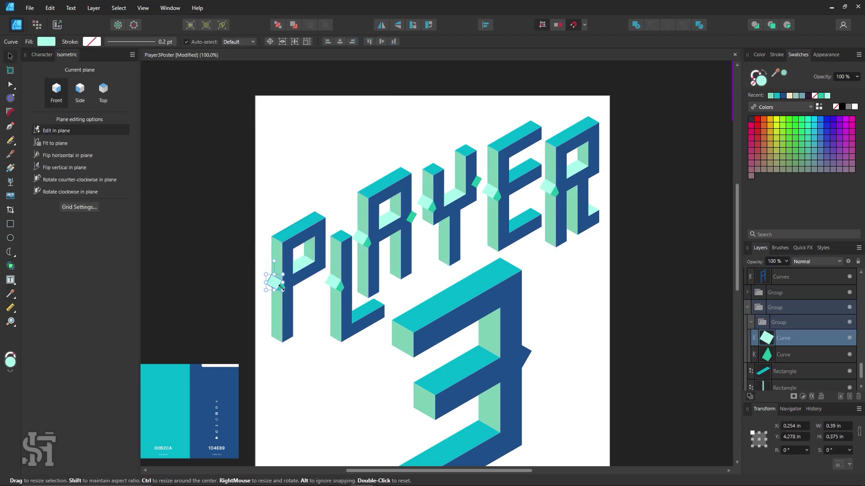
scroll(280, 286, "up", 3)
left_click(263, 267)
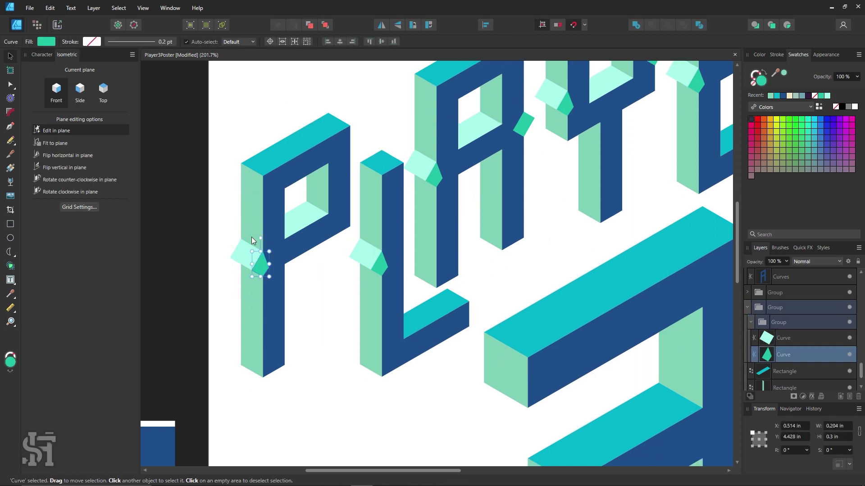
left_click(119, 8)
left_click(152, 105)
left_click(178, 95)
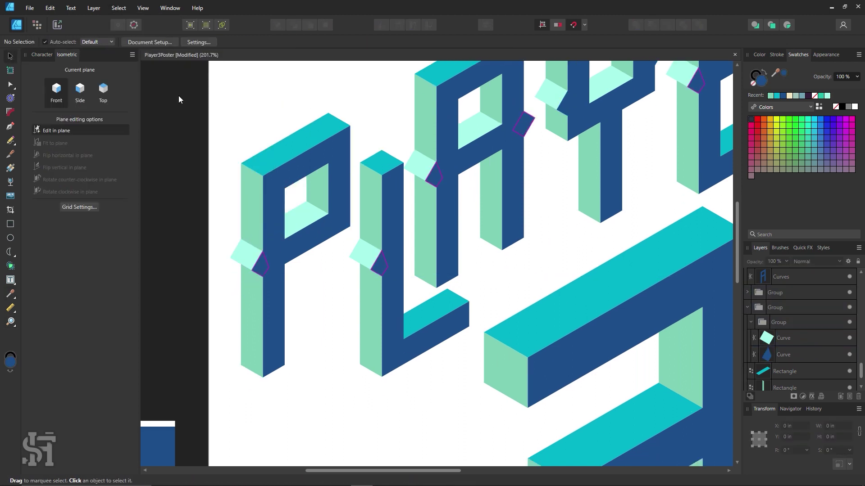
Select all light diamond joints by matching fill and colour them cyan
left_click(246, 258)
left_click(119, 8)
left_click(252, 112)
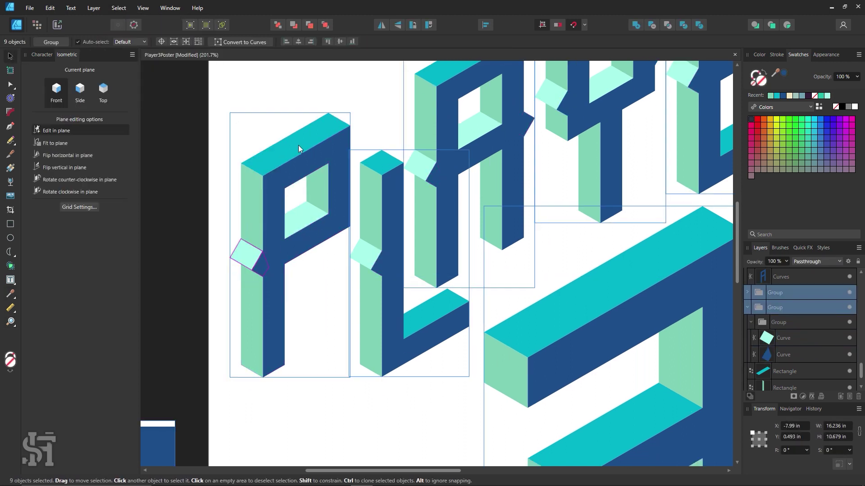
left_click(247, 258)
left_click(118, 7)
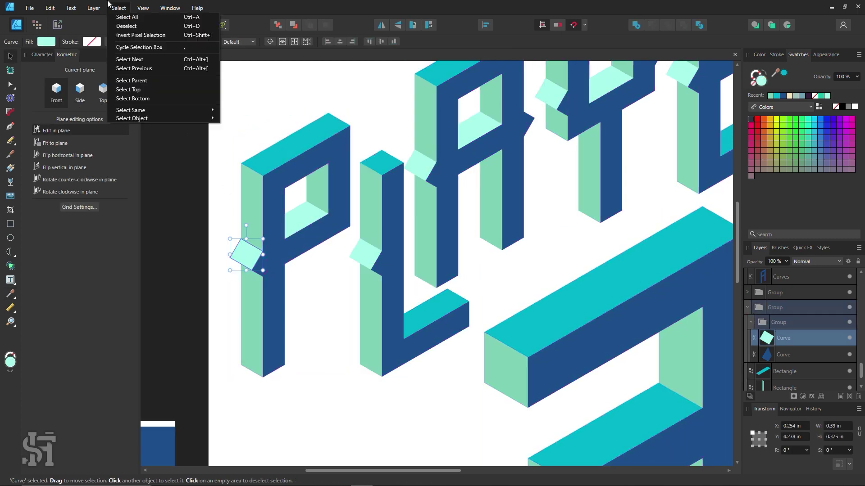
left_click(275, 112)
key("z")
left_click(488, 180, "alt")
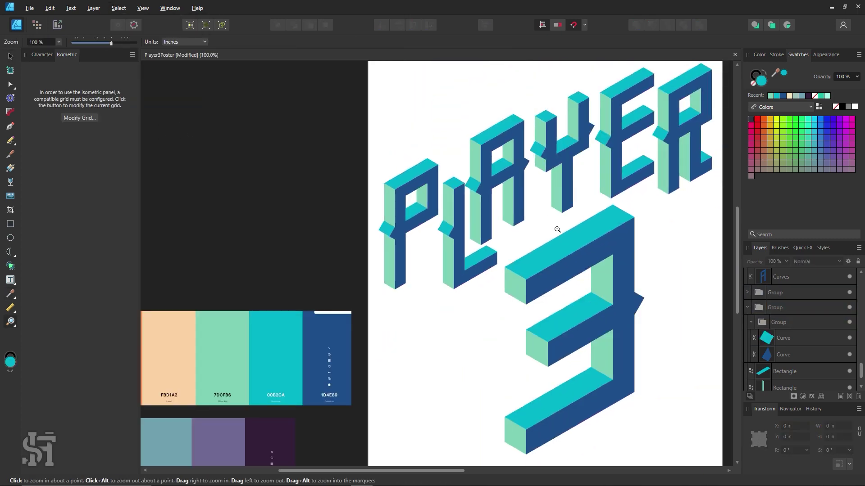
Draw a page-sized rectangle, send it to the back, and fill it with sampled peach
key("v")
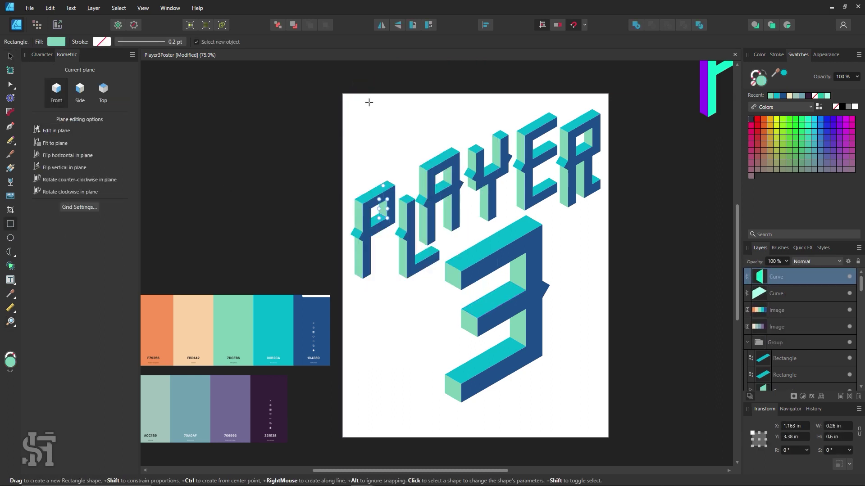
left_click_drag(341, 93, 608, 437)
key("ctrl+shift+bracketleft")
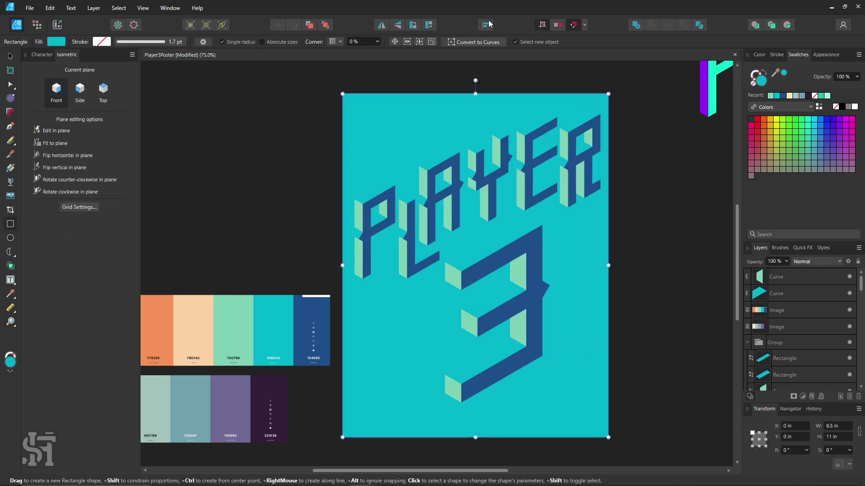
key("i")
left_click_drag(185, 340, 193, 333)
key("v")
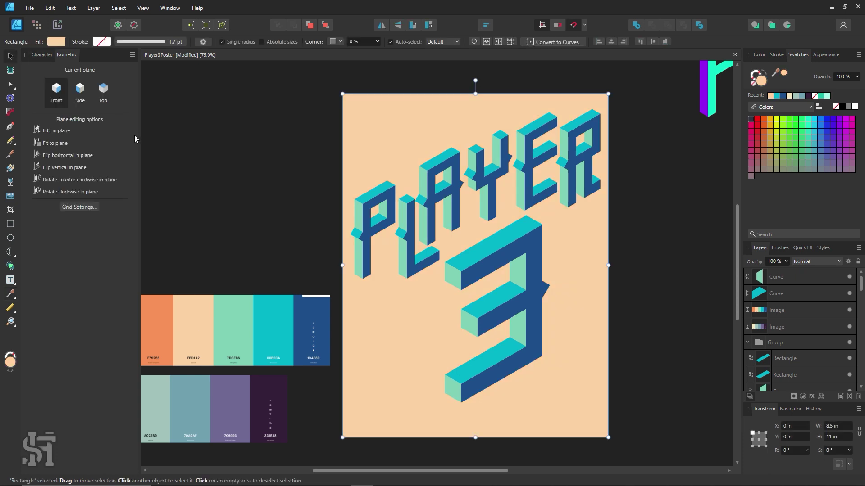
Lighten the background rectangle's peach fill in the Colour Chooser and zoom to the P
double_click(758, 77)
mouse_move(691, 183)
left_mouse_down()
mouse_move(767, 233)
mouse_move(772, 180)
left_mouse_up()
key("Escape")
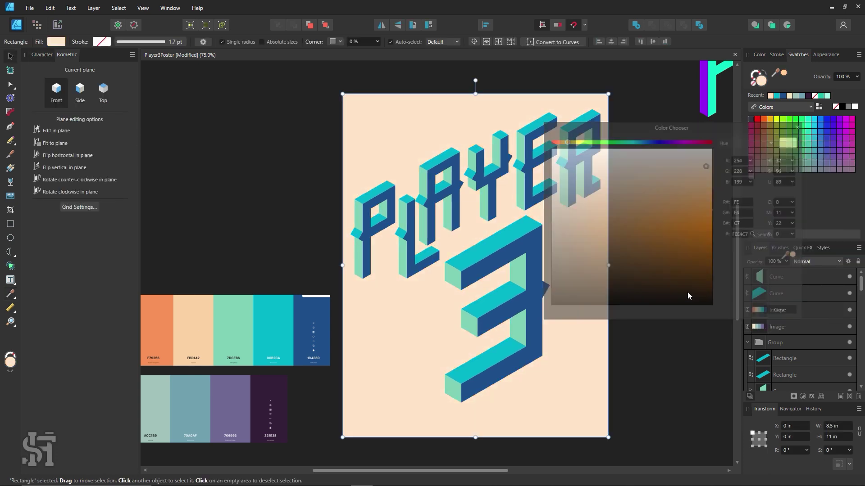
key("z")
left_click_drag(367, 228, 454, 242)
Merge a dark diamond piece into its letter front with the Add boolean
key("a")
left_click(357, 249)
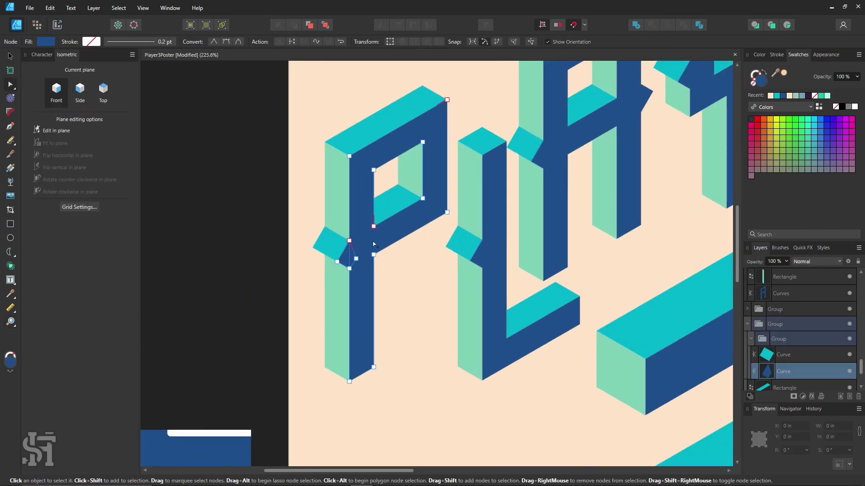
scroll(436, 263, "right", 5)
left_click(366, 241)
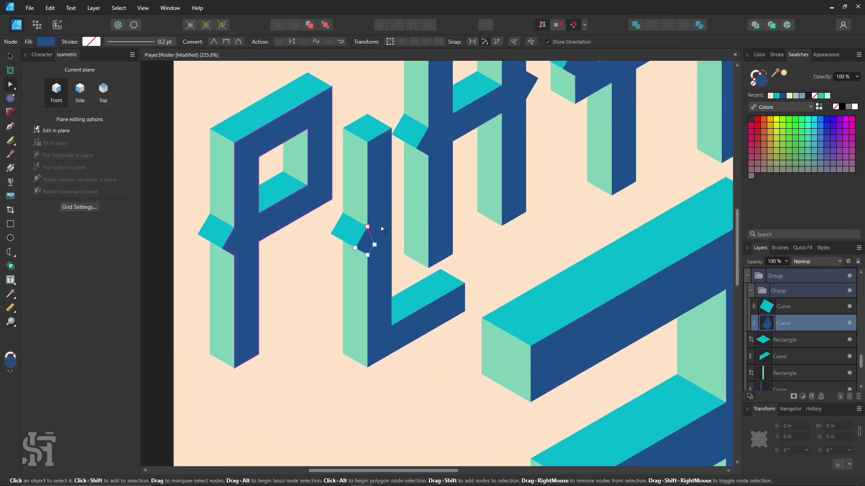
scroll(342, 279, "up", 5)
scroll(328, 309, "right", 5)
left_click(250, 279)
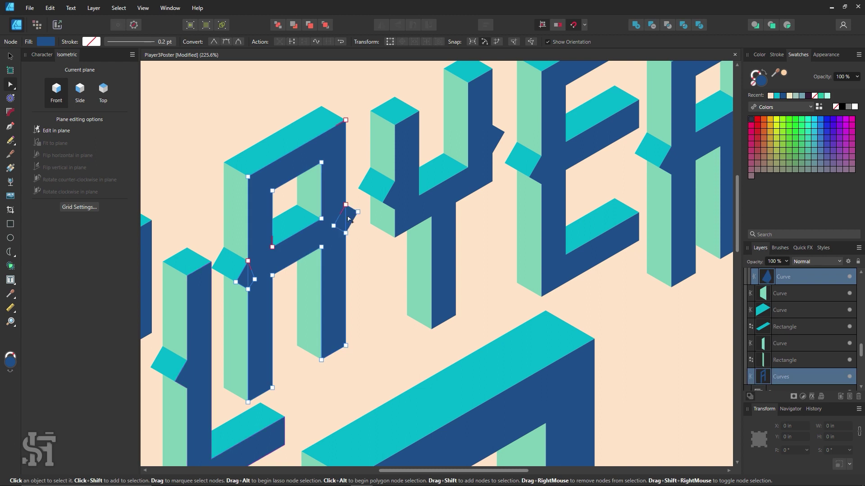
left_click(637, 25)
Merge the E's dark diamond into the E's front shape
left_click(392, 198)
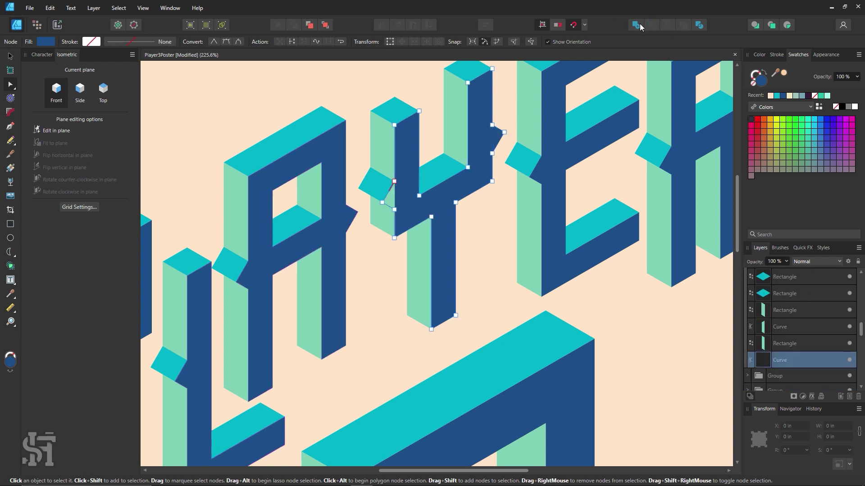
scroll(391, 197, "right", 5)
scroll(377, 246, "up", 3)
left_click(377, 247)
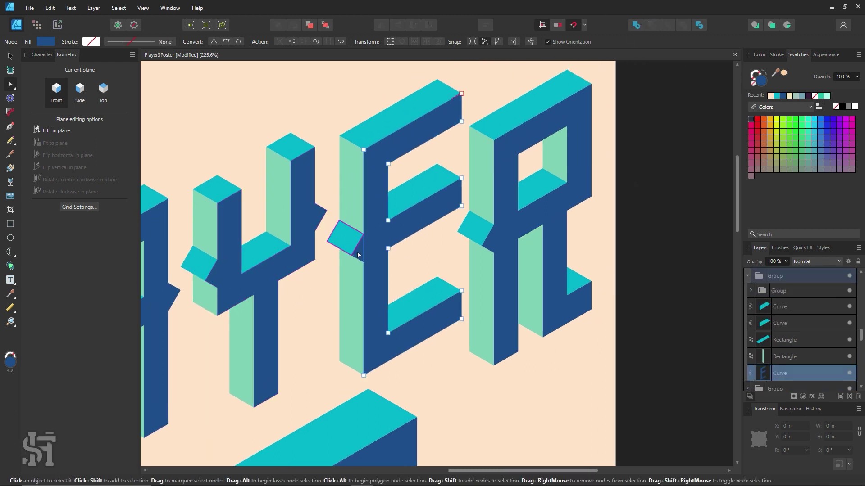
left_click(358, 254, "shift")
left_click(636, 26)
Merge the R's dark diamond into the R letter's front
left_click(495, 171)
left_click(492, 241, "shift")
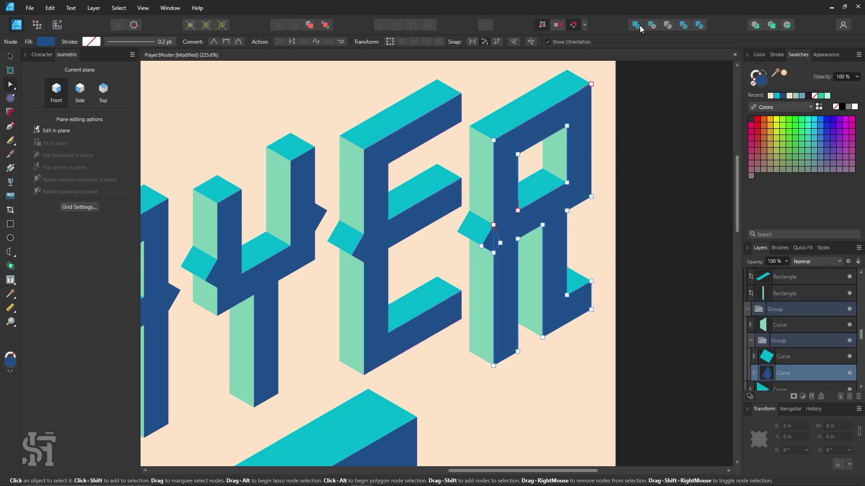
left_click(639, 25)
scroll(378, 265, "down", 10)
left_click(387, 117)
Fit the poster in view and marquee-select all PLAYER letters and the 3
key("ctrl+1")
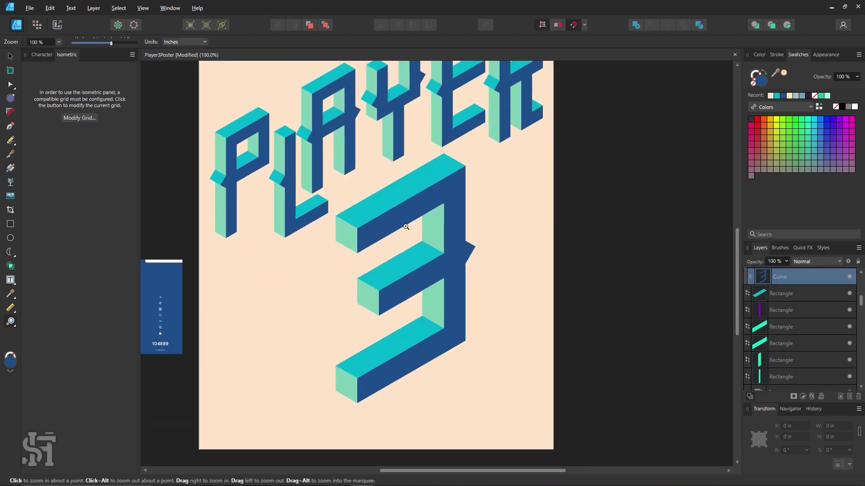
scroll(406, 226, "up", 3)
key("v")
left_click_drag(426, 236, 231, 456)
key("z")
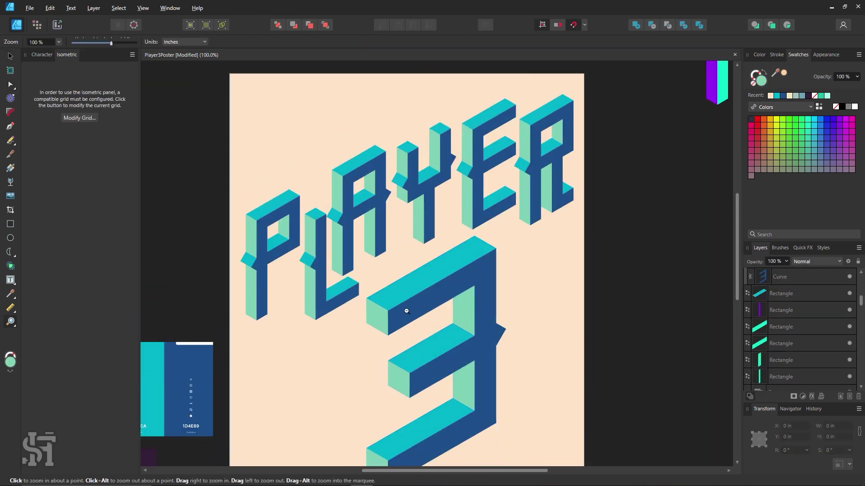
key("ctrl+0")
key("v")
left_click_drag(266, 110, 561, 403)
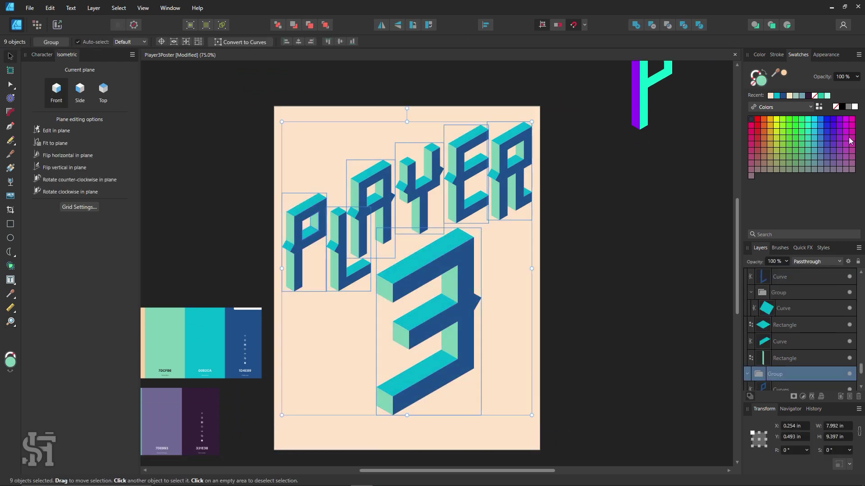
Give the selected shapes a dark navy 164884 outline and bring up the stroke width settings
key("i")
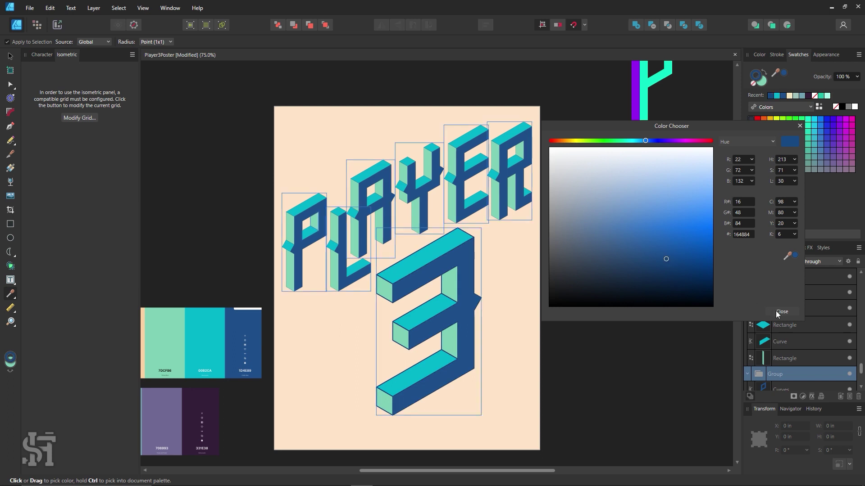
left_click(781, 312)
left_click(776, 54)
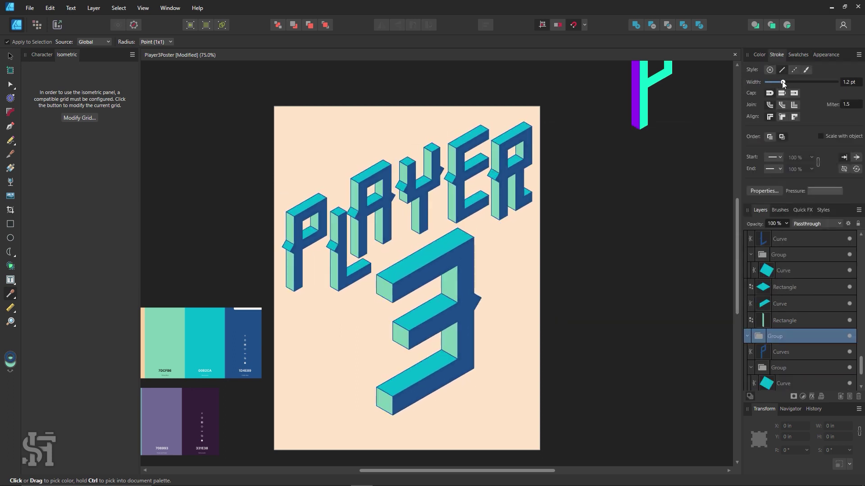
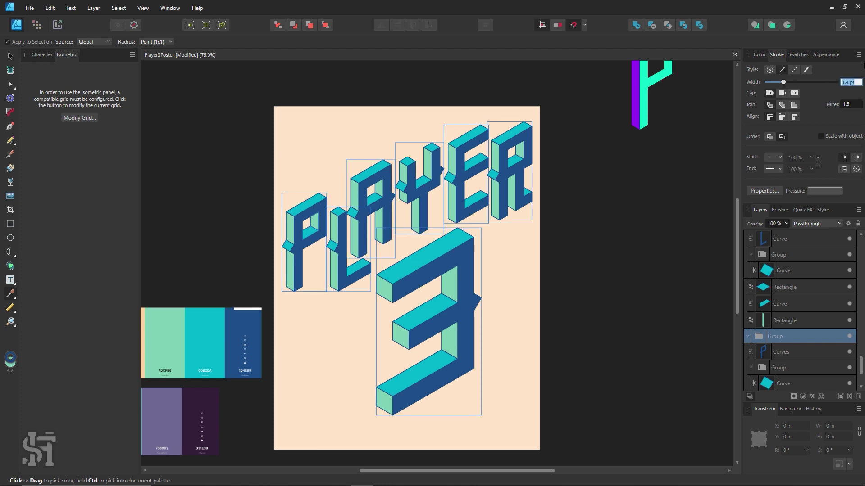
type("2")
Move the colour palette image and the large 3 aside to clear room for the letters
key("v")
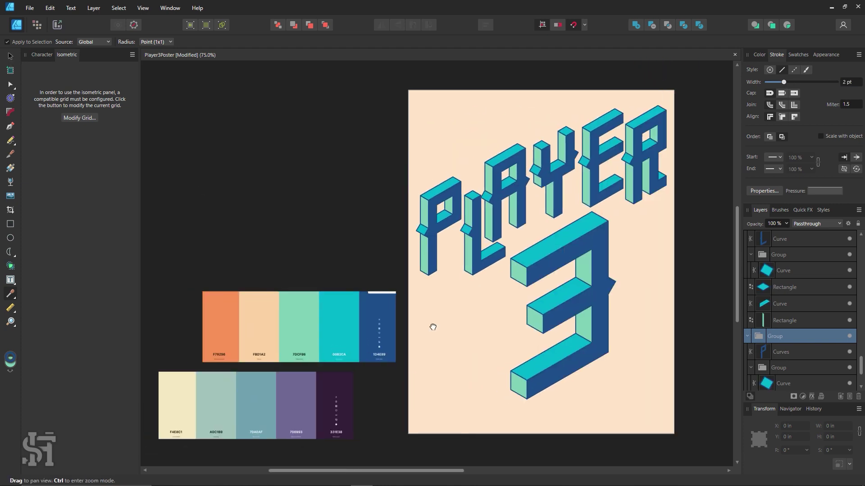
left_click(295, 174)
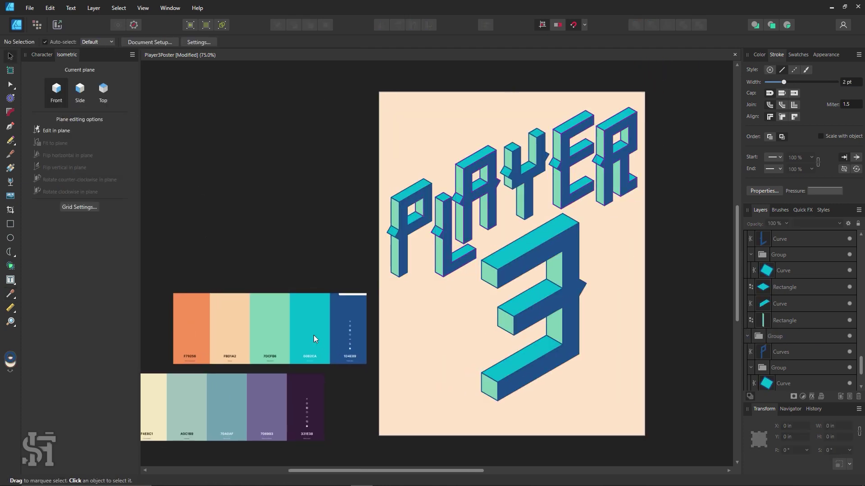
left_click_drag(315, 344, 243, 315)
left_click(632, 155)
left_click_drag(523, 191, 574, 245)
scroll(496, 270, "right", 3)
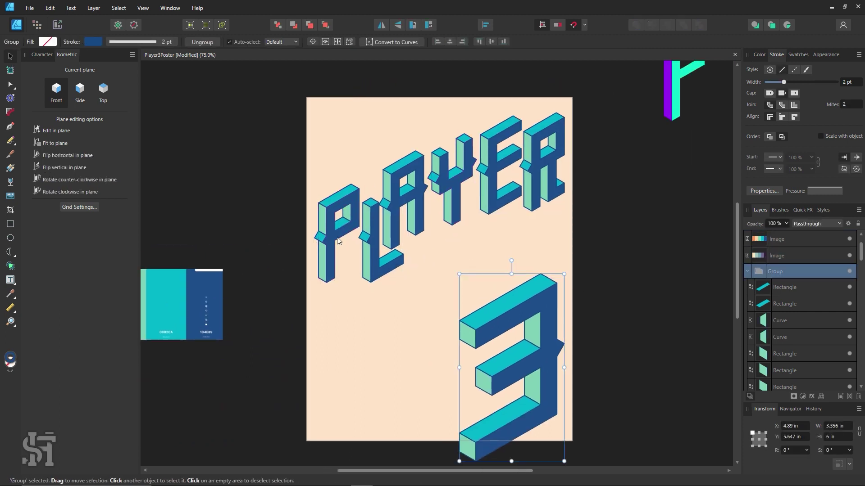
Reposition the L beside the P and shift the A and Y rightward
left_click(343, 203)
left_click(364, 167)
left_click_drag(371, 252, 367, 324)
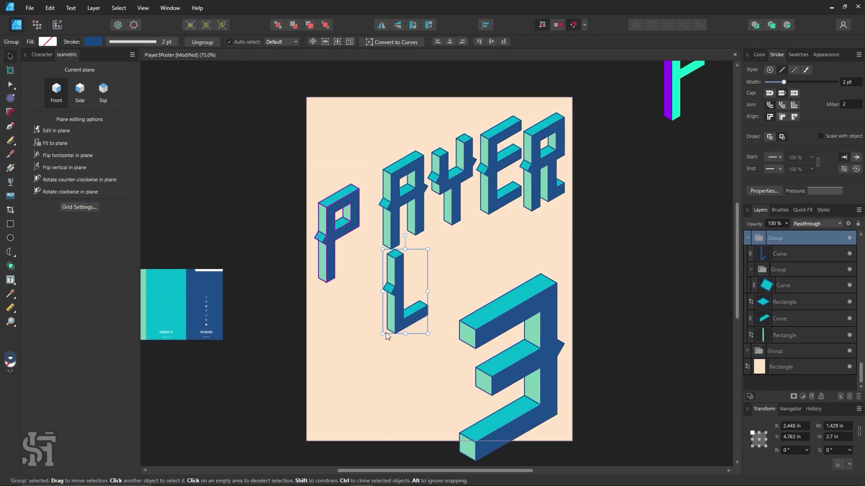
left_click(443, 210)
left_click_drag(545, 162, 548, 155)
mouse_move(391, 180)
left_mouse_down()
mouse_move(432, 176)
mouse_move(493, 207)
left_mouse_up()
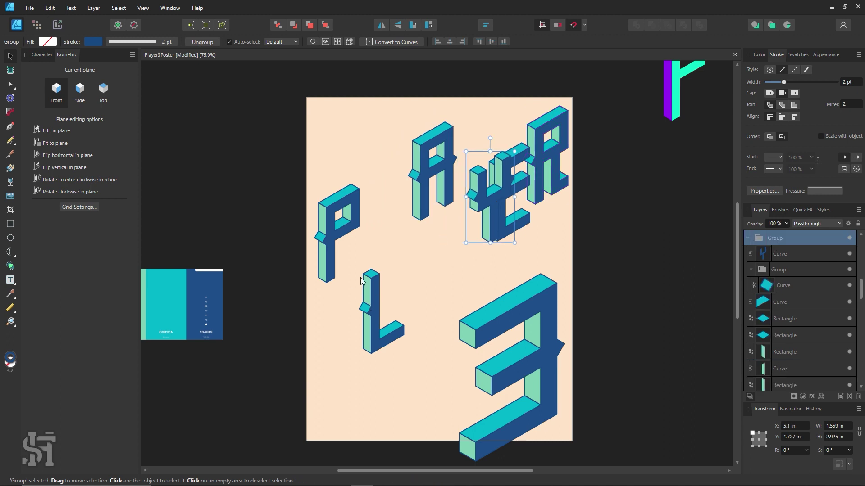
left_click(336, 252)
left_click_drag(367, 309, 370, 224)
Line the A up between the L and Y, and pull the E and R in tighter
left_click(415, 289)
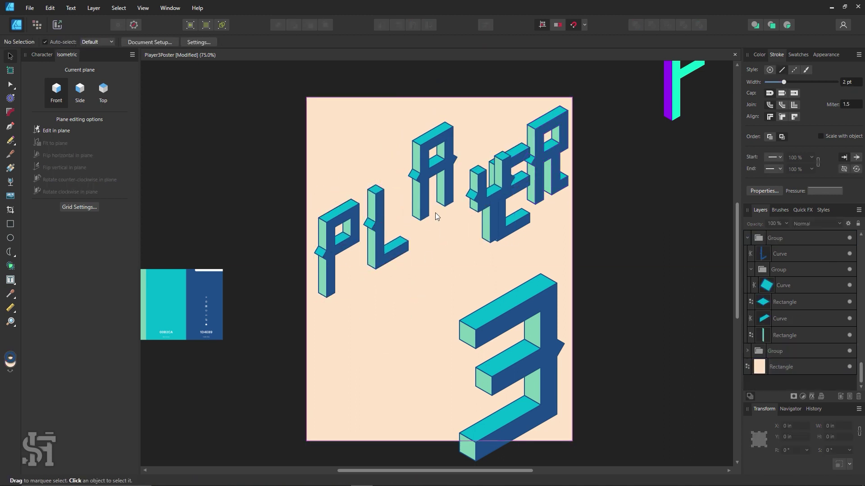
left_click_drag(450, 225, 432, 239)
left_click_drag(418, 194, 455, 212)
left_click_drag(383, 267, 379, 296)
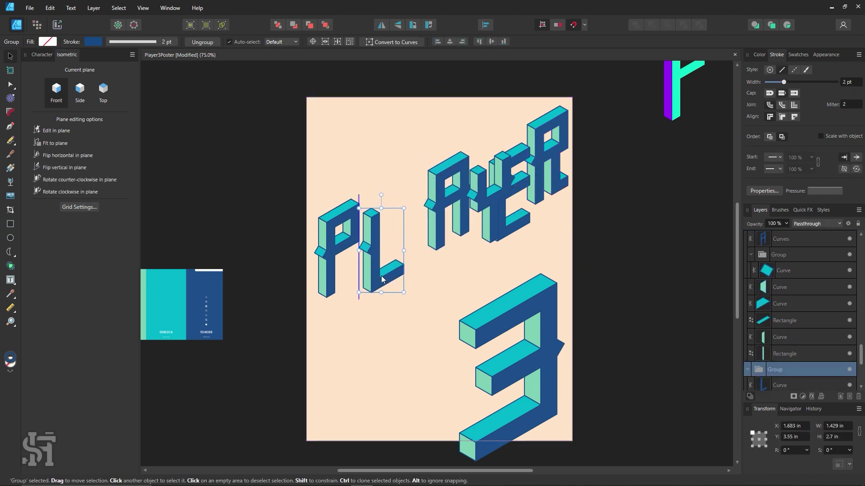
left_click_drag(438, 233, 393, 243)
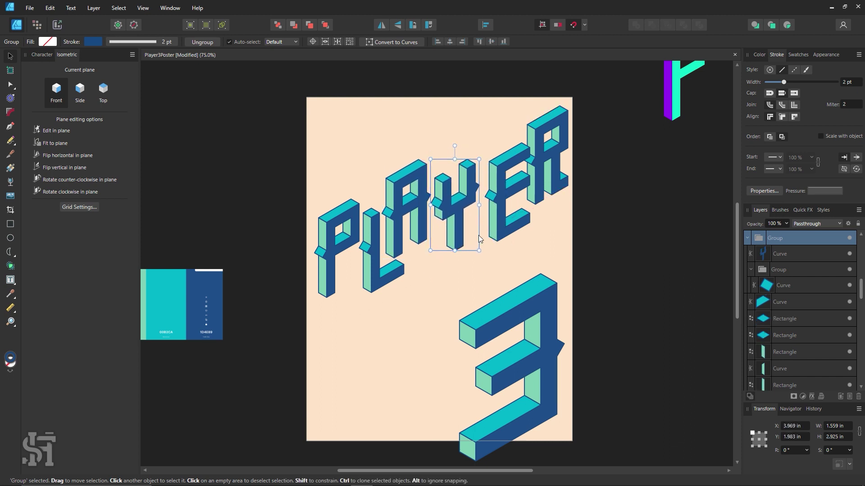
left_click_drag(501, 225, 491, 206)
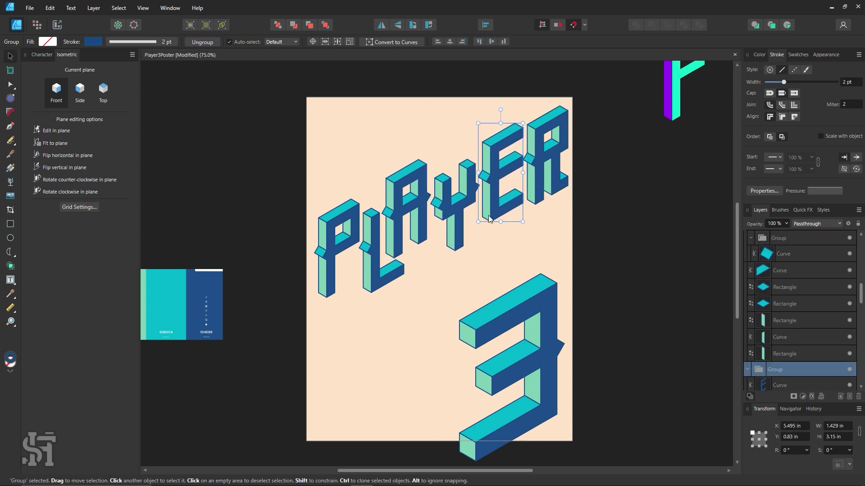
left_click_drag(547, 197, 545, 201)
Scale all six PLAYER letters slightly smaller, then select every object
mouse_move(577, 96)
left_mouse_down()
mouse_move(429, 278)
mouse_move(394, 286)
left_mouse_up()
left_click(335, 249)
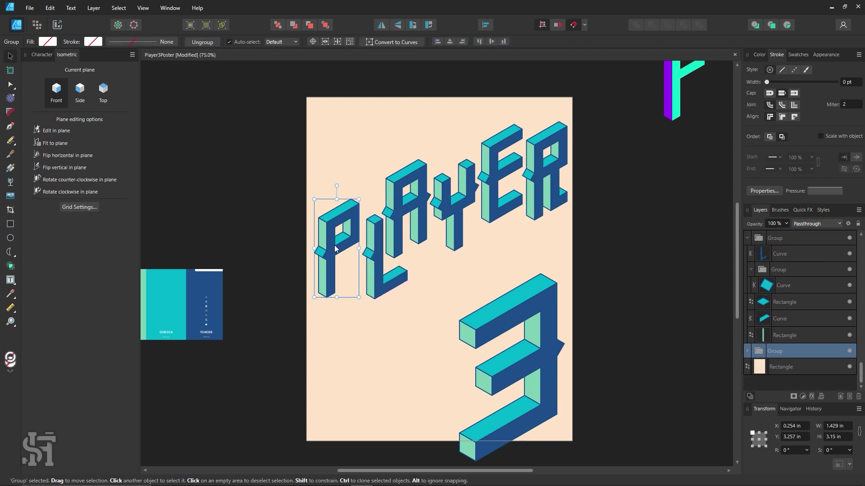
left_click(454, 216)
left_click(504, 211)
left_click(547, 207)
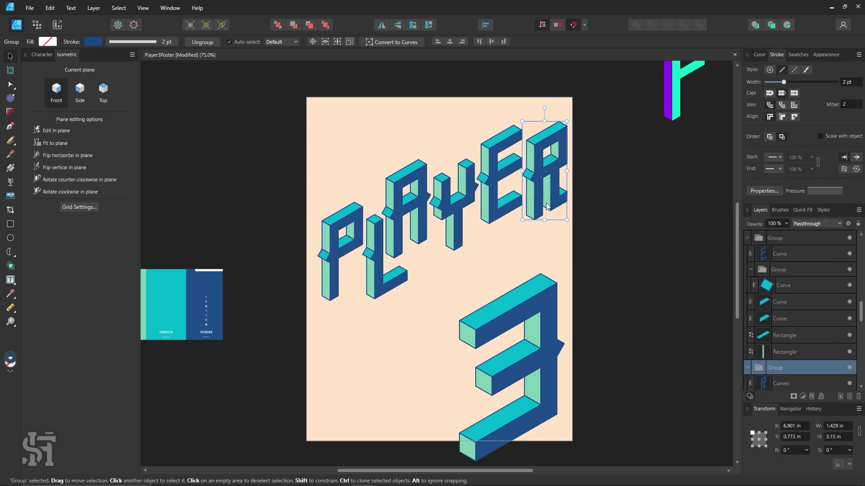
left_click_drag(581, 106, 262, 354)
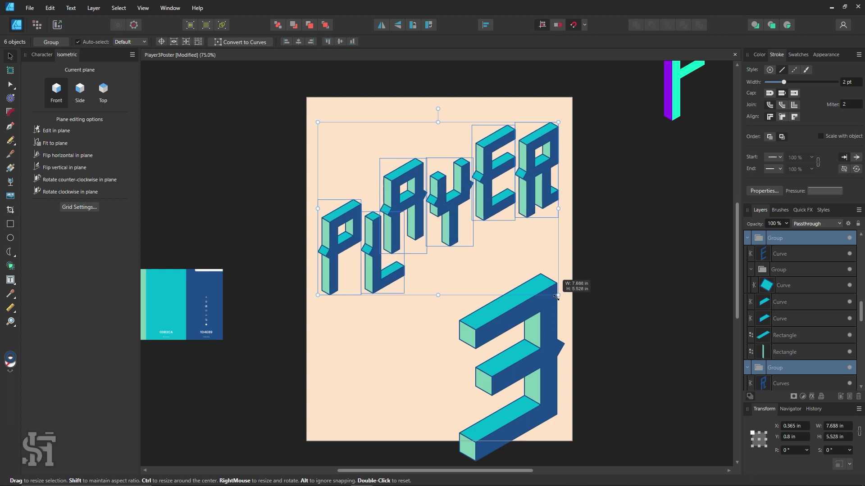
left_click_drag(567, 301, 560, 295)
left_click(620, 299)
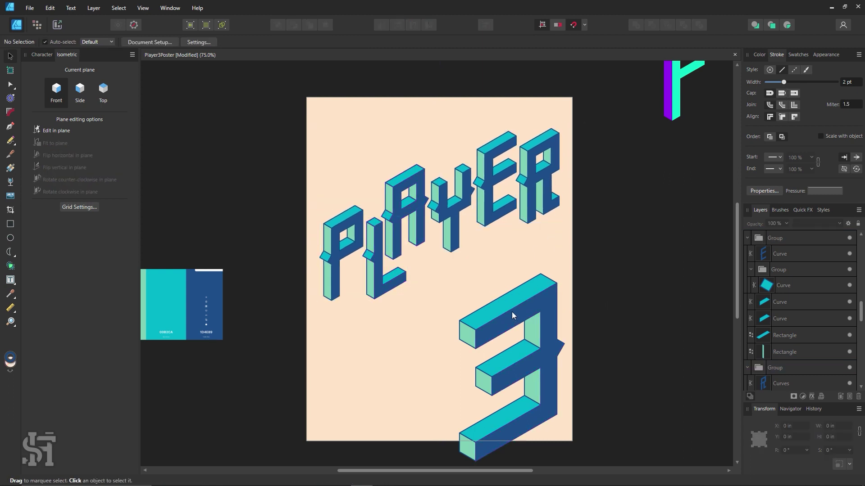
key("ctrl+a")
Change the selected artwork's blue to 1D395B in the Color Chooser
left_click(797, 54)
double_click(757, 76)
left_click(670, 282)
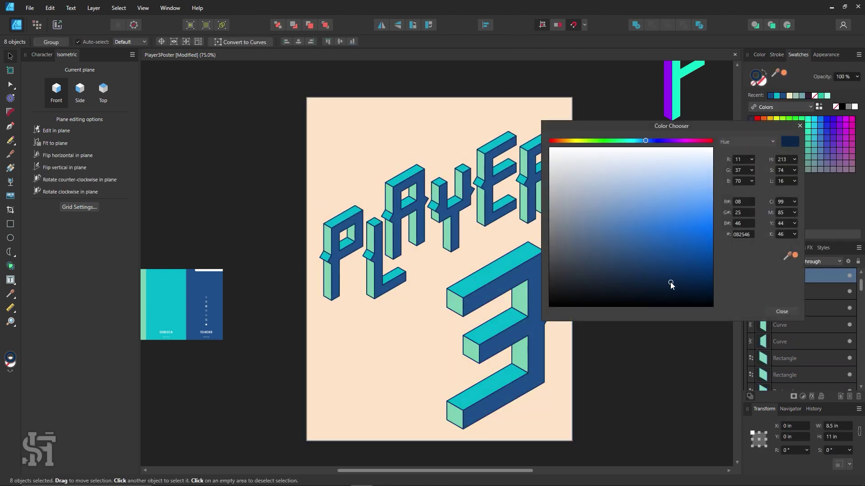
mouse_move(671, 282)
left_mouse_down()
mouse_move(656, 195)
mouse_move(560, 138)
mouse_move(634, 269)
left_mouse_up()
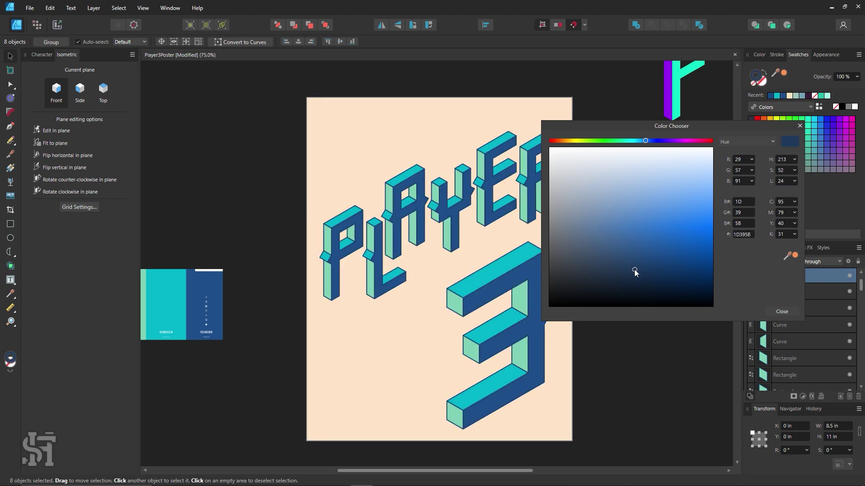
left_click(782, 312)
left_click(653, 312)
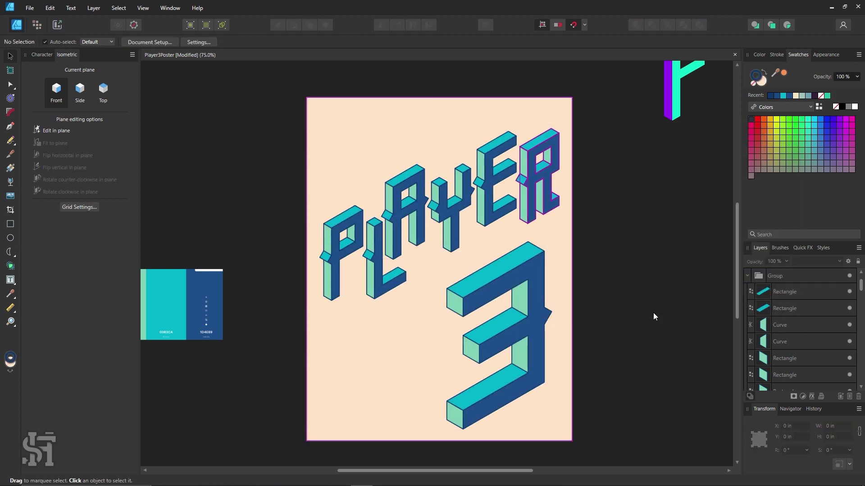
Duplicate PLAYER below and remove the copy's fill, leaving only outlines
left_click(368, 188)
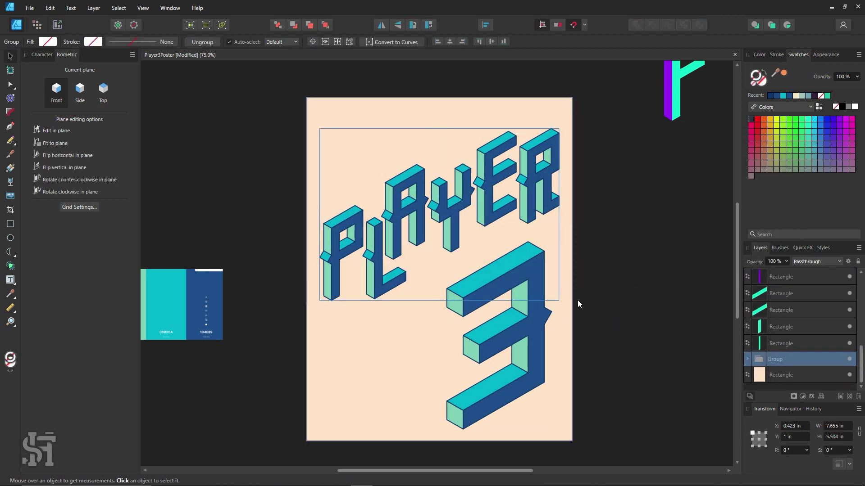
left_click_drag(466, 184, 474, 291)
left_click_drag(538, 284, 704, 270)
left_click(351, 343)
left_click(751, 87)
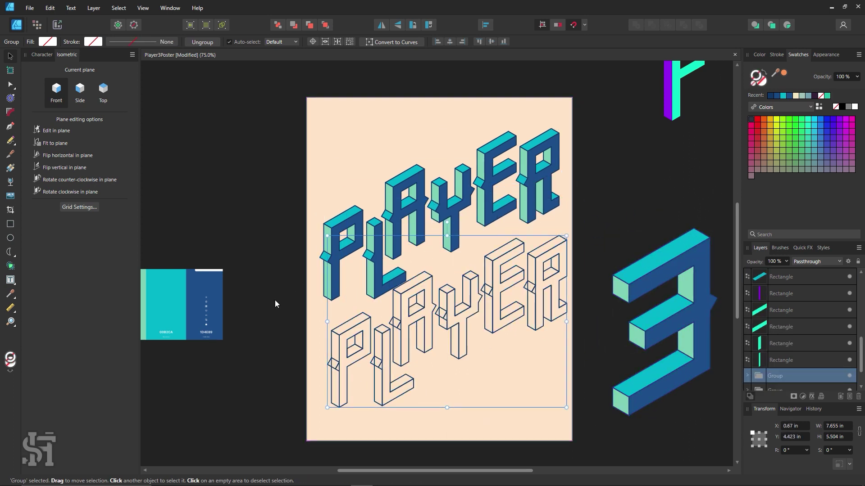
left_click_drag(182, 311, 296, 149)
Give the copy an orange outline sampled from the palette and offset it down-right behind PLAYER
key("i")
left_click(162, 144)
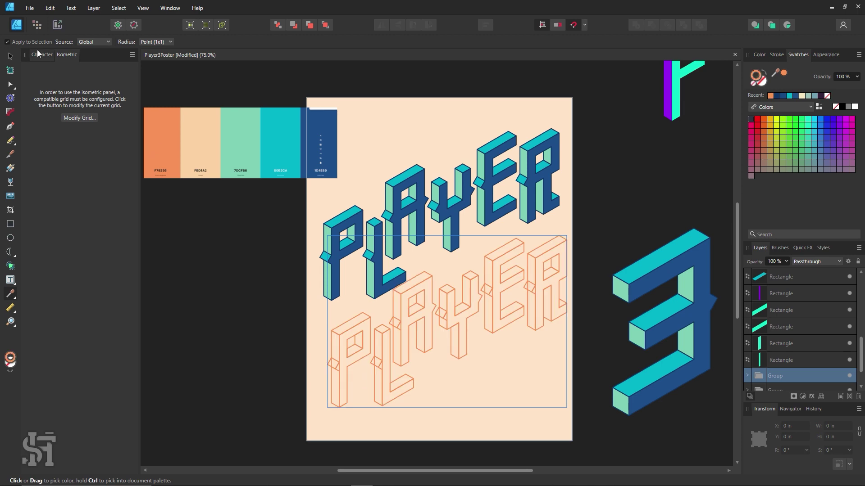
key("v")
left_click(391, 359)
left_click_drag(406, 386, 401, 283)
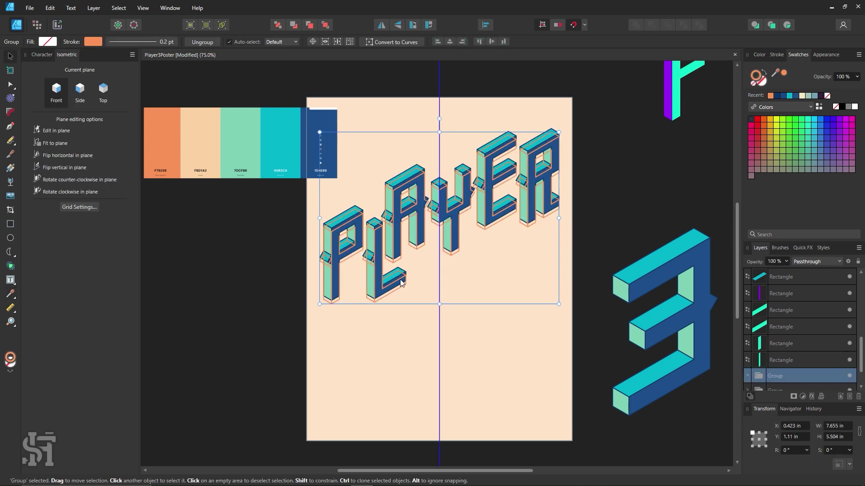
left_click_drag(456, 241, 460, 238)
left_click_drag(402, 162, 412, 178)
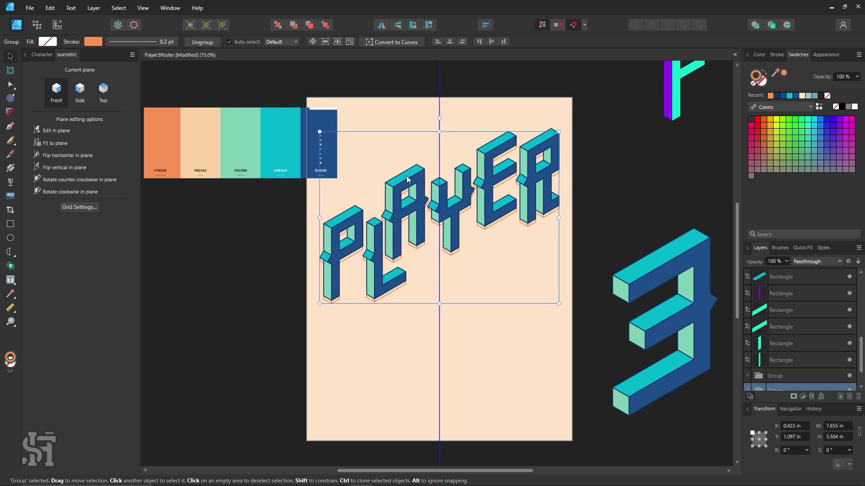
key("z")
left_click(397, 241)
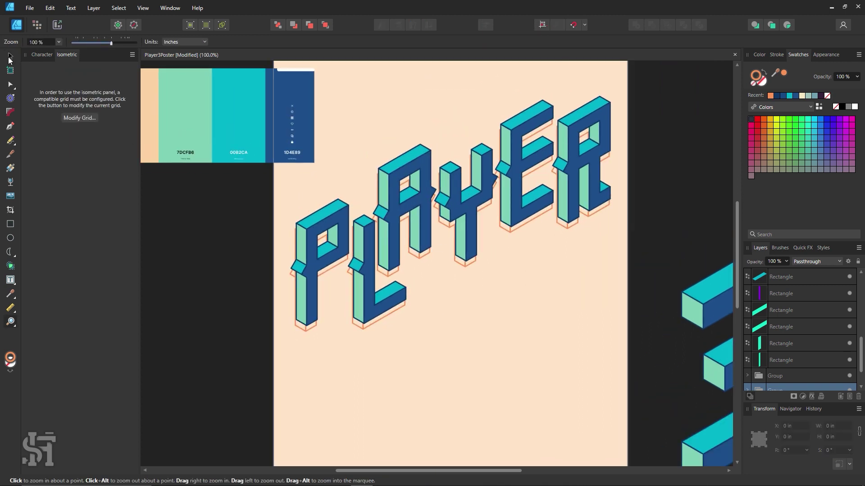
Paste a second PLAYER outline copy, discarding the peach-stroked attempt
left_click(10, 58)
left_click(350, 333)
key("Left")
key("Left")
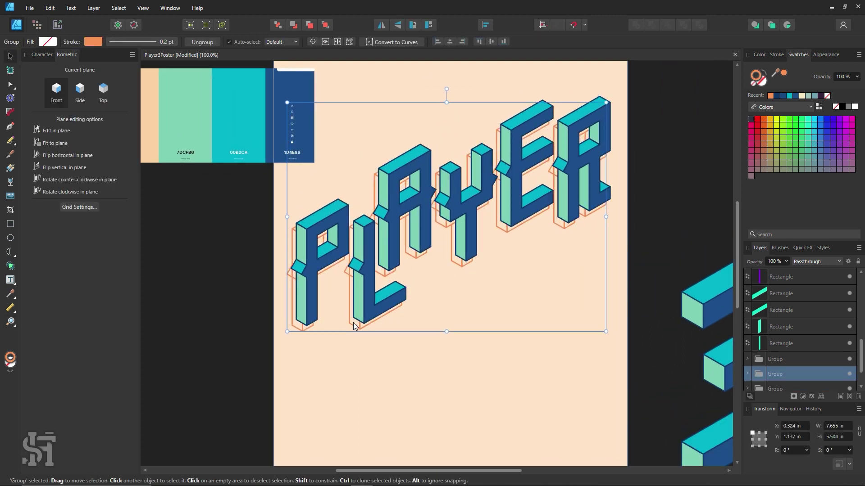
key("ctrl+v")
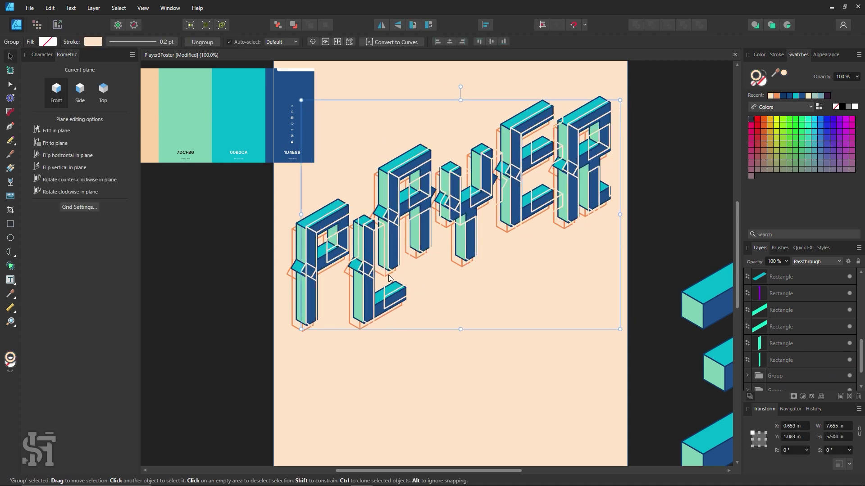
key("ctrl+z")
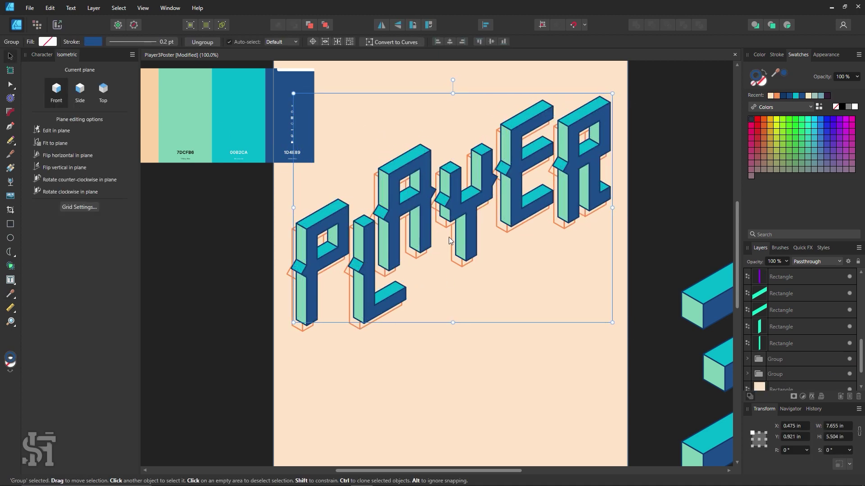
key("ctrl+v")
scroll(446, 289, "up", 2)
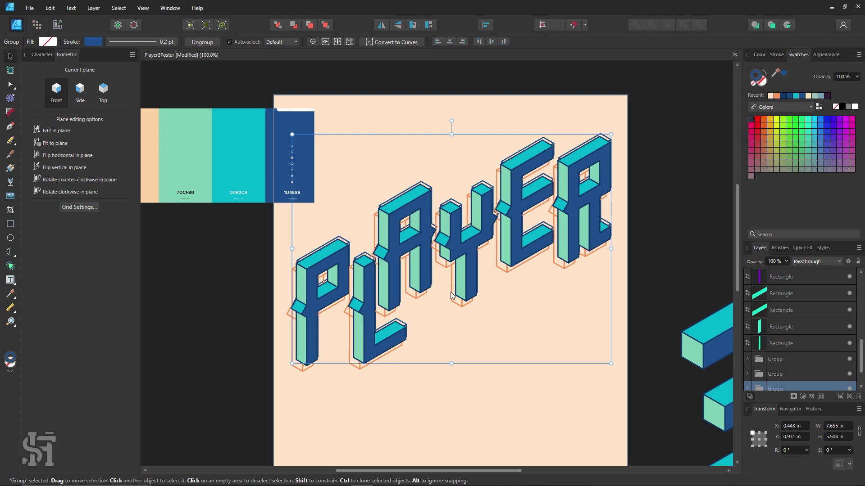
Rotate the colour palette image a quarter turn so it stands upright
left_click(654, 271)
key("z")
left_click(544, 302, "alt")
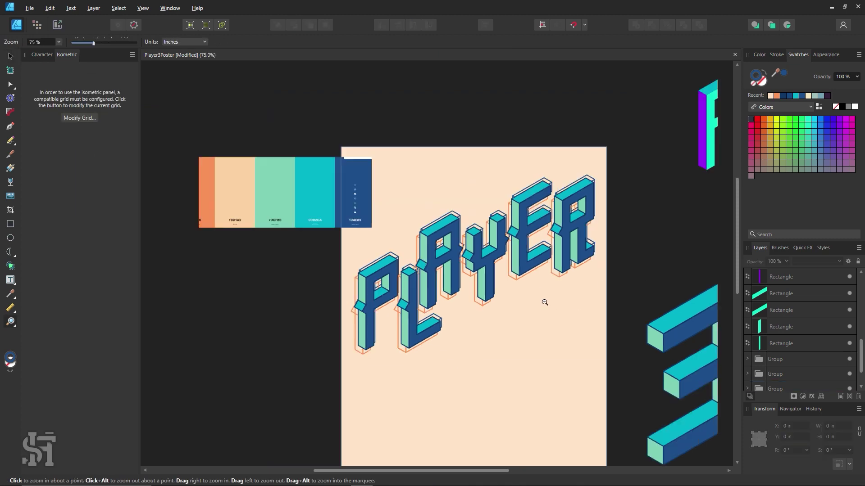
scroll(544, 302, "down", 3)
key("v")
left_click(261, 122)
key("ctrl+[")
Bring a duplicate 3 onto the poster and strip its fill to make an outline 3
scroll(279, 216, "right", 2)
key("ctrl+d")
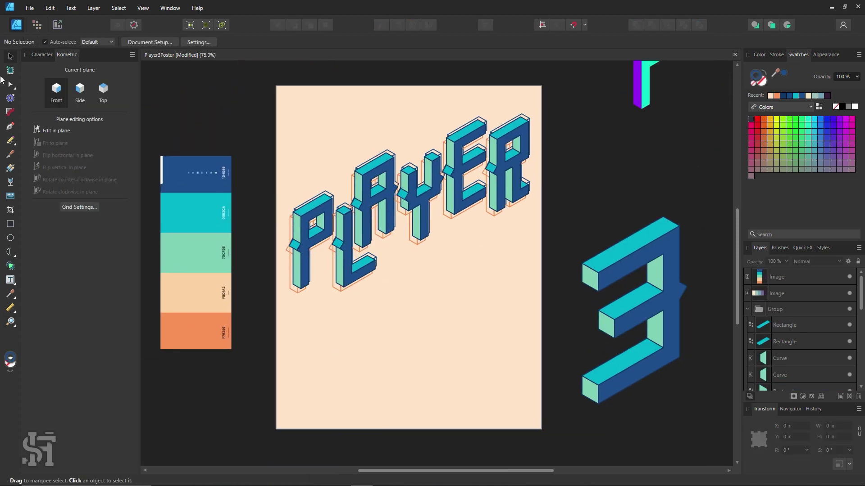
mouse_move(641, 310)
left_mouse_down()
mouse_move(538, 316)
mouse_move(439, 356)
left_mouse_up()
left_click(754, 84)
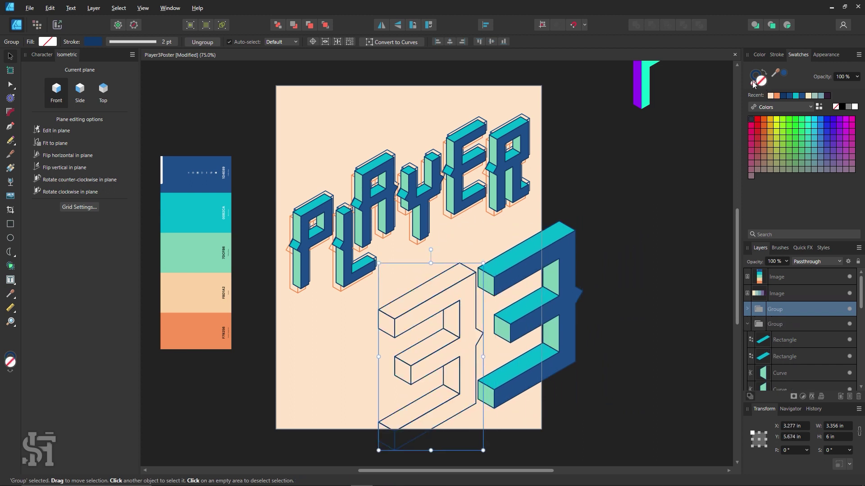
key("ctrl+z")
key("ctrl+shift+z")
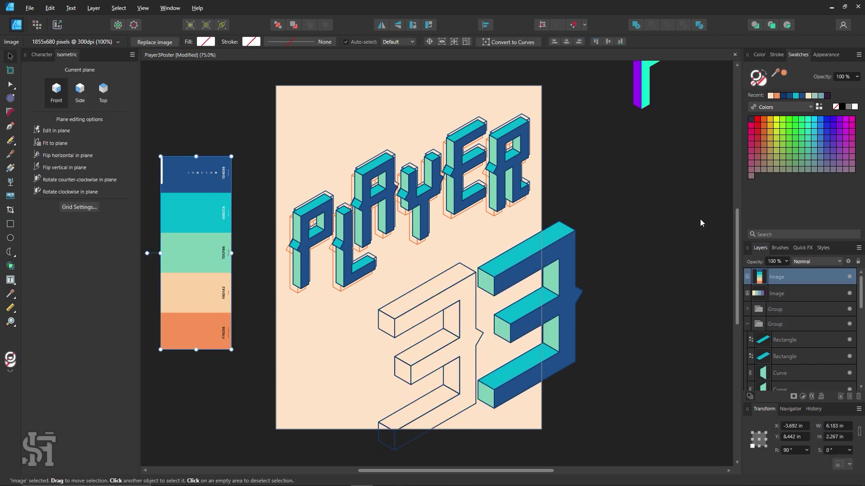
Send the outline 3 behind the solid 3 and align the pair on the poster
left_click(440, 320)
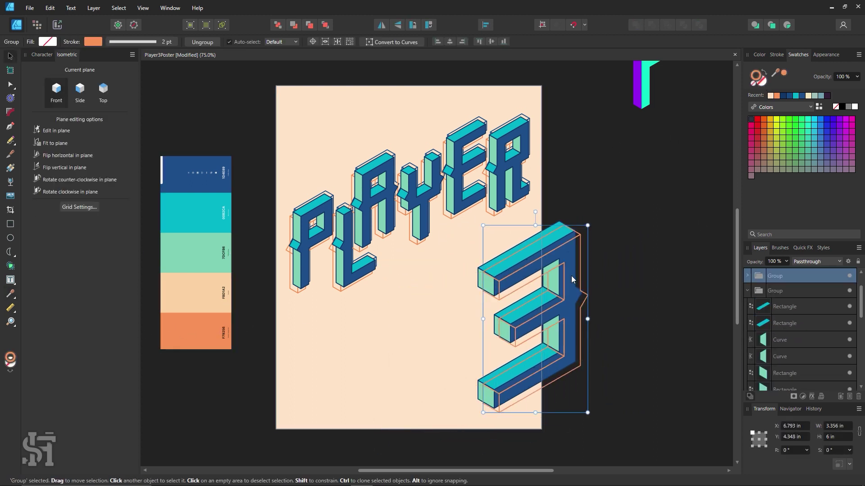
key("ctrl+[")
left_click_drag(560, 275, 560, 285)
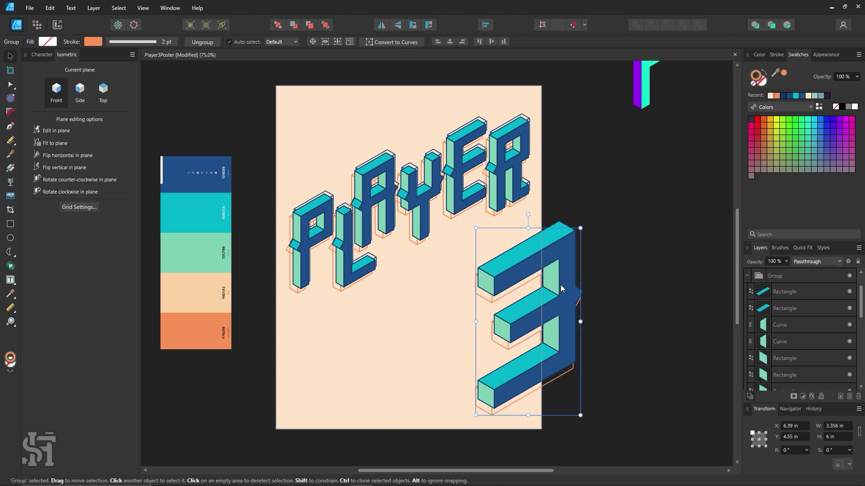
left_click_drag(491, 356, 450, 340)
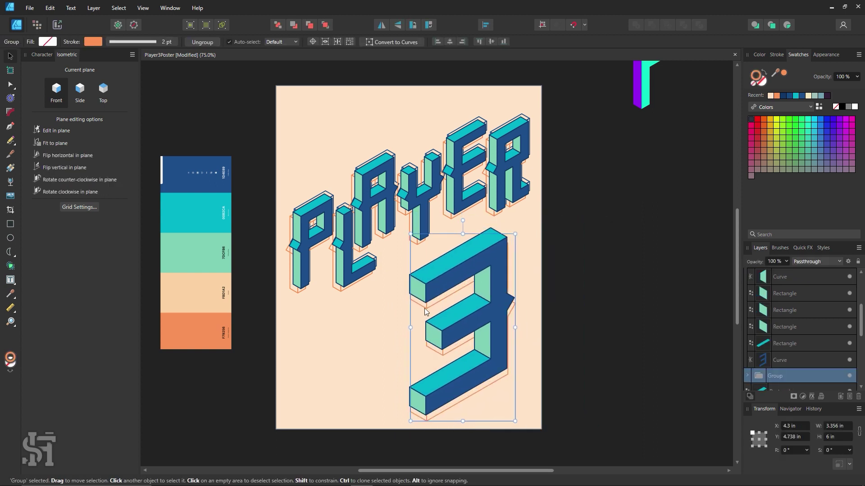
left_click_drag(424, 308, 420, 308)
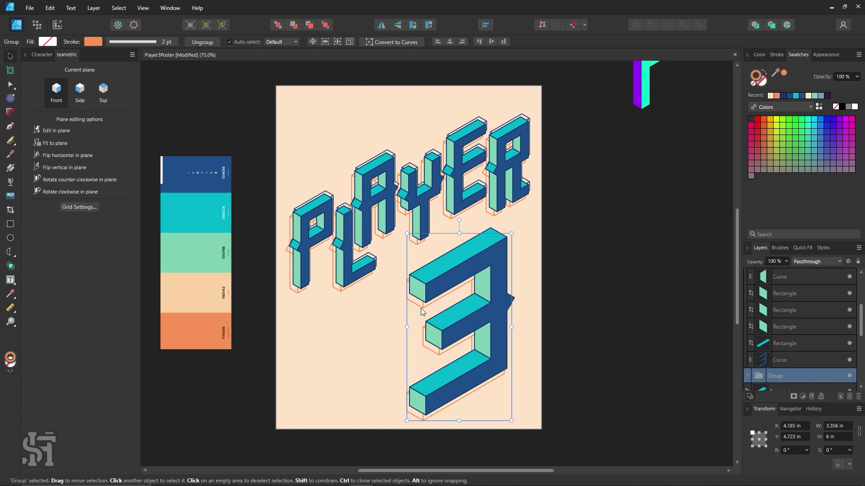
left_click(580, 360)
left_click(398, 305)
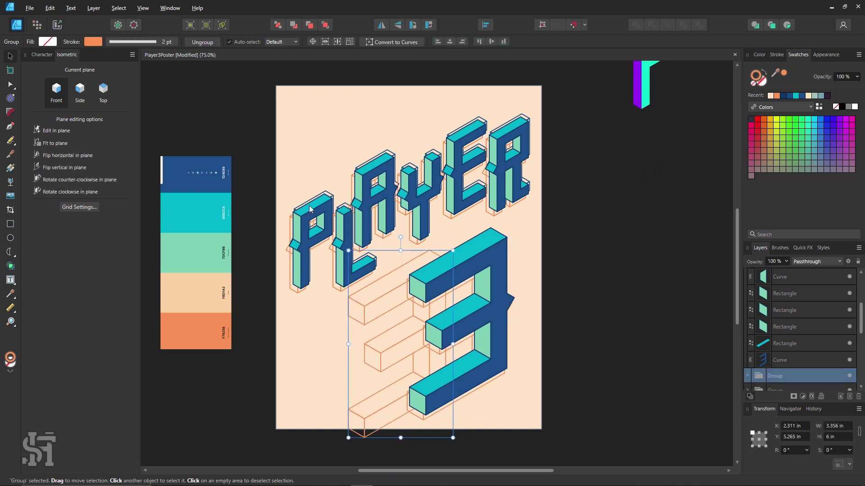
left_click(447, 287)
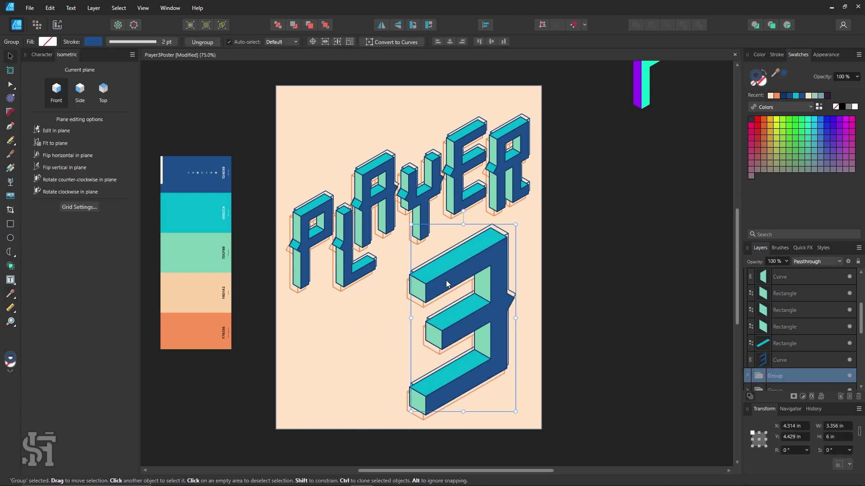
left_click_drag(447, 281, 446, 280)
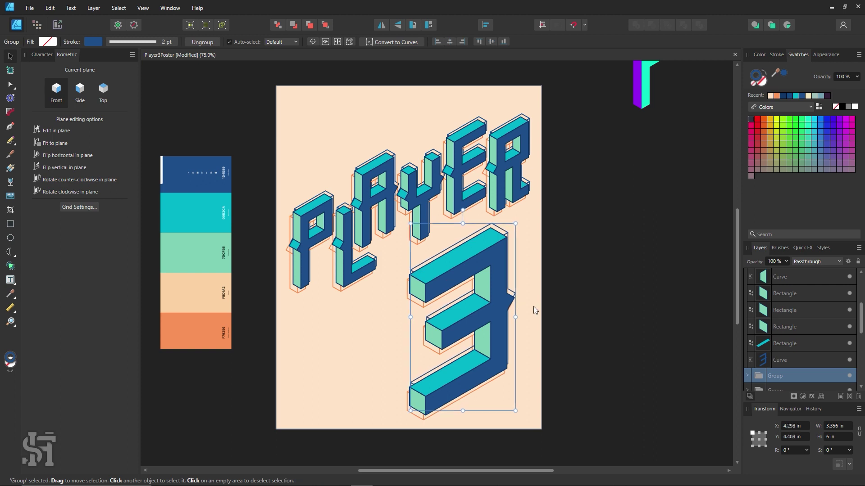
mouse_move(444, 284)
left_mouse_down()
mouse_move(406, 268)
mouse_move(468, 291)
left_mouse_up()
Raise PLAYER slightly, tuck the 3 up beneath it, and bring the palette into view
left_click(359, 222)
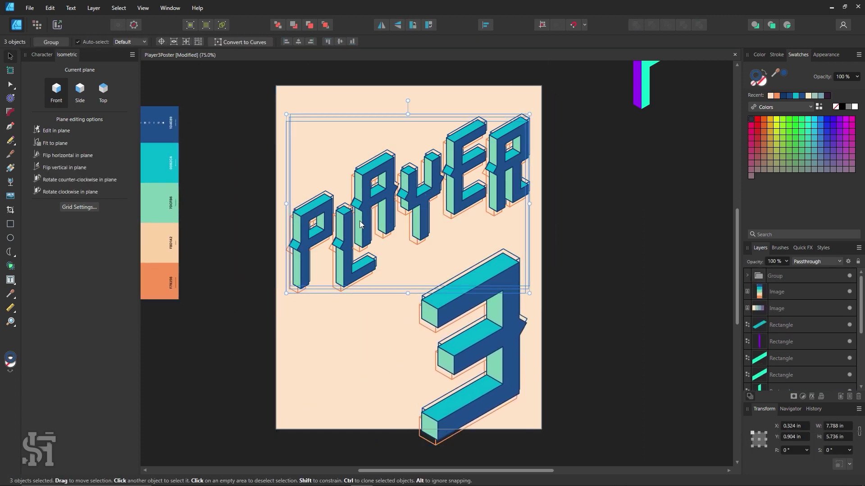
left_click_drag(359, 222, 363, 210)
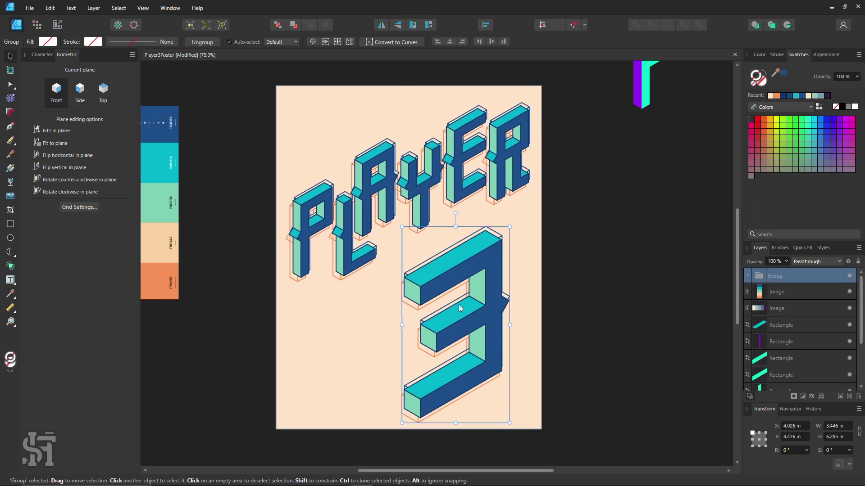
mouse_move(458, 304)
left_mouse_down()
mouse_move(443, 259)
mouse_move(474, 261)
mouse_move(484, 290)
left_mouse_up()
left_click(776, 276)
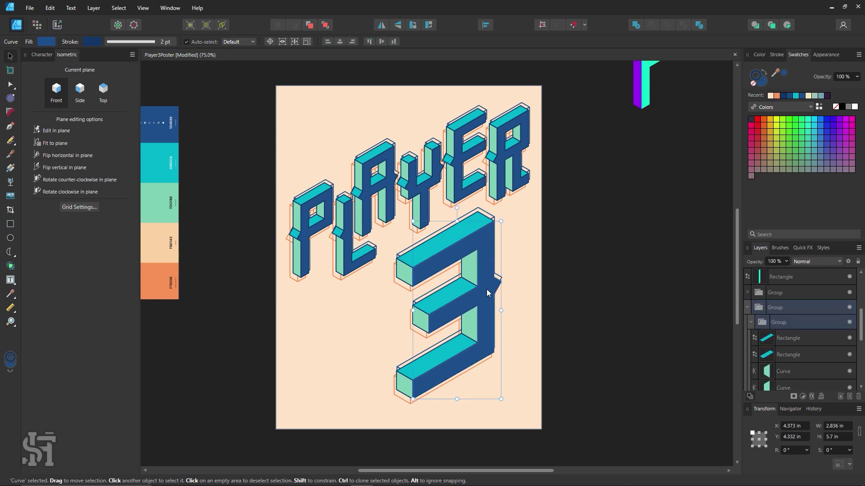
left_click_drag(144, 227, 202, 278)
Fill the 3's back face with orange sampled from the palette and nudge the group
left_click(482, 297)
key("i")
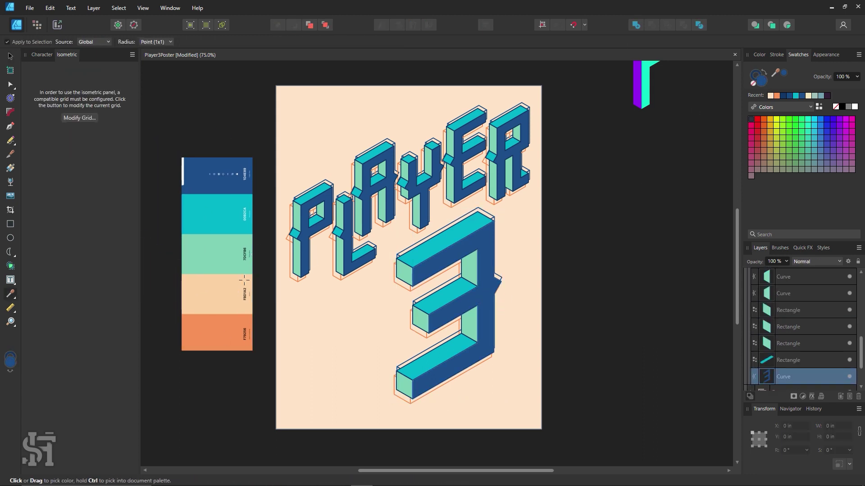
left_click(212, 333)
left_click(10, 56)
left_click_drag(474, 263, 485, 273)
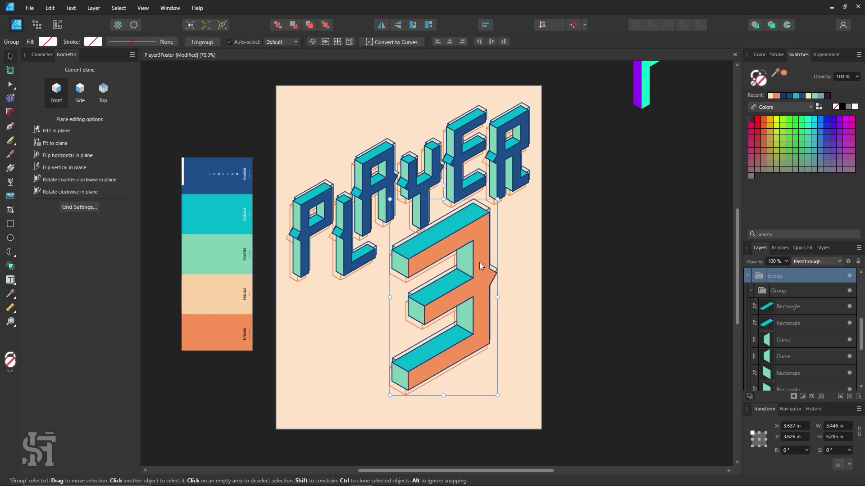
Recolour the 3's back face with cyan sampled from the palette
double_click(485, 269)
key("i")
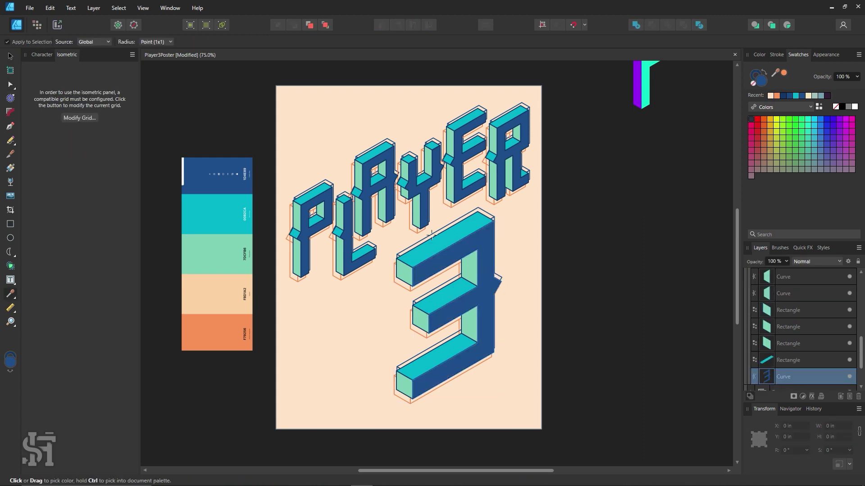
left_click(422, 234)
key("v")
Give the 3's top faces a lighter mint colour
left_click(443, 321)
key("v")
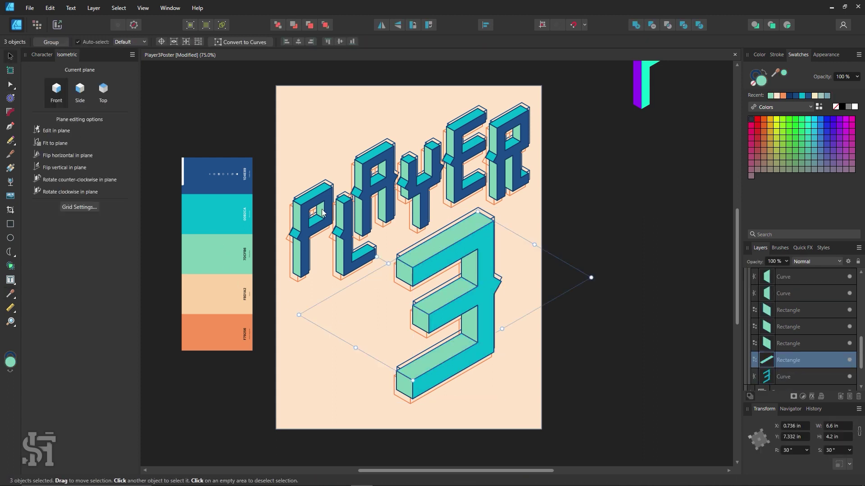
left_click(405, 273)
left_click(424, 318, "shift")
left_click(403, 382, "shift")
key("i")
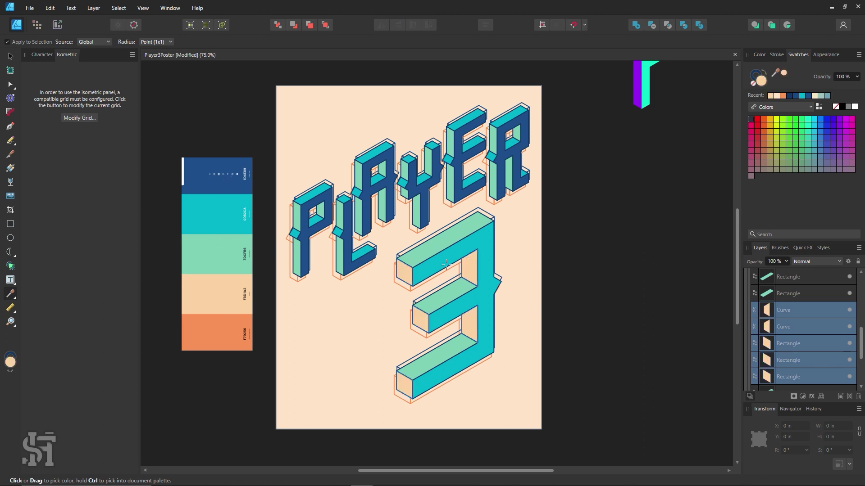
double_click(764, 82)
left_click(622, 183)
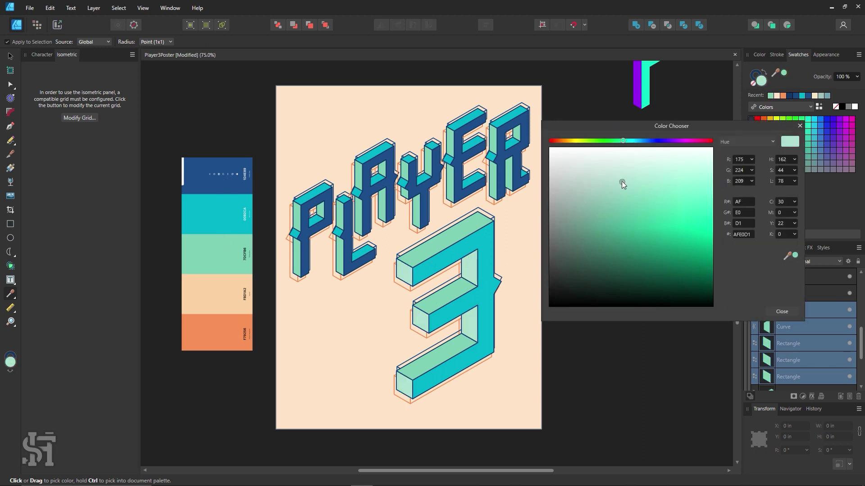
left_click(769, 312)
Move the 3 group up and left beneath PLAYER and deselect
key("v")
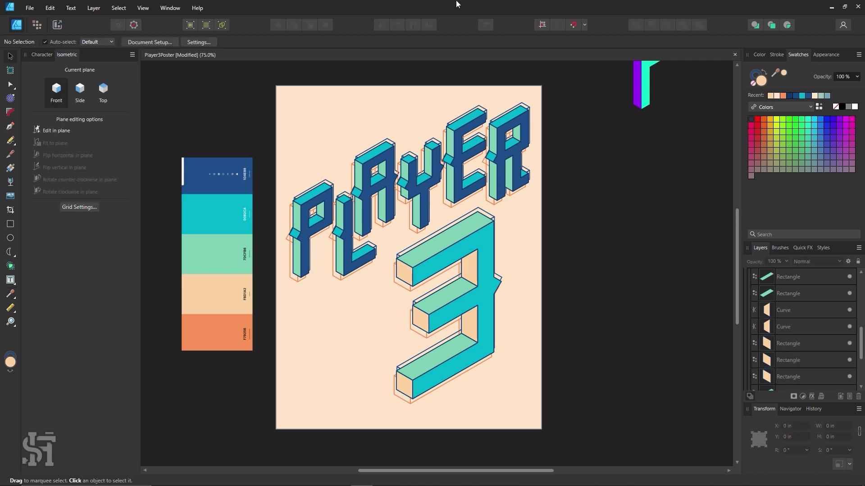
left_click(484, 305)
left_click_drag(484, 306, 468, 288)
left_click(590, 311)
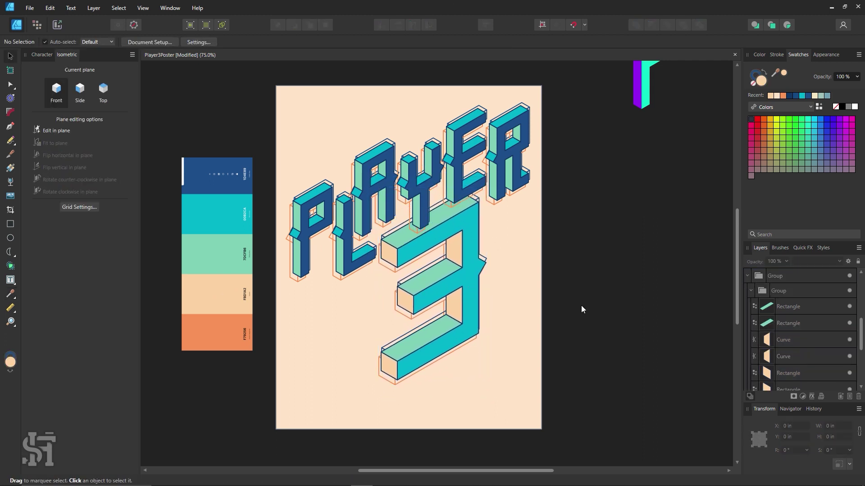
Nudge the PLAYER 3 artwork up slightly and select the inner letter group
left_click(476, 303)
left_click(561, 342)
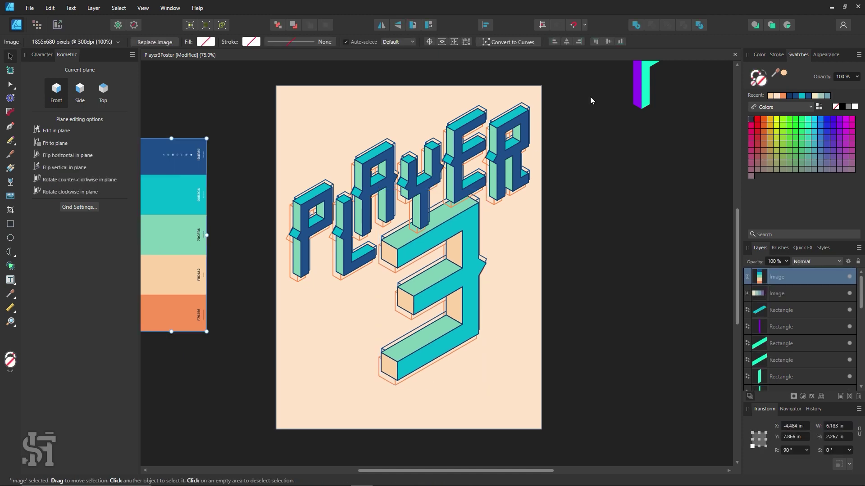
left_click(480, 288)
left_click_drag(480, 288, 480, 281)
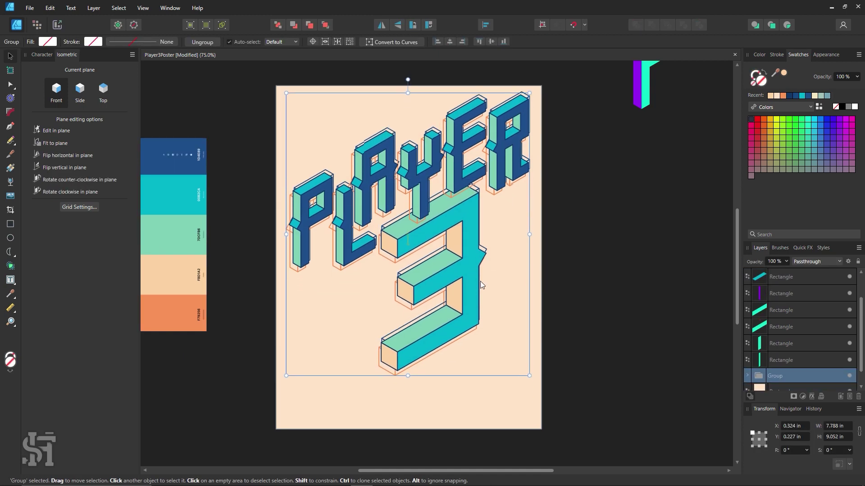
key("ctrl+z")
left_click_drag(400, 188, 450, 188)
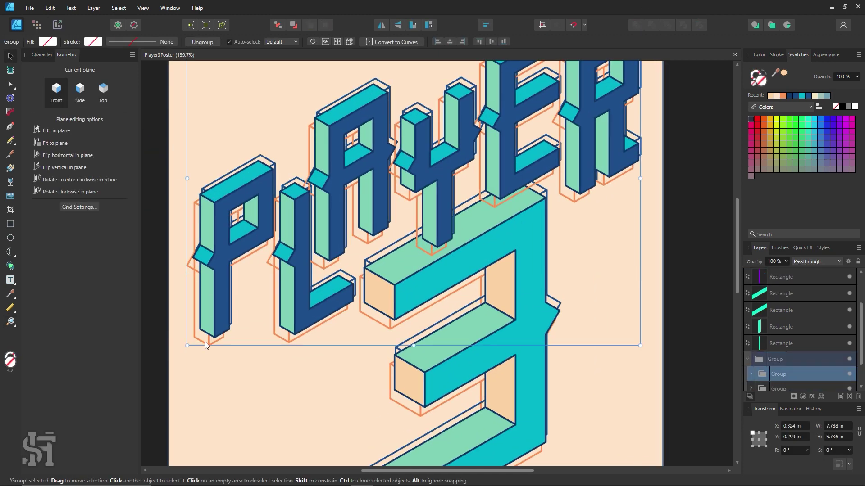
Adjust the artwork's size and placement higher on the poster
key("z")
left_click(508, 316, "alt")
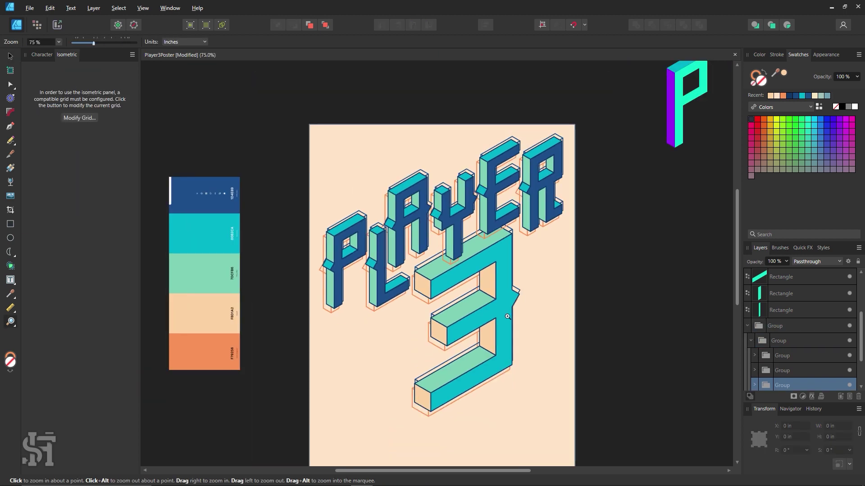
key("v")
left_click(422, 241)
left_click(421, 236)
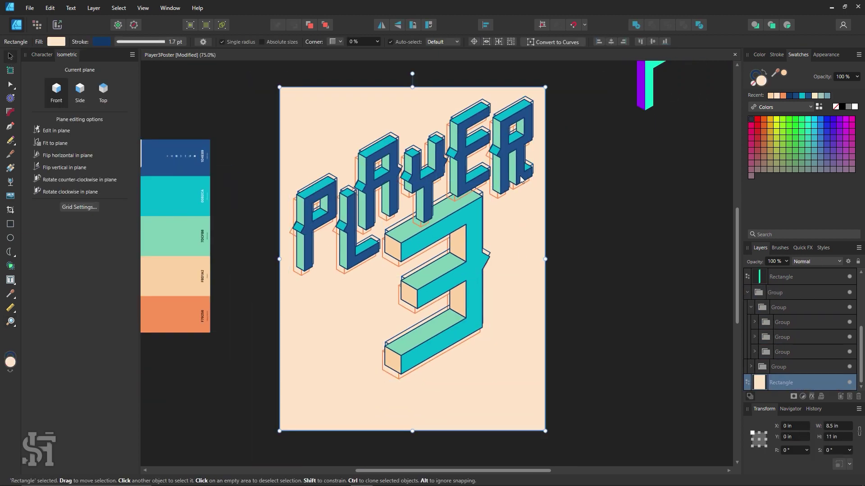
left_click_drag(534, 96, 520, 147)
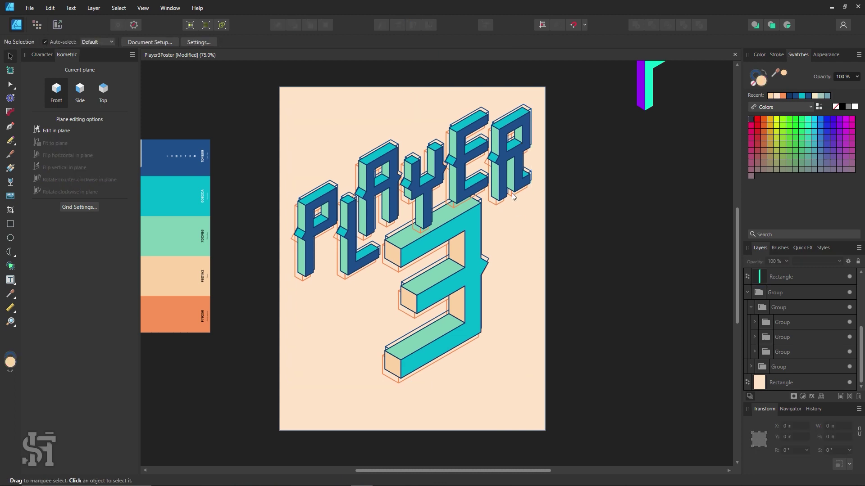
left_click(579, 230)
Shift the letter outline group right and down behind PLAYER
key("z")
left_click(451, 245)
scroll(298, 175, "down", 1)
key("v")
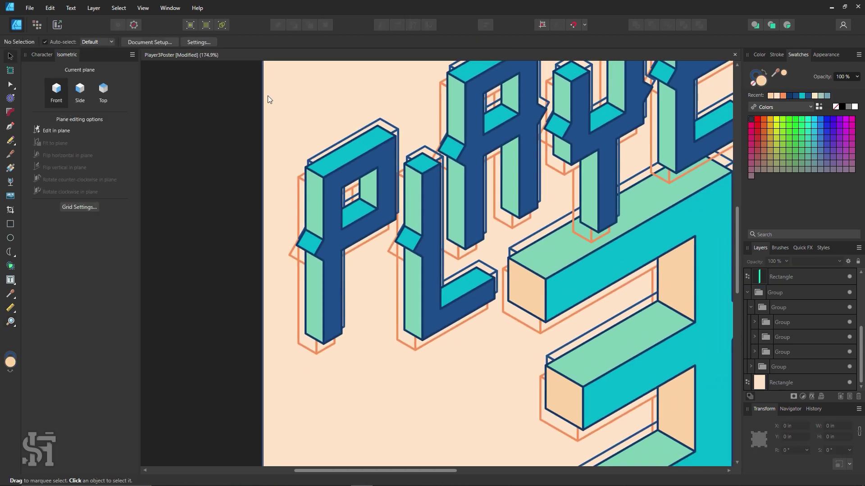
left_click(394, 127)
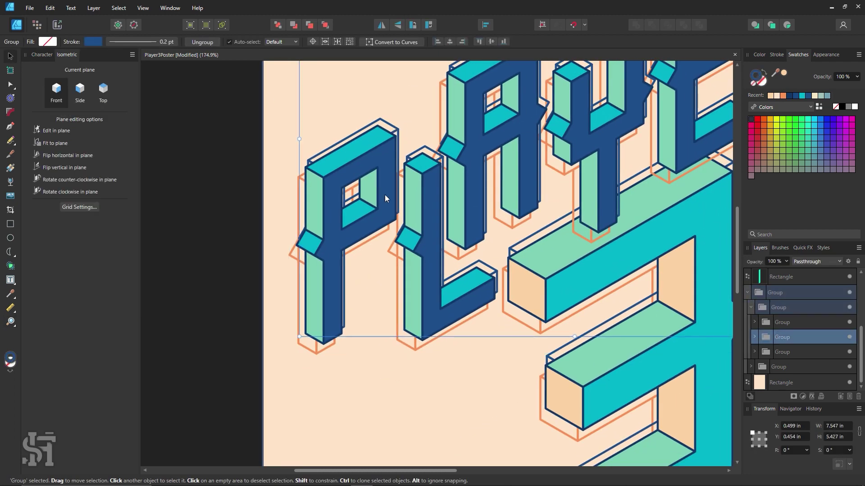
left_click_drag(371, 162, 398, 151)
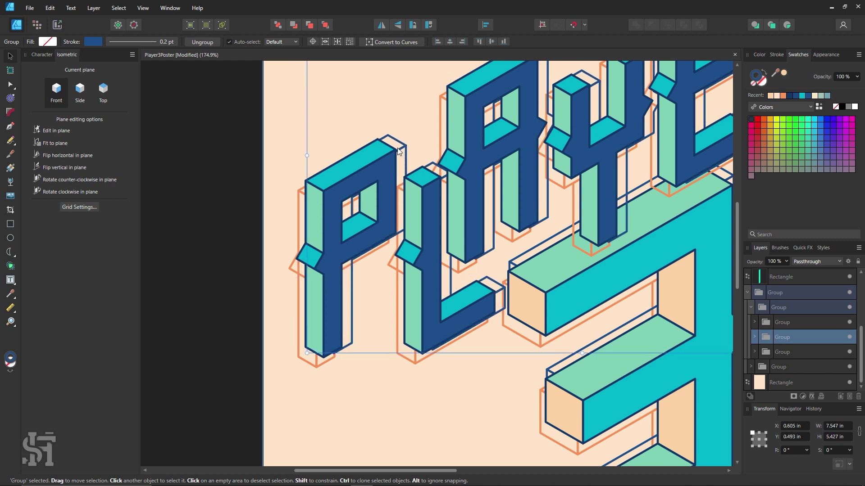
Check the PLAYER and extruded 3 groups' placement across the whole poster, then deselect
key("h")
key("ctrl+1")
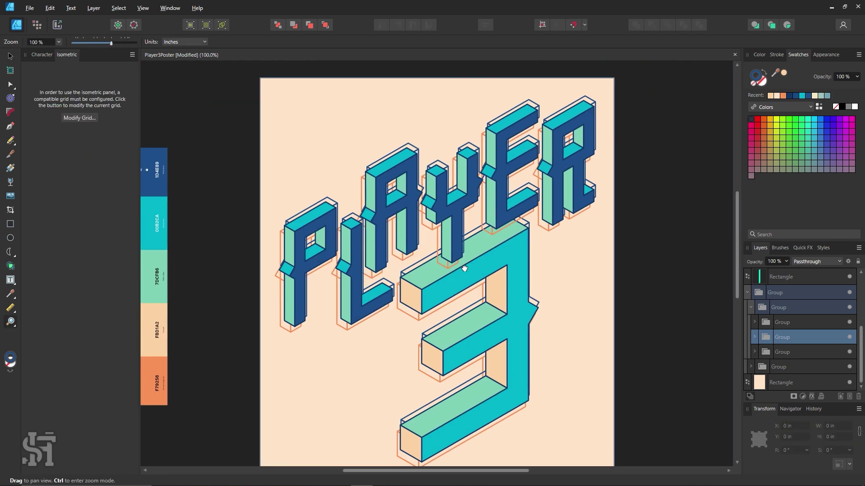
left_click_drag(464, 269, 472, 241)
key("v")
left_click(342, 171)
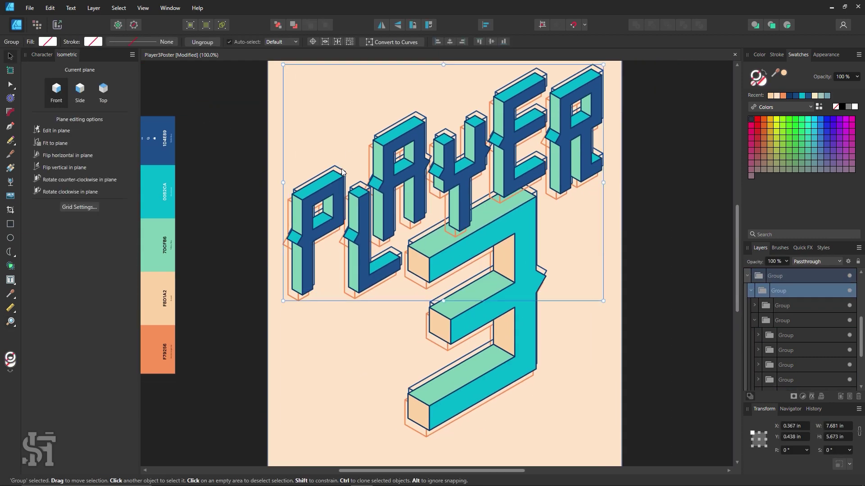
double_click(342, 172)
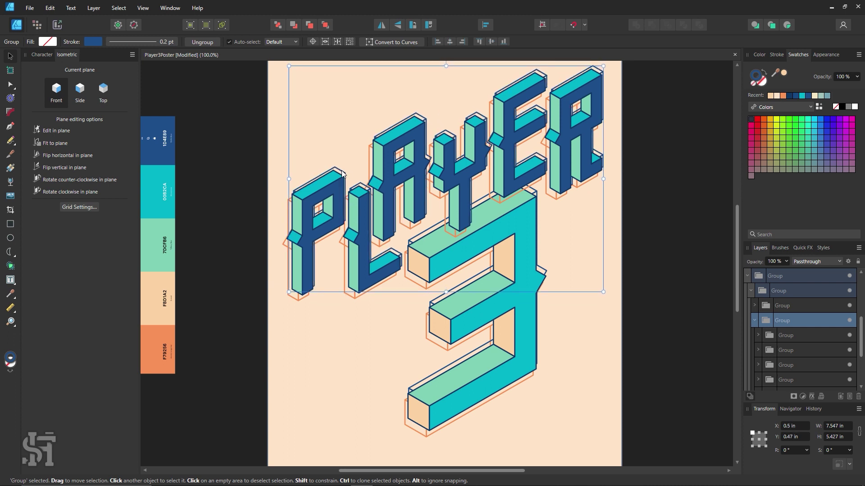
left_click(638, 297)
scroll(638, 296, "down", 1)
left_click(524, 275)
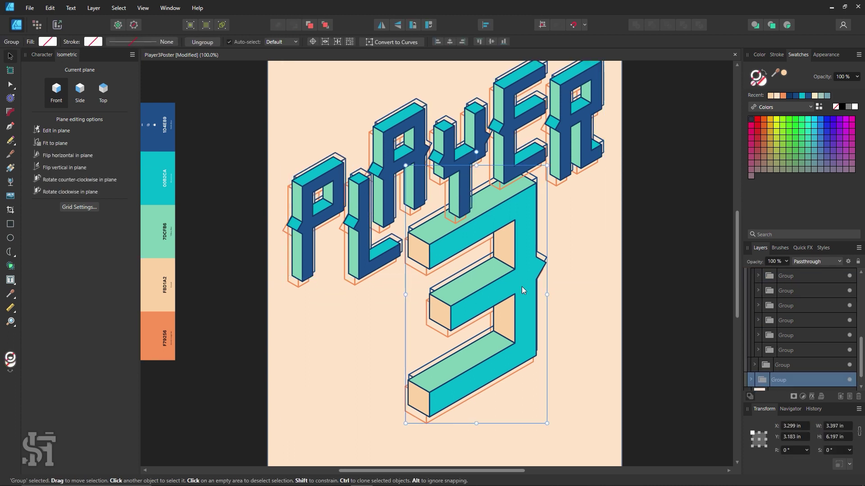
left_click(628, 299)
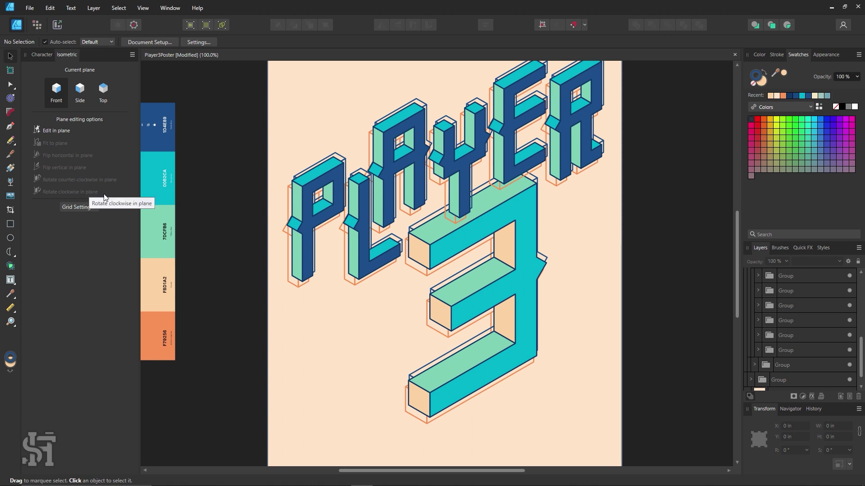
Draw an isometric text frame below PLAYER and type HAS ENTERED THE GAME
left_click(10, 280)
left_click(56, 130)
scroll(290, 272, "down", 5)
left_click_drag(281, 235, 397, 370)
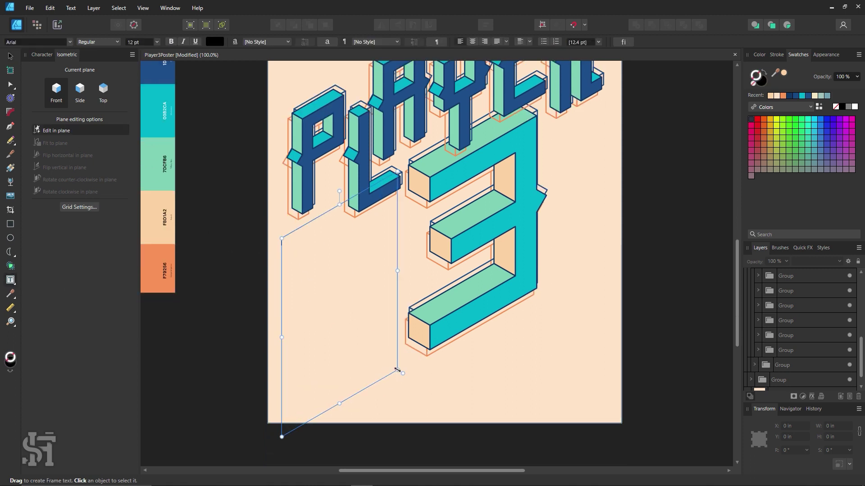
type("HAS ENTERED")
Set the text to 48 pt in the Arctic font
left_click(157, 42)
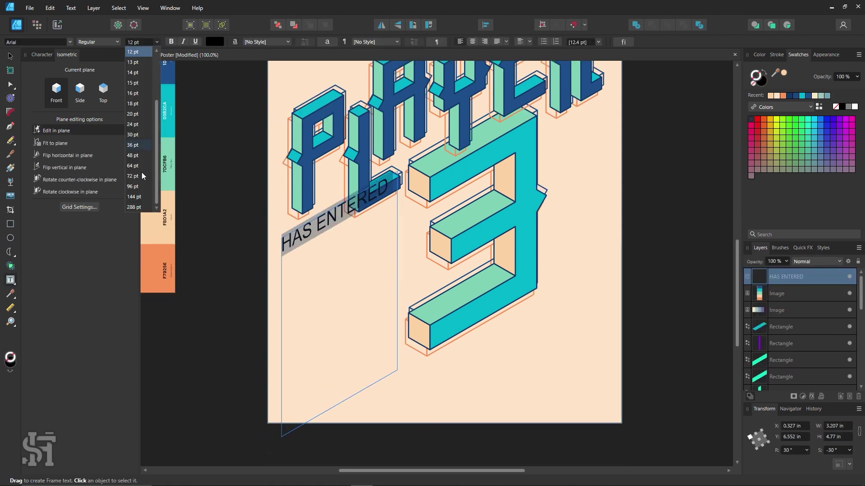
left_click(138, 124)
left_click(36, 42)
left_click(99, 163)
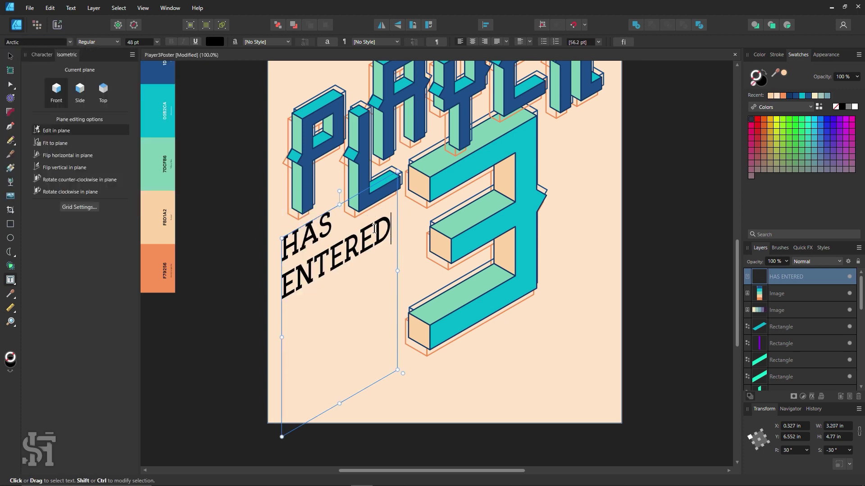
scroll(374, 228, "up", 3)
key("Escape")
Colour the text dark blue, sampled from the artwork with the Color Picker
key("i")
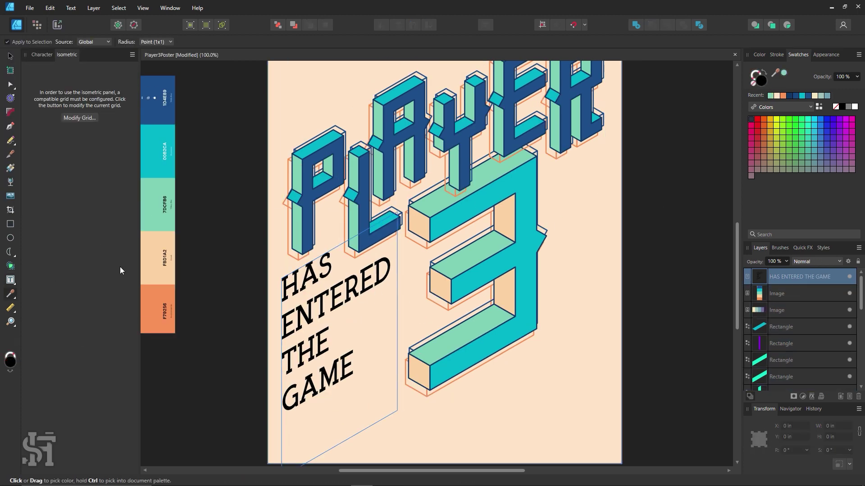
left_click(300, 198)
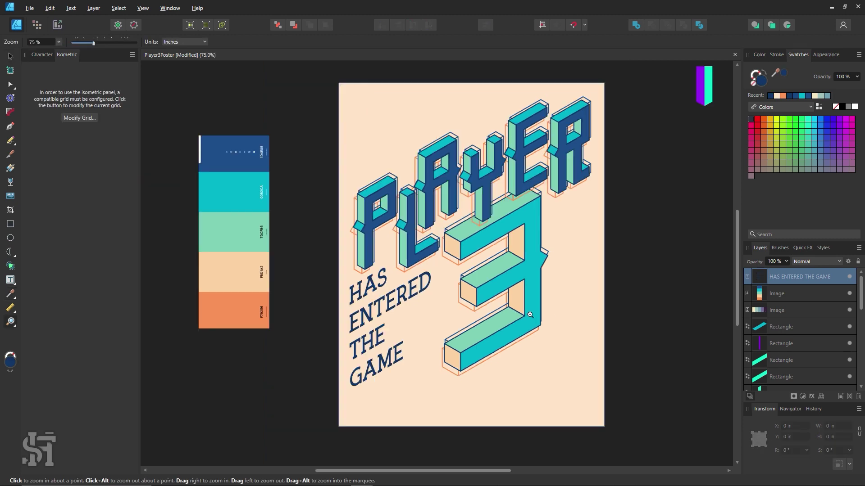
scroll(342, 261, "down", 1)
Change the HAS ENTERED THE GAME font to Bebas
key("v")
mouse_move(344, 301)
left_mouse_down()
mouse_move(406, 350)
mouse_move(358, 305)
left_mouse_up()
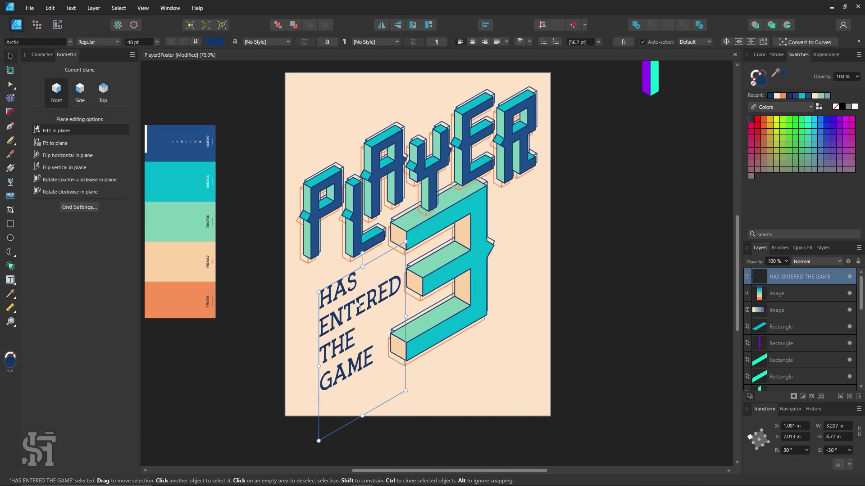
left_click(70, 42)
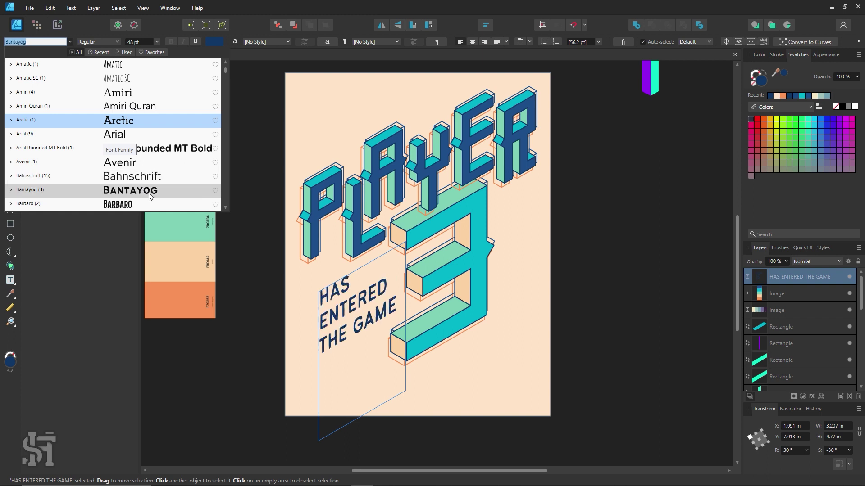
scroll(150, 196, "down", 3)
left_click(113, 114)
Narrow the text frame into a tall column and set the size to 64 pt
left_click_drag(318, 441, 311, 372)
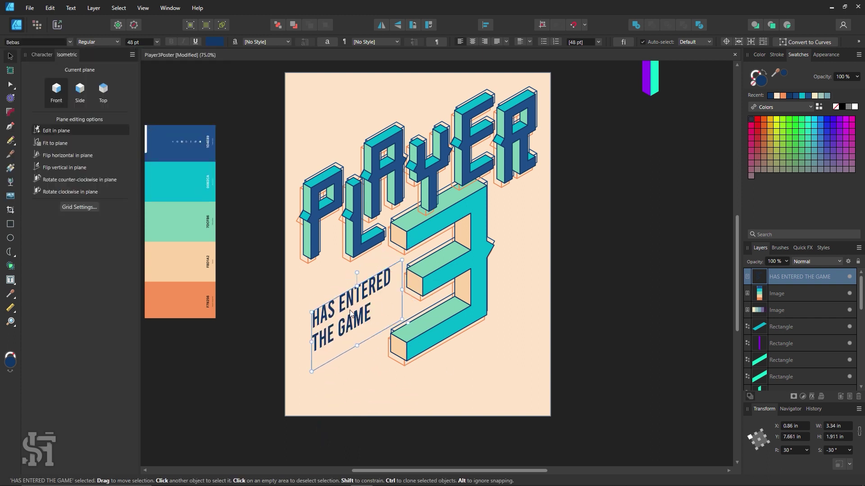
left_click_drag(402, 323, 382, 315)
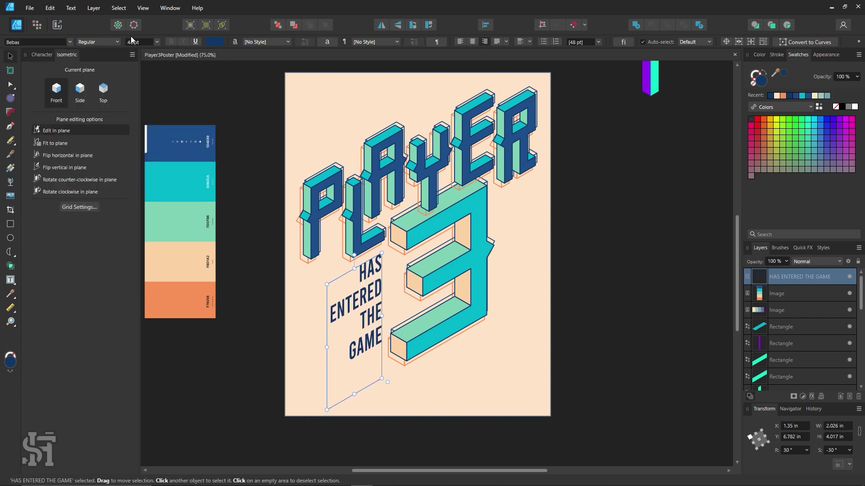
left_click(156, 42)
left_click(138, 177)
Show the Character panel through the View menu's panel list
left_click(295, 371)
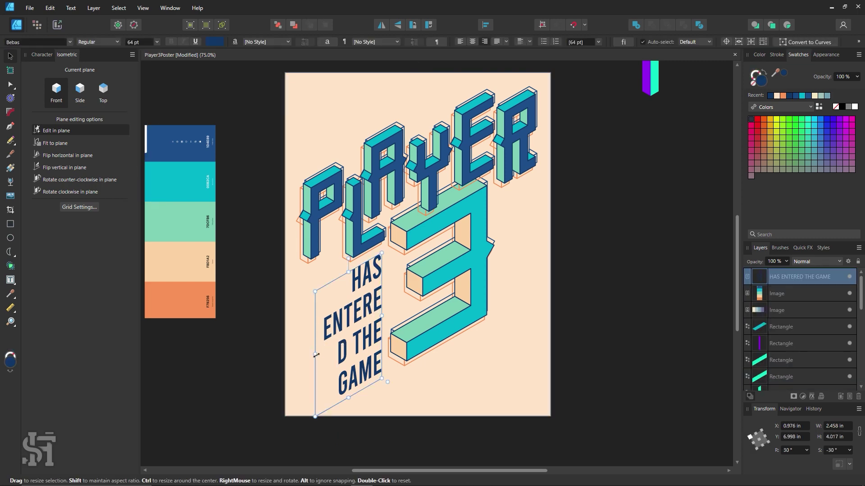
left_click(375, 337)
left_click(143, 8)
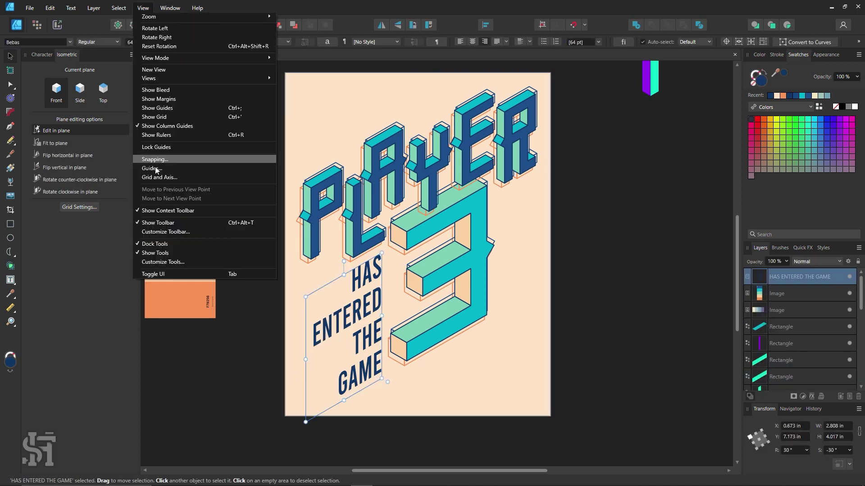
left_click(170, 7)
left_click(736, 95)
left_click(730, 142)
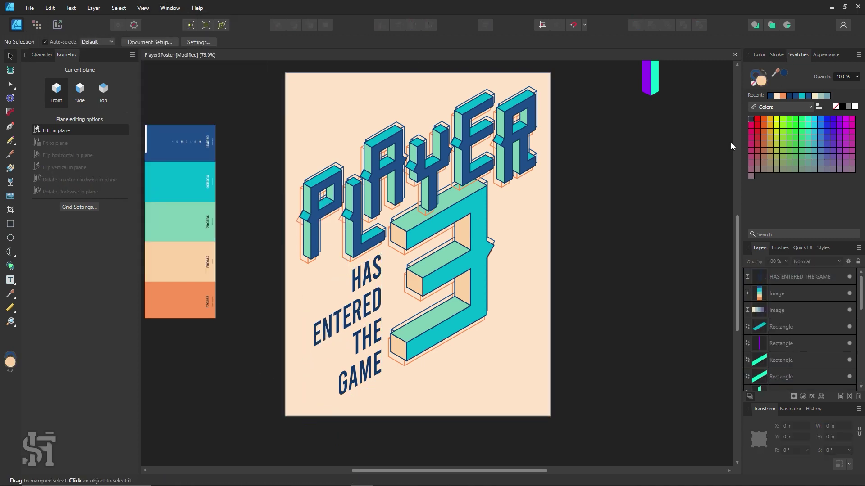
left_click(170, 8)
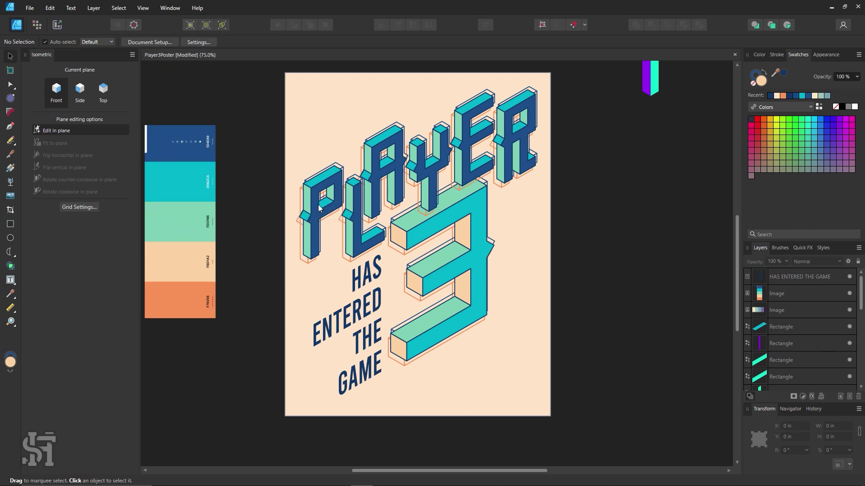
left_click(170, 8)
left_click(288, 200)
Check the text's line spacing in the Character panel and move the text slightly lower
left_click(357, 316)
left_click(68, 186)
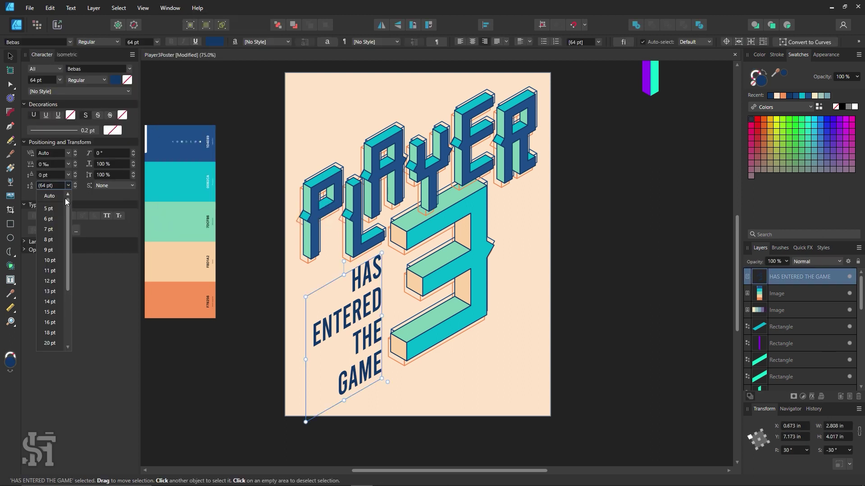
left_click(331, 419)
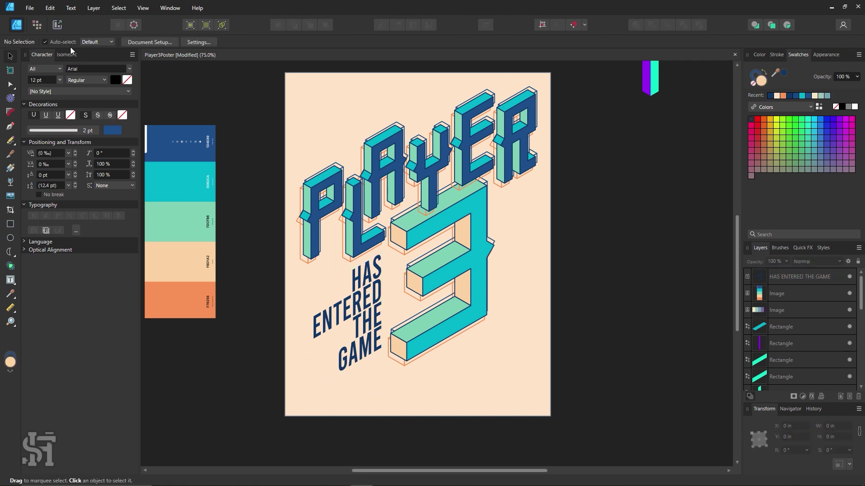
left_click_drag(354, 310, 356, 334)
Move the text to the right of the 3 and shift the 3 left and down
key("ctrl+d")
scroll(359, 225, "up", 1)
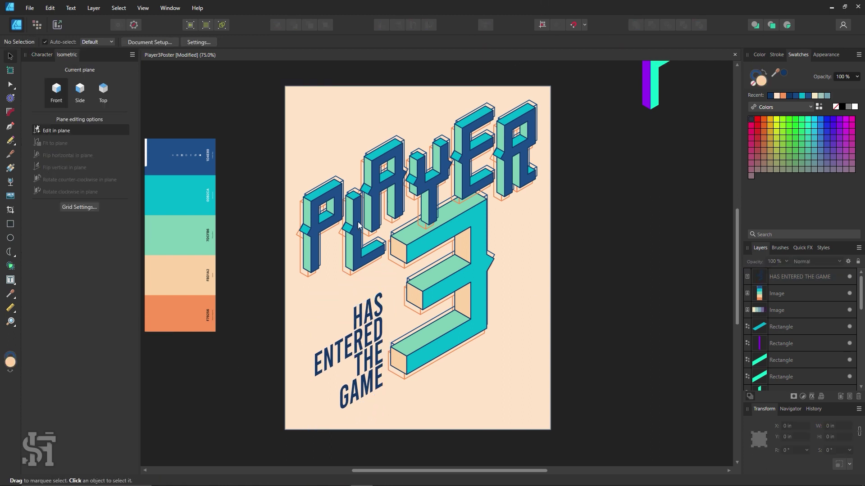
left_click(366, 364)
left_click_drag(367, 365, 356, 366)
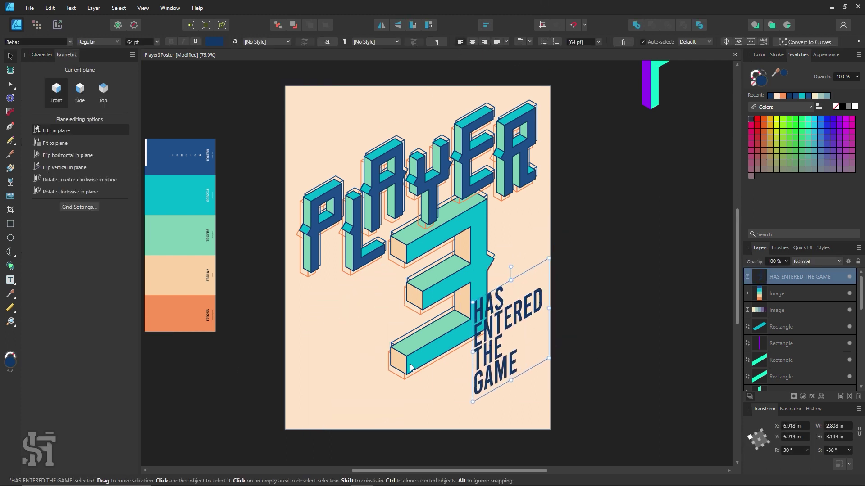
left_click(560, 353)
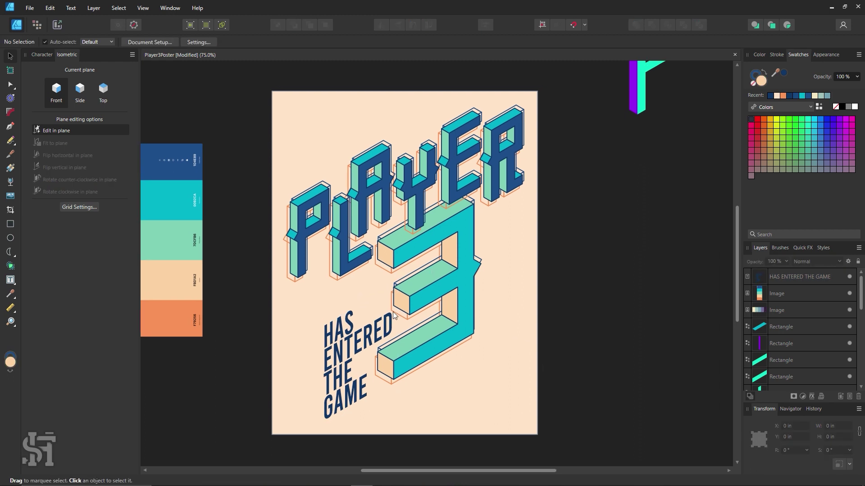
left_click_drag(393, 315, 555, 303)
mouse_move(411, 284)
left_mouse_down()
mouse_move(417, 295)
mouse_move(368, 330)
mouse_move(402, 309)
mouse_move(364, 327)
left_mouse_up()
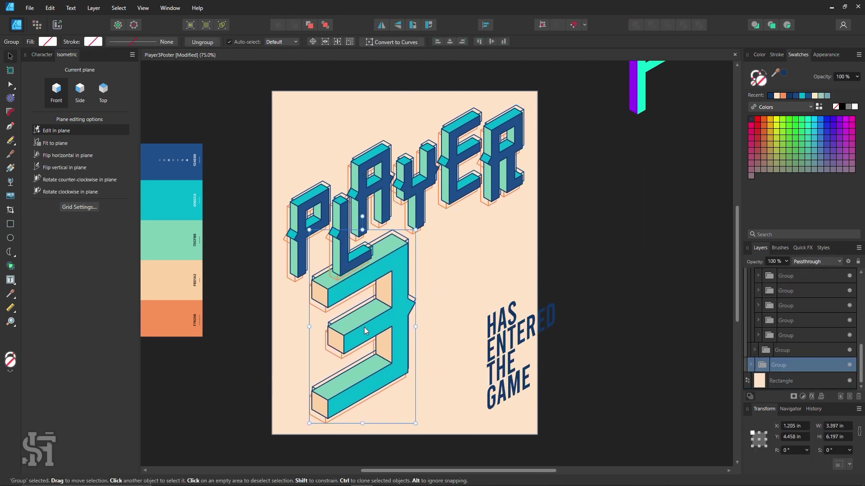
left_click_drag(511, 349, 441, 304)
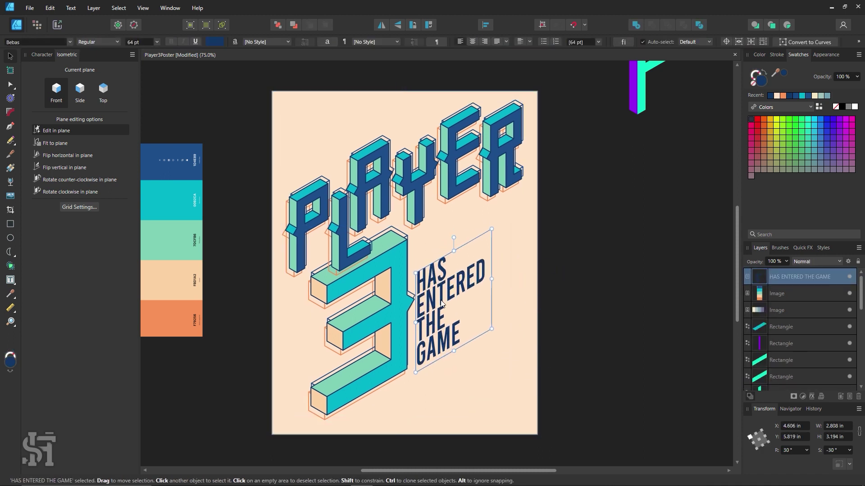
Enlarge the text to 79.7 pt, nudge the 3 up-left, and fill the background teal
left_click_drag(491, 229, 511, 196)
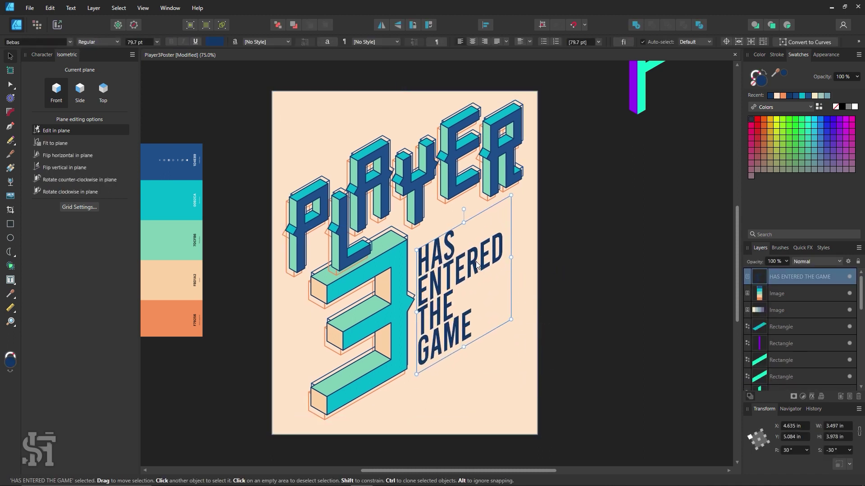
left_click(549, 306)
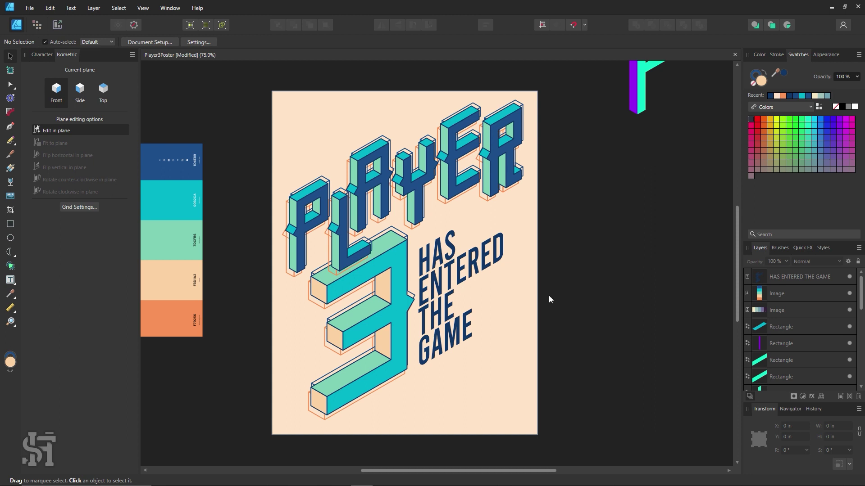
left_click(408, 324)
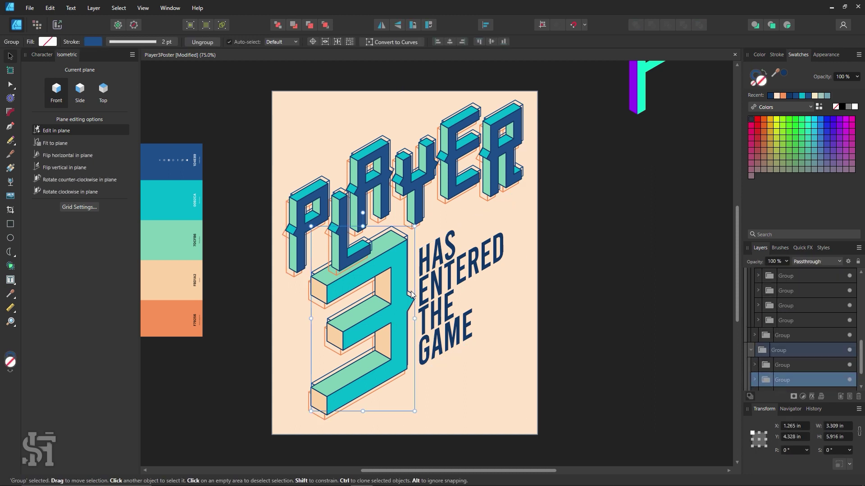
left_click_drag(413, 294, 411, 292)
left_click(623, 308)
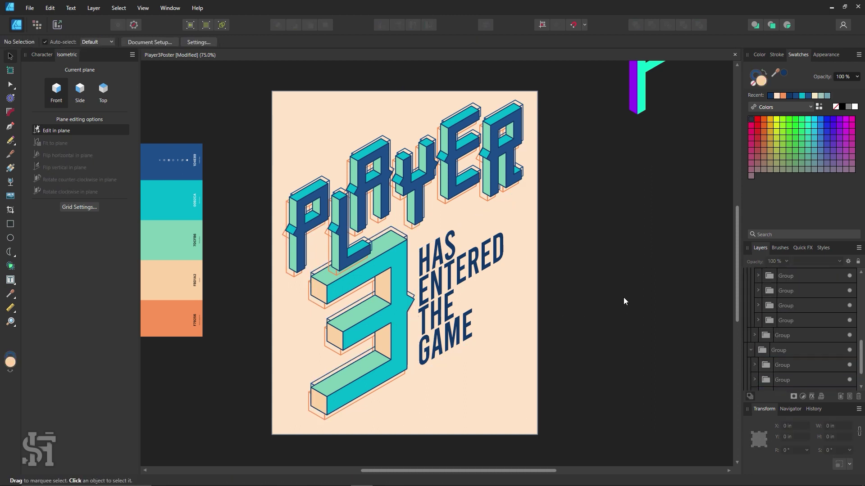
left_click(511, 213)
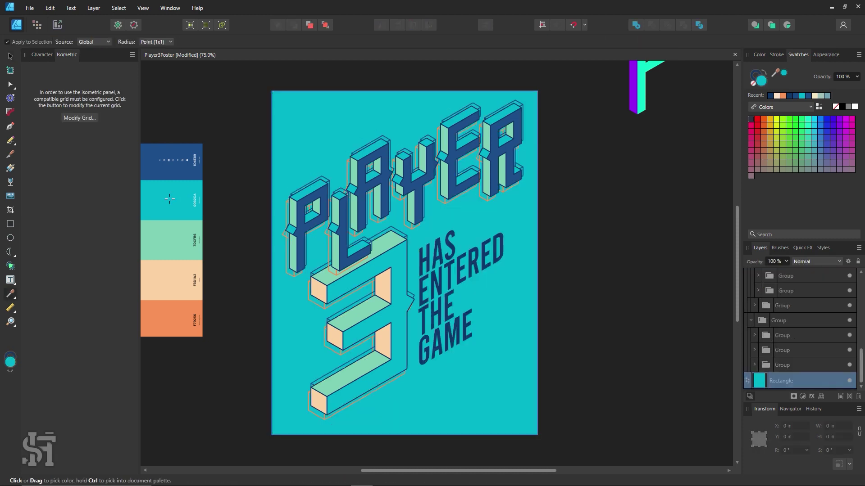
Set the background rectangle's fill to dark navy #07121F with the Color Picker
double_click(761, 80)
left_click(751, 80)
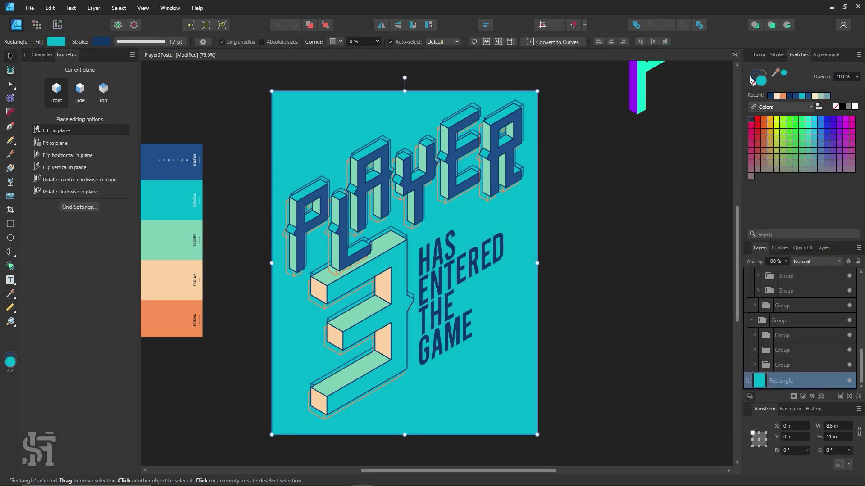
double_click(761, 81)
left_click_drag(638, 262, 584, 306)
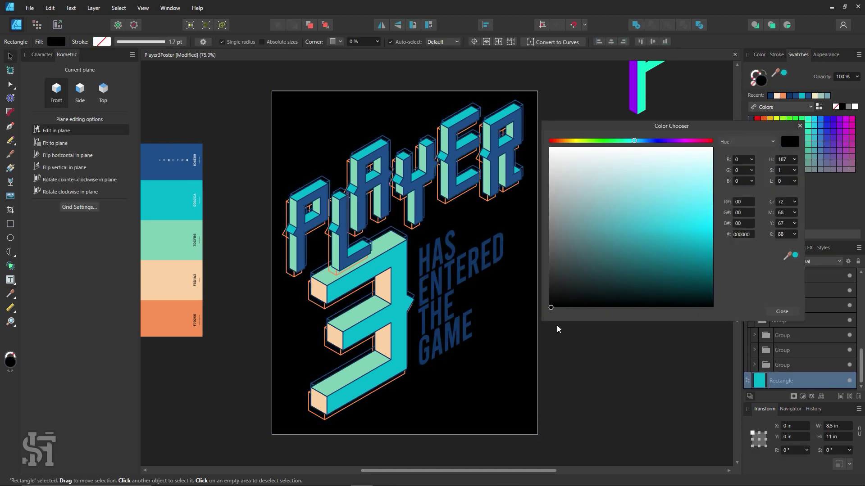
key("i")
left_click(172, 160)
double_click(761, 80)
left_click(654, 297)
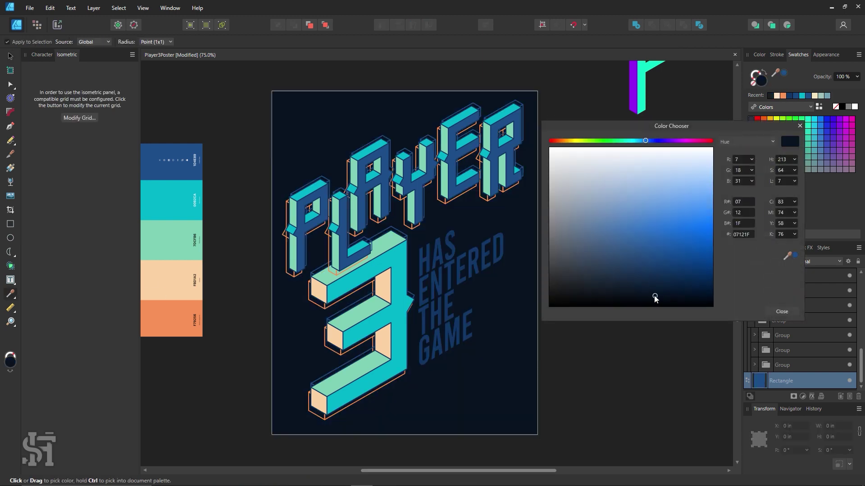
left_click(781, 311)
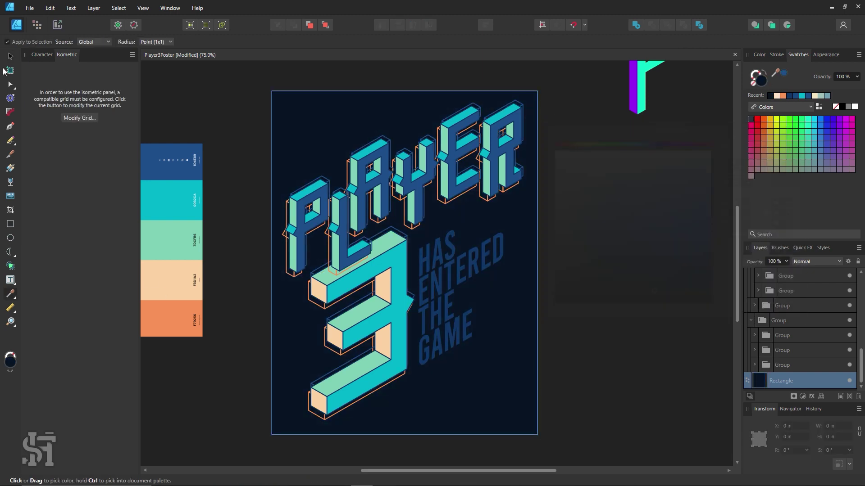
Turn the HAS ENTERED THE GAME text mint green and stretch the background's left edge outward
key("v")
left_click(450, 293)
left_click(403, 153)
left_click(592, 227)
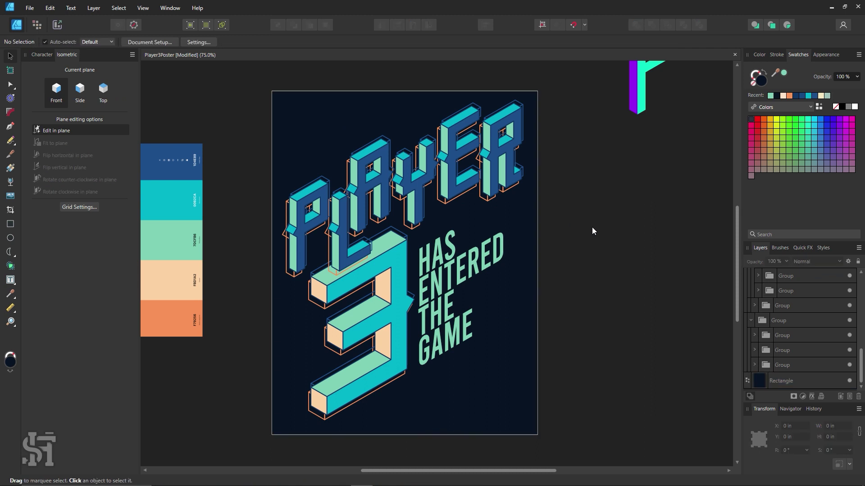
left_click(277, 271)
left_click_drag(271, 263, 272, 262)
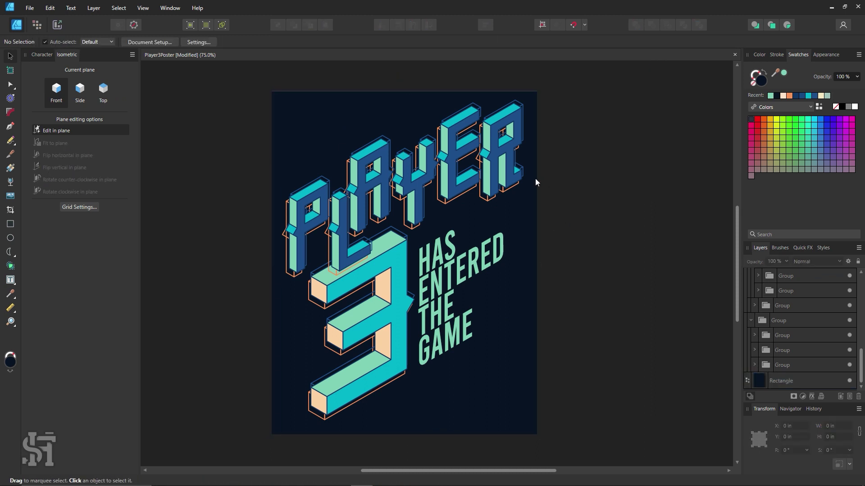
left_click(636, 359)
Nudge the HAS ENTERED THE GAME text slightly and zoom back out to the whole poster
left_click(439, 336)
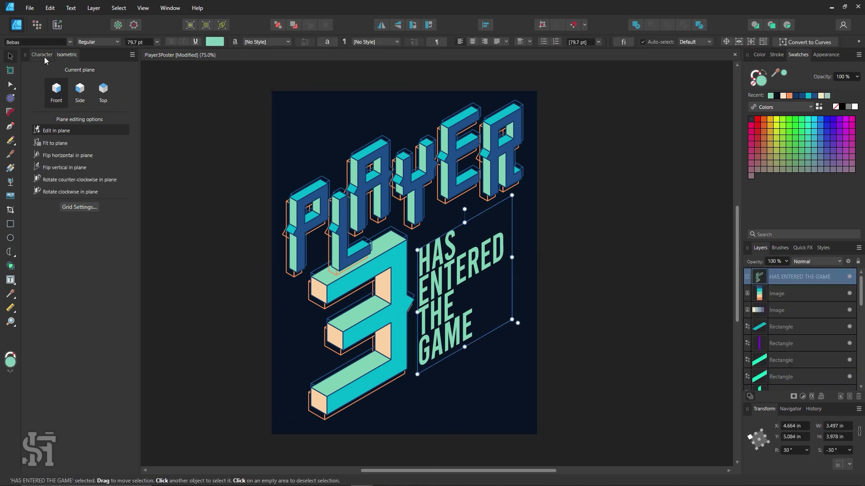
left_click_drag(433, 334, 435, 341)
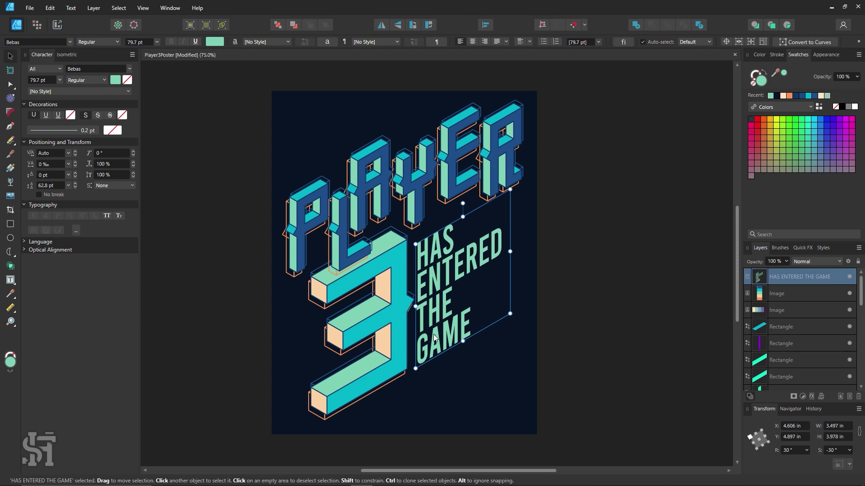
left_click(588, 318)
scroll(394, 249, "up", 5)
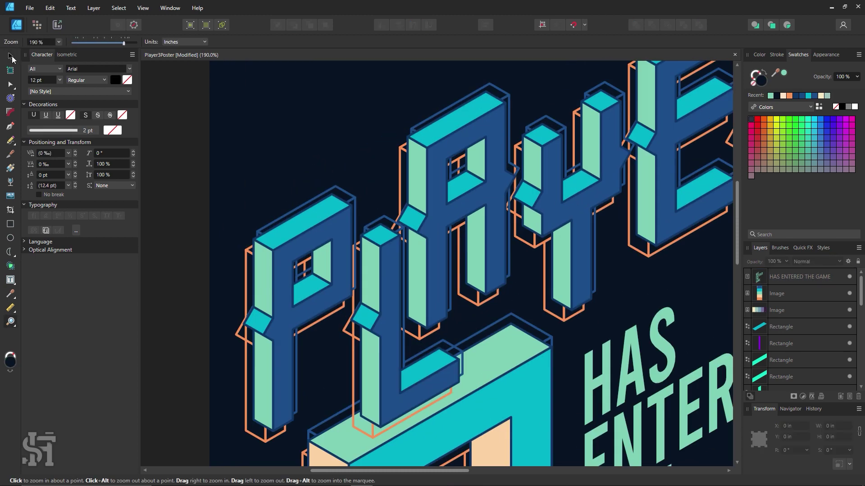
left_click(327, 218)
left_click(327, 218)
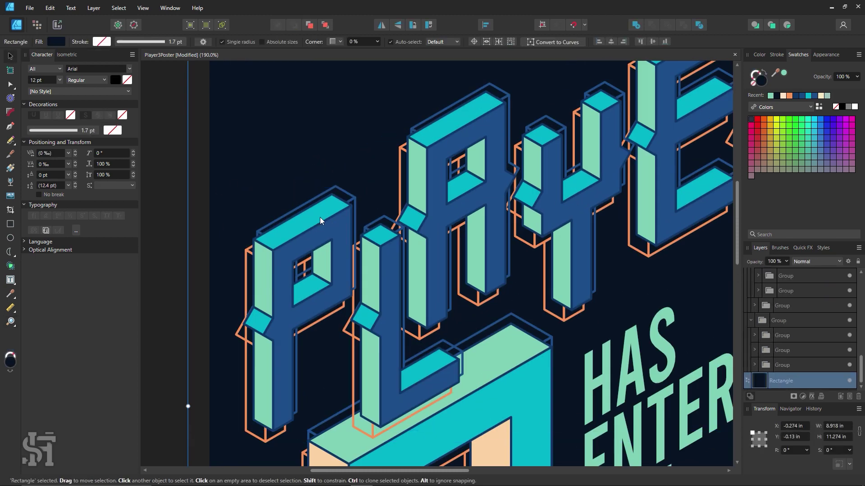
key("z")
left_click(511, 263, "alt")
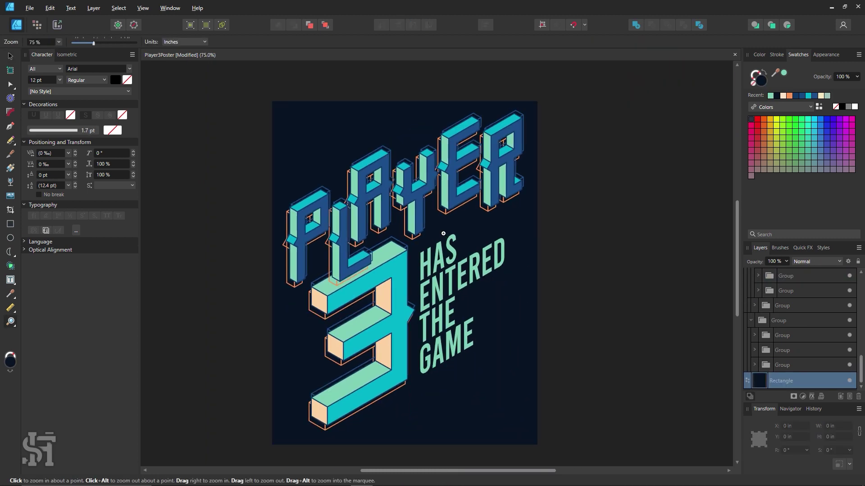
key("v")
Duplicate the text offset up-right and turn the copy into a 0.2 pt orange outline
left_click(468, 276)
left_click_drag(474, 272, 484, 265)
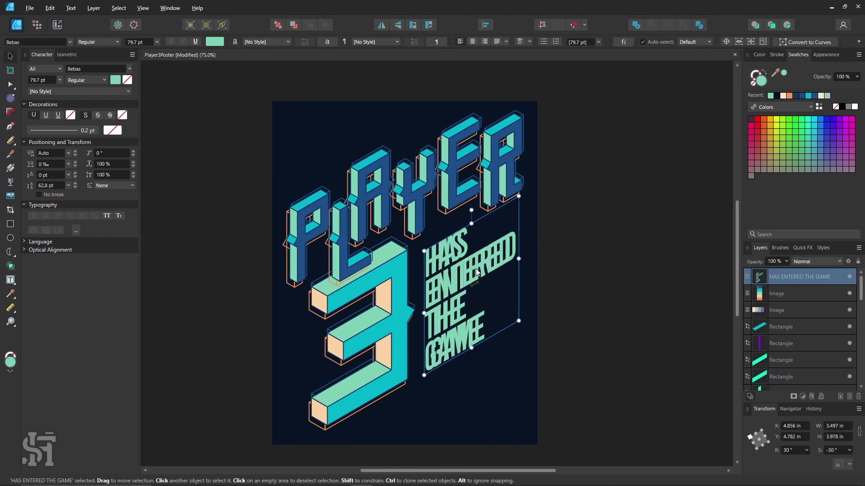
left_click(757, 77)
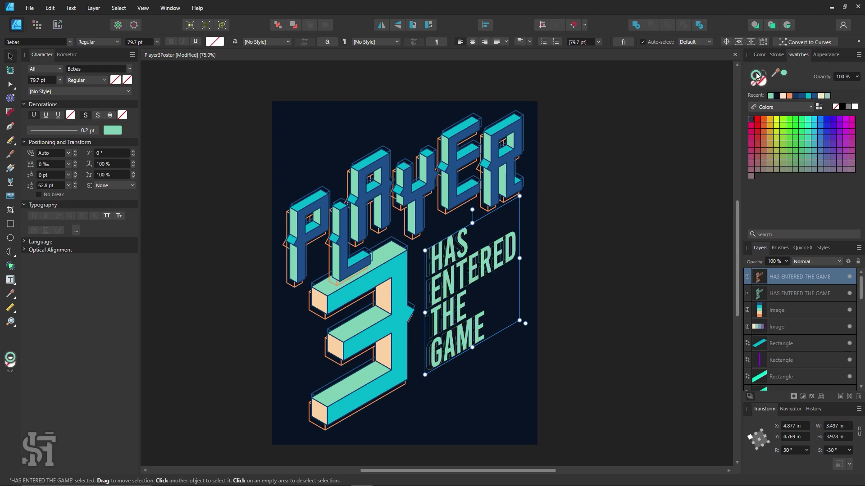
scroll(466, 275, "up", 3)
left_click(366, 207)
left_click(777, 54)
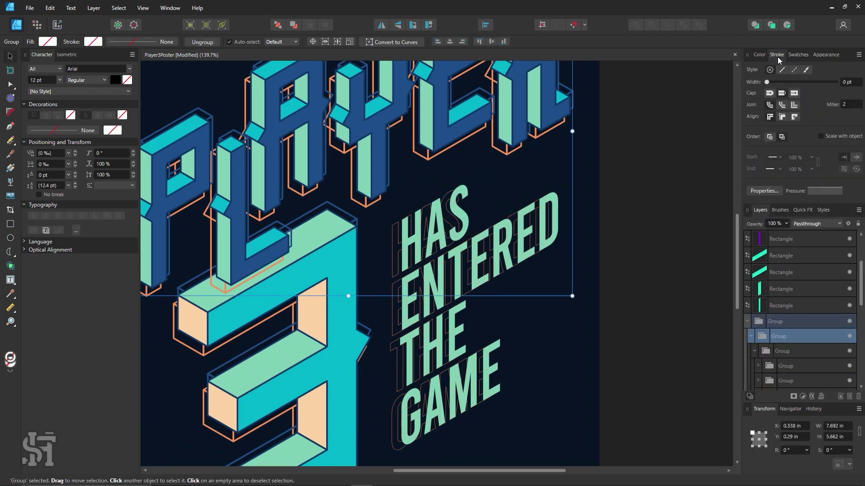
left_click(472, 270)
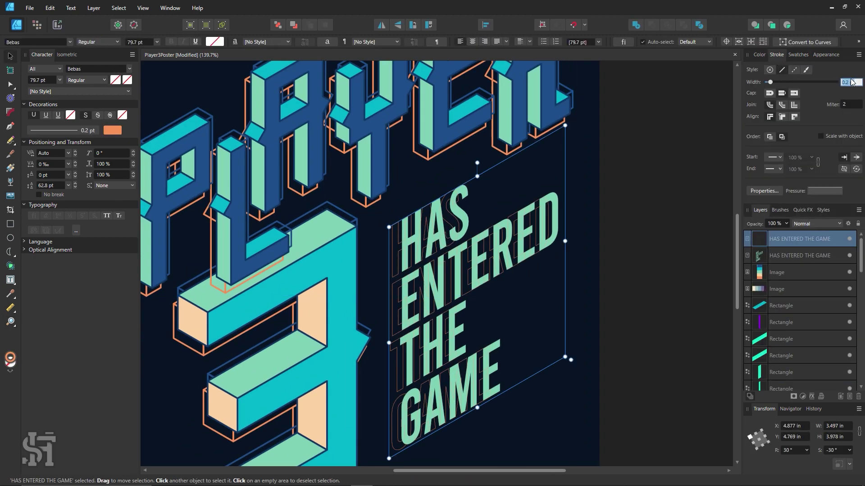
key("Return")
Add another copy with a 2 pt blue outline and send it behind the original text
mouse_move(432, 249)
left_mouse_down()
mouse_move(465, 269)
mouse_move(496, 253)
left_mouse_up()
key("i")
left_click(798, 55)
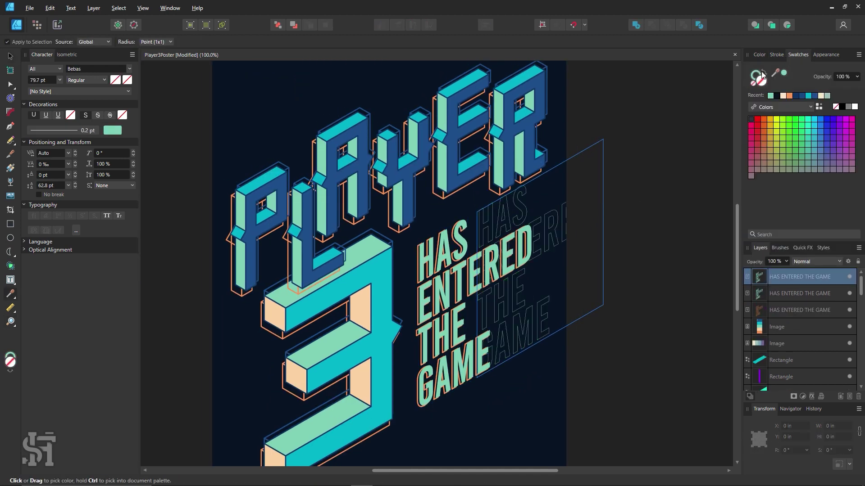
left_click(776, 54)
left_click(847, 81)
type("2")
key("Return")
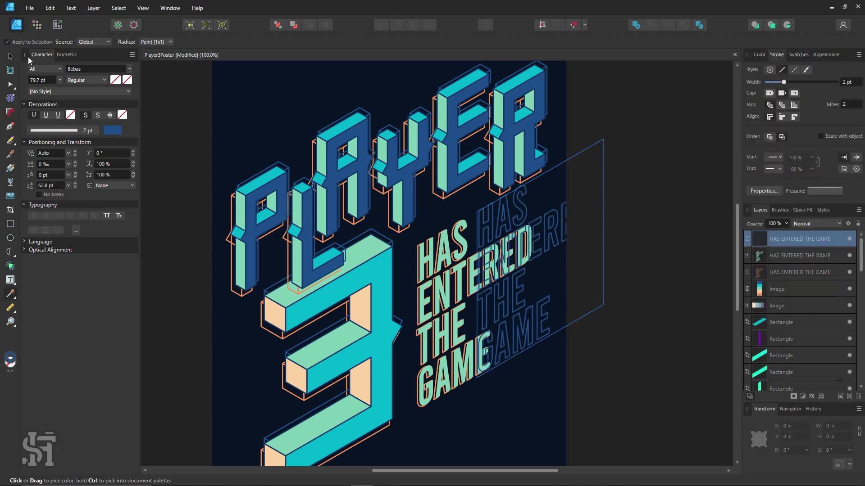
key("v")
left_click_drag(552, 234, 494, 266)
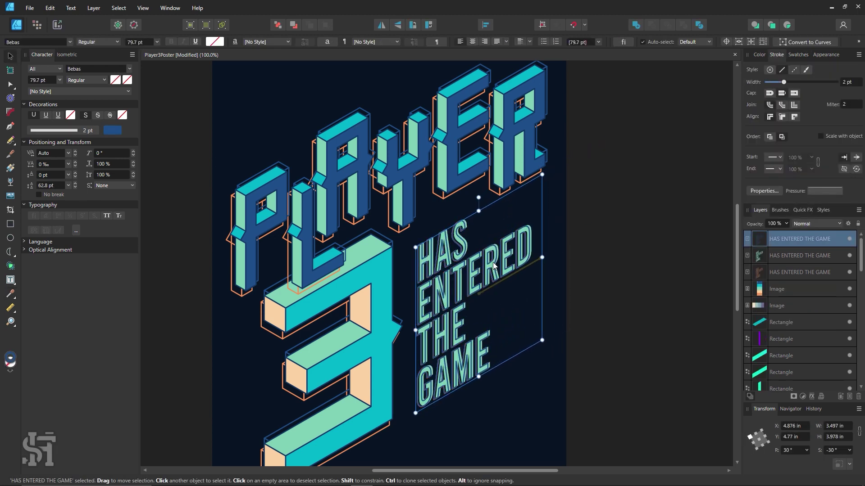
key("ctrl+bracketleft")
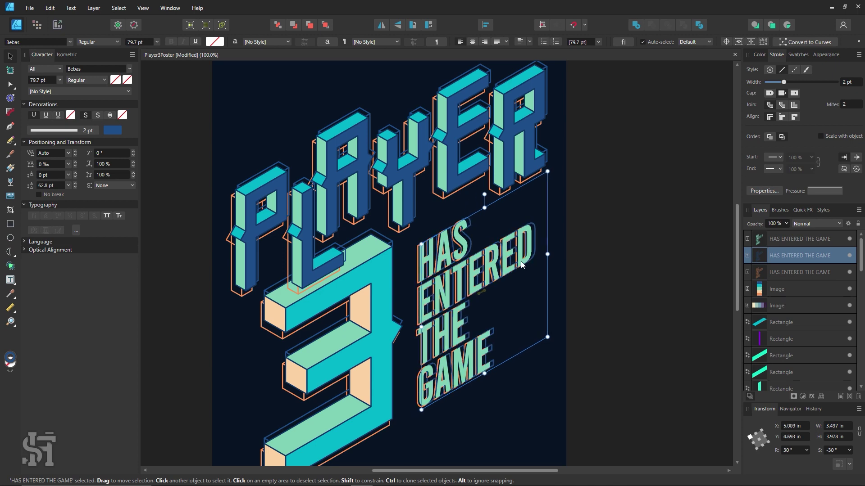
Group all the stacked HAS ENTERED THE GAME text layers together
key("ctrl+d")
key("z")
left_click(486, 293, "alt")
key("v")
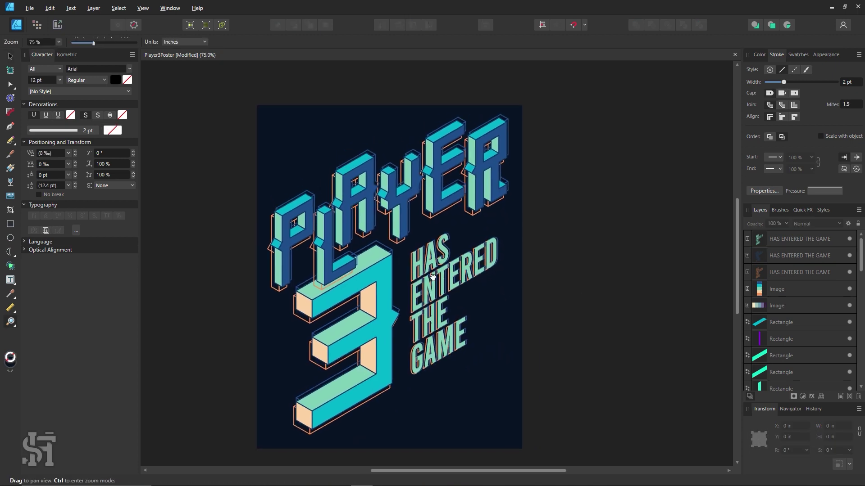
left_click_drag(550, 212, 423, 367)
key("ctrl+g")
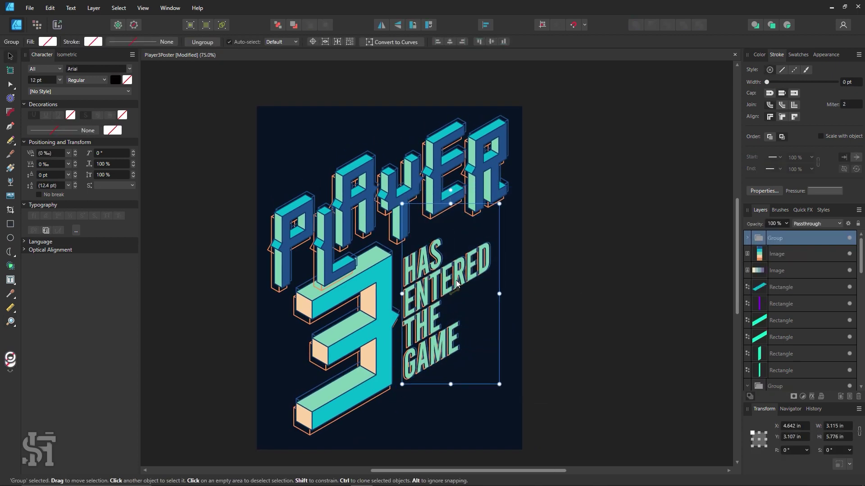
key("ctrl+d")
scroll(490, 270, "down", 1)
left_click_drag(530, 77, 239, 437)
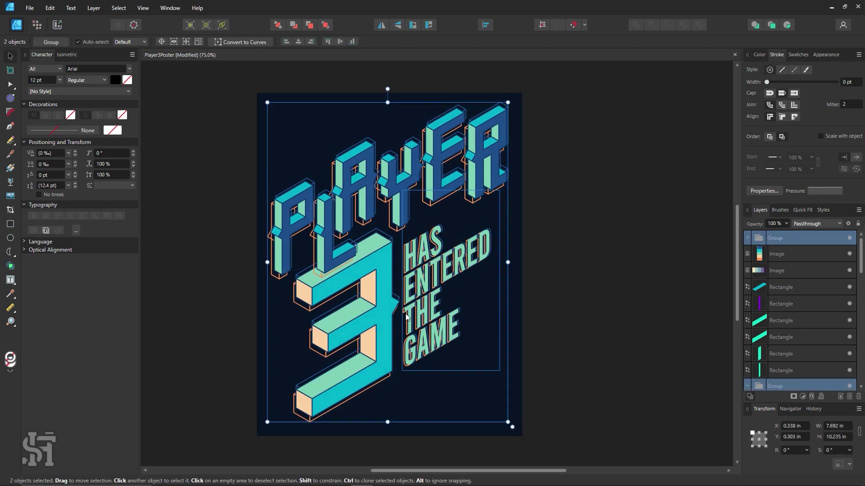
left_click(589, 286)
Draw two parallel orange diagonal lines above PLAYER
left_click(11, 127)
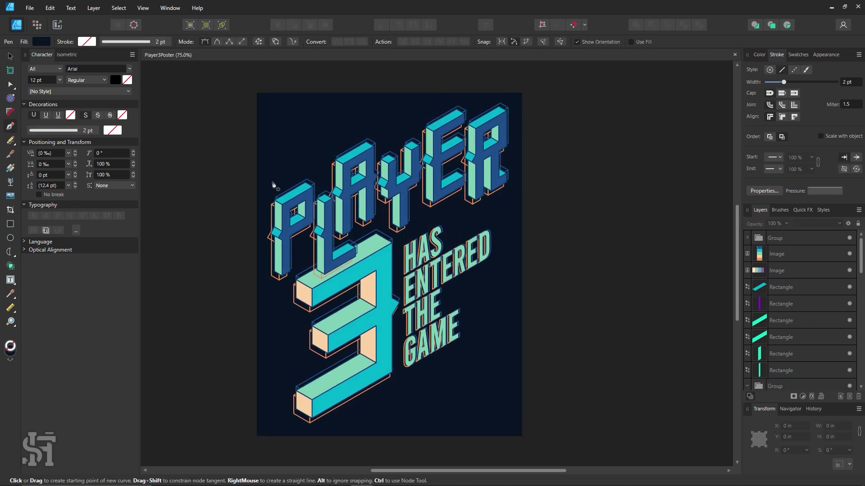
left_click(798, 55)
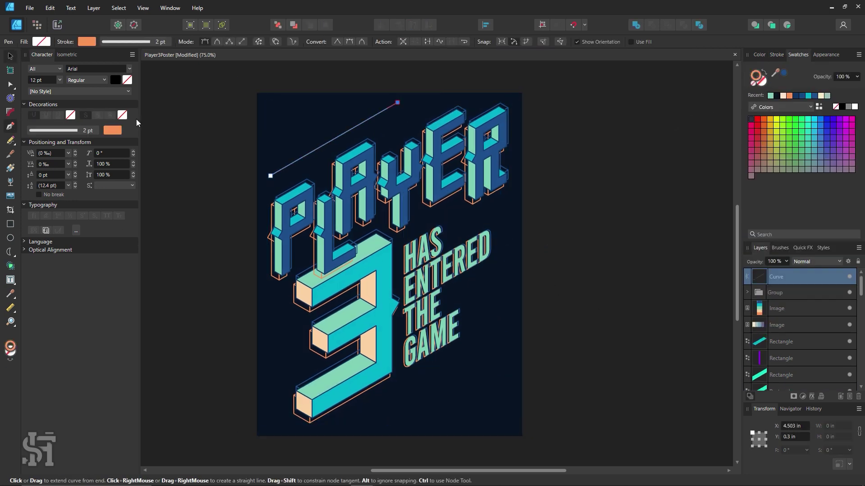
left_click(270, 181)
left_click(351, 136)
key("Escape")
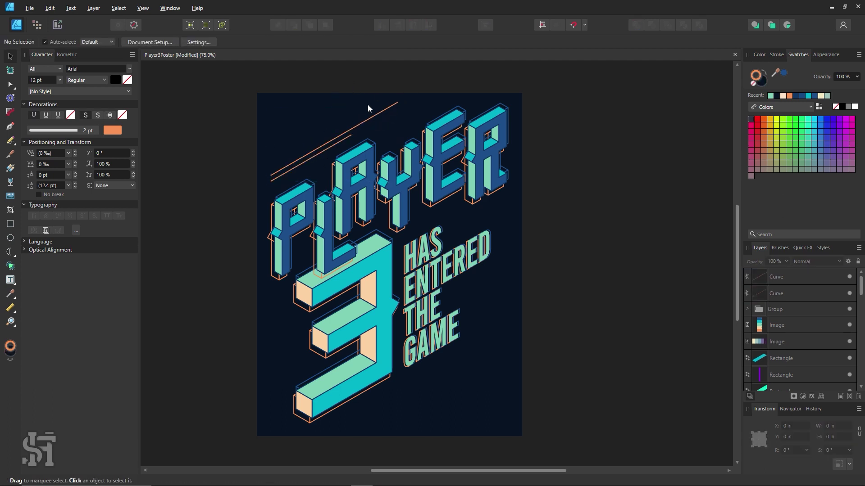
left_click(355, 126)
left_click(336, 145, "shift")
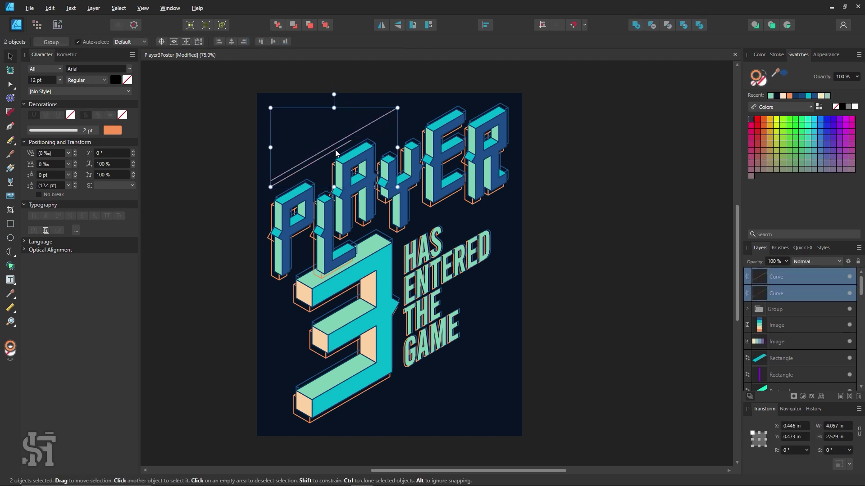
left_click(594, 183)
Add more orange diagonal stripes and shorten the upper-left short stripe
left_click_drag(345, 144, 343, 131)
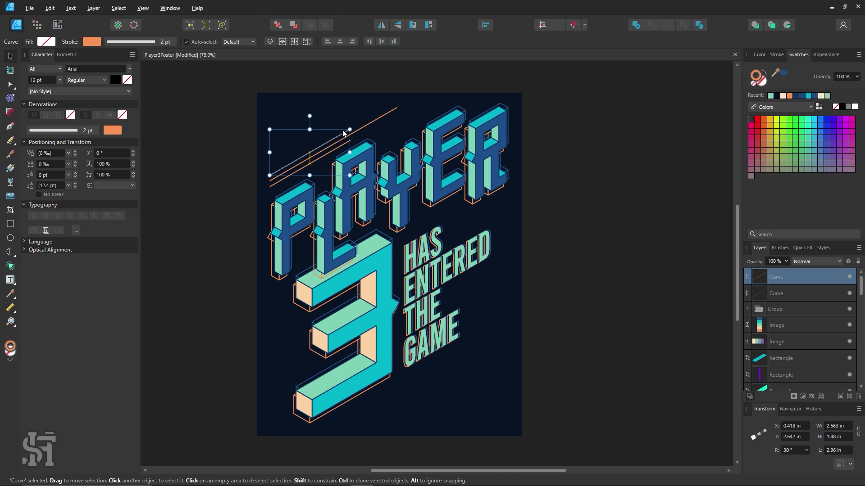
left_click(580, 247)
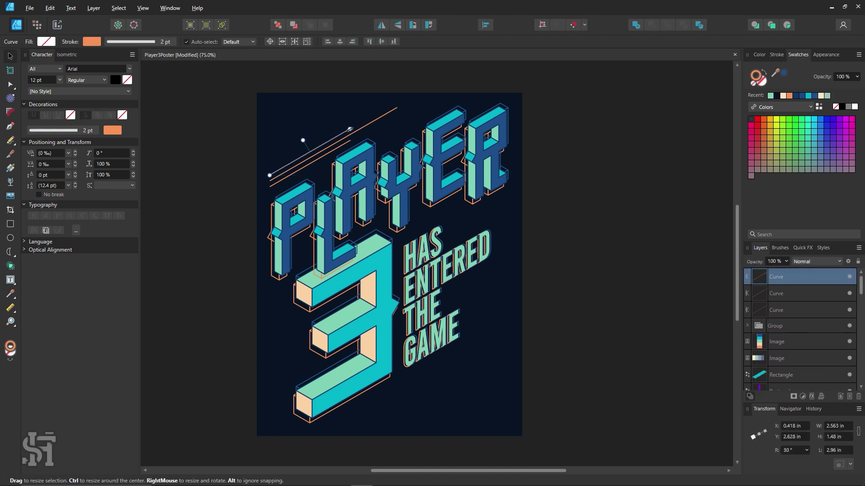
mouse_move(331, 150)
left_mouse_down()
mouse_move(330, 129)
mouse_move(318, 141)
left_mouse_up()
left_click(192, 132)
left_click(321, 136)
key("Escape")
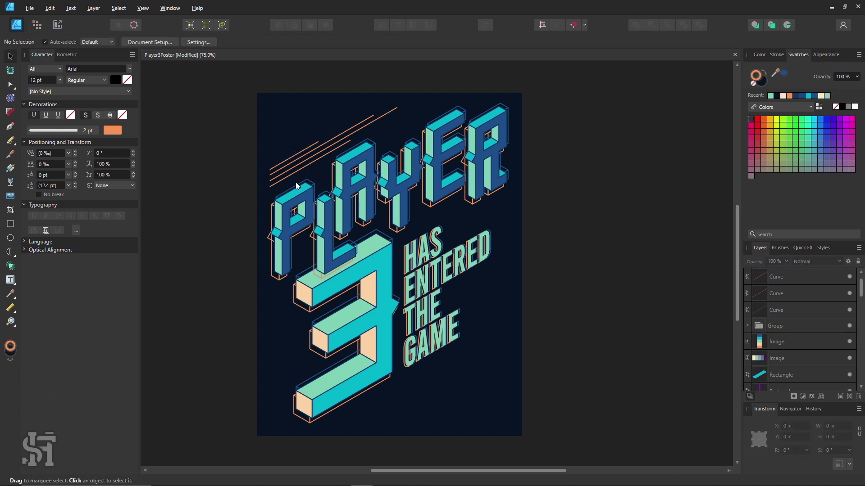
left_click_drag(196, 186, 401, 92)
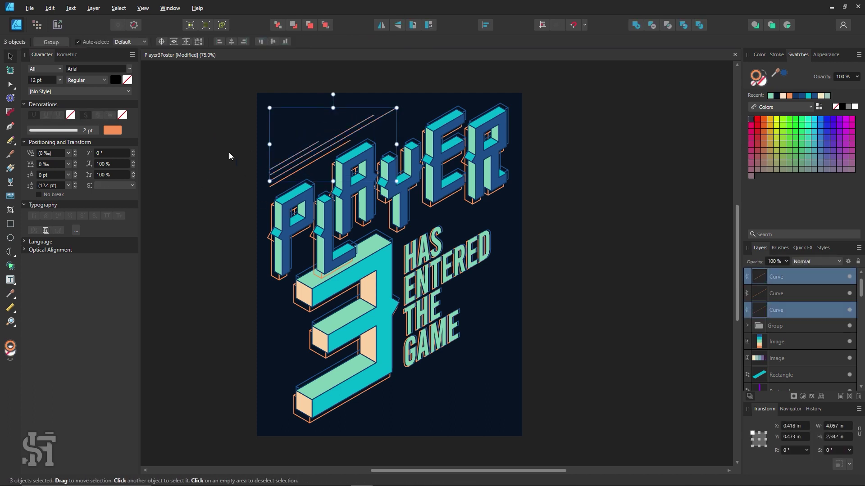
key("Escape")
Add one more stripe, group the orange stripes, and place a copy bottom-right
left_click(294, 154)
key("ctrl+j")
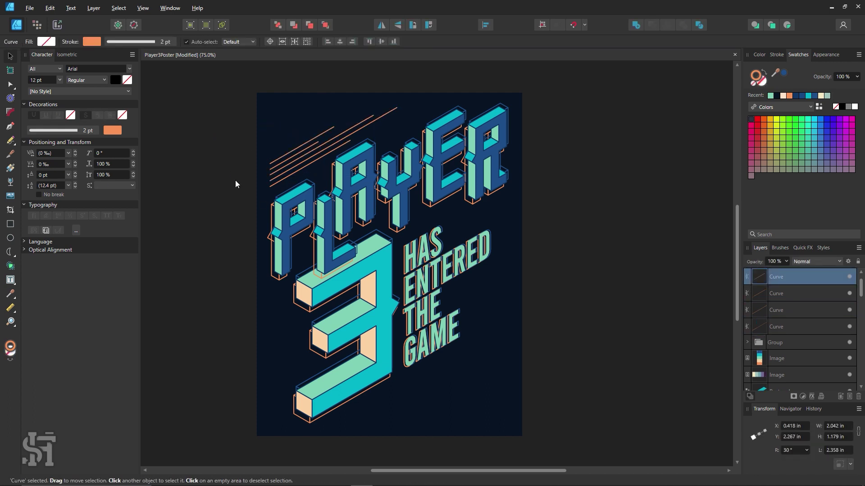
left_click(228, 178)
left_click_drag(245, 85, 408, 194)
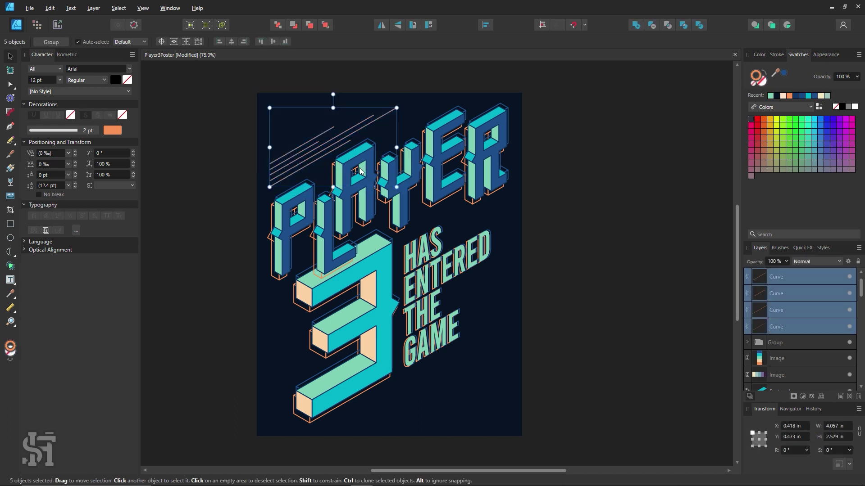
key("ctrl+g")
key("ctrl+j")
left_click_drag(315, 149, 423, 380)
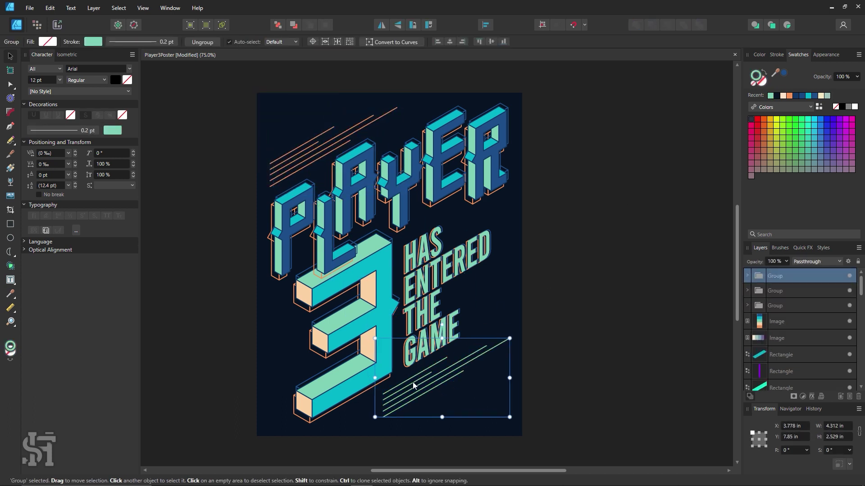
Enlarge the copied stripe group and nudge it up beside the text
left_click(560, 372)
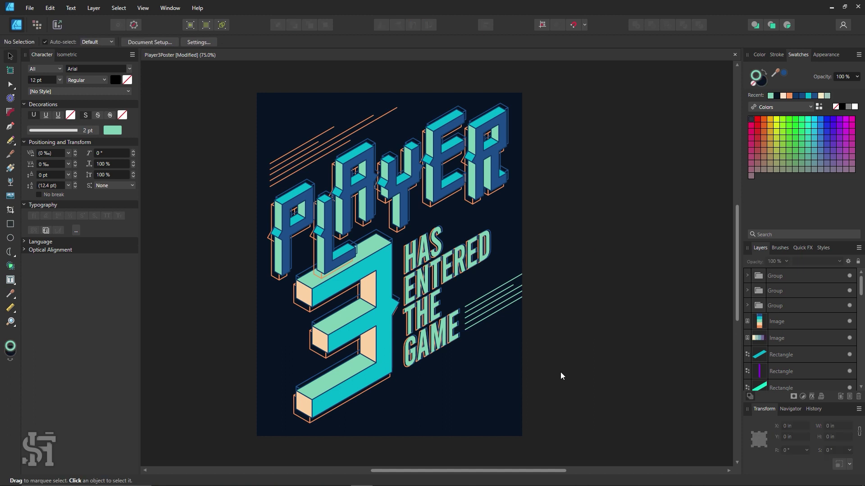
left_click(586, 328)
left_click_drag(592, 330, 602, 337)
left_click_drag(487, 300, 486, 296)
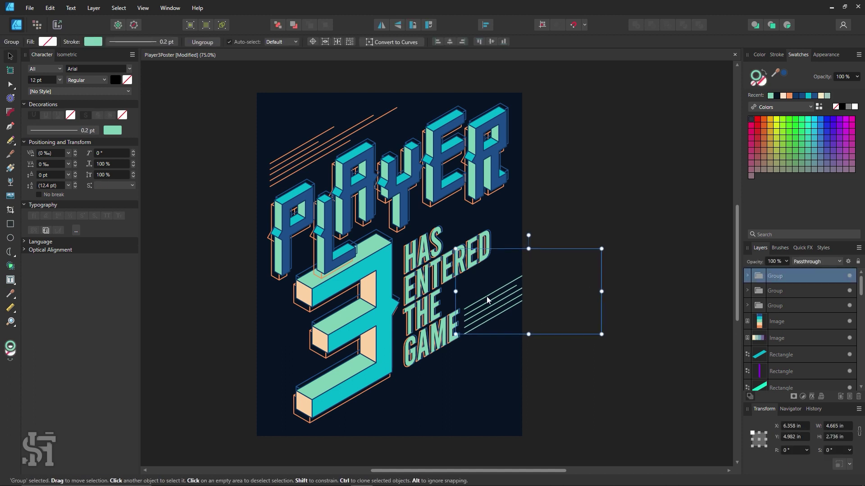
left_click(567, 370)
left_click(497, 316)
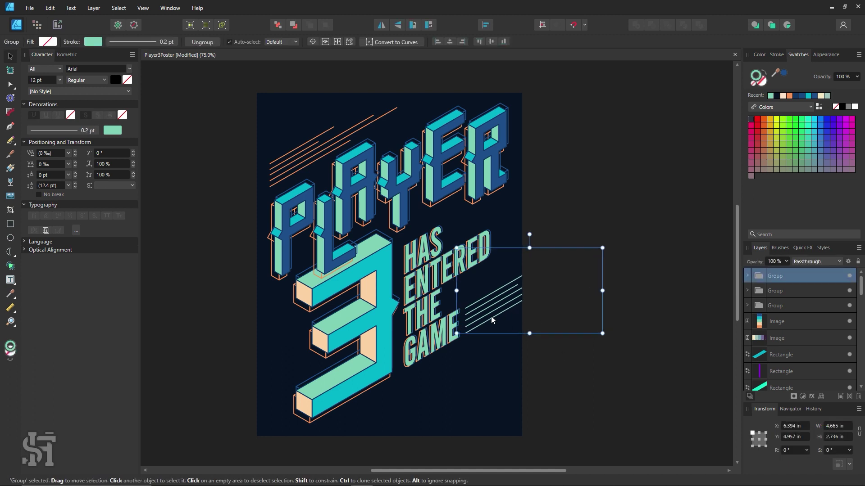
Nudge the top-left stripes slightly, then shift the teal stripes right of HAS ENTERED THE GAME
left_click(789, 96)
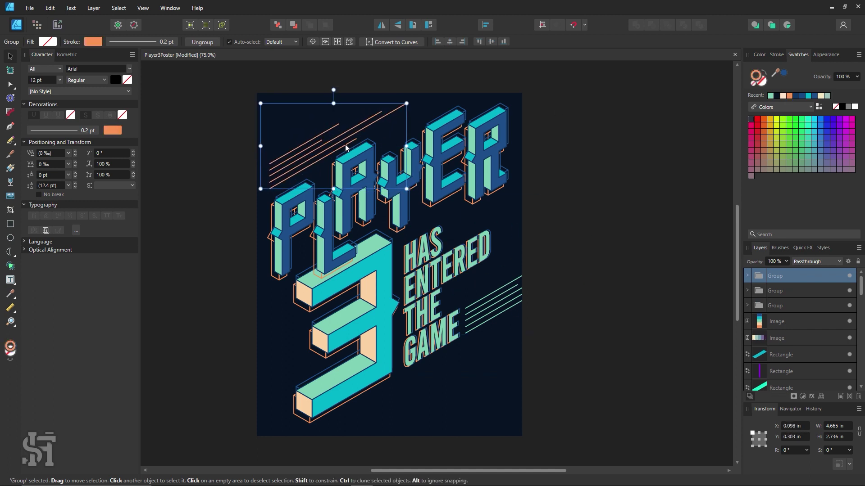
left_click_drag(353, 149, 346, 148)
left_click(575, 211)
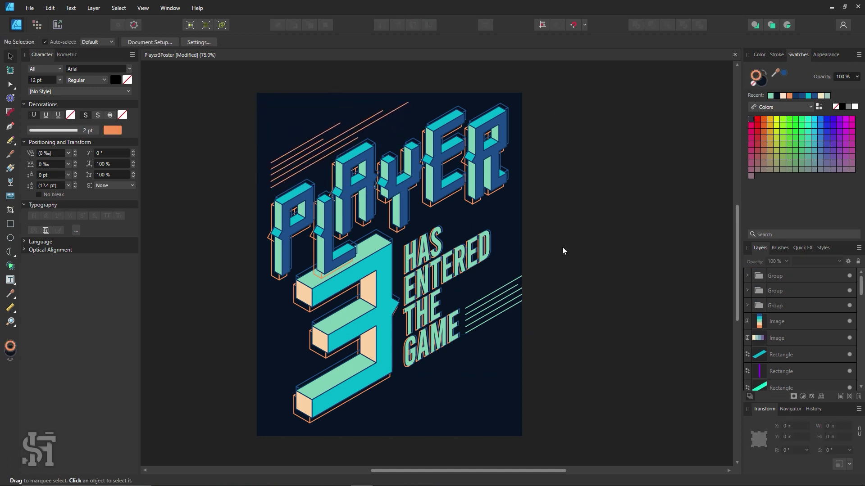
left_click_drag(505, 310, 544, 305)
left_click(629, 315)
left_click(518, 306)
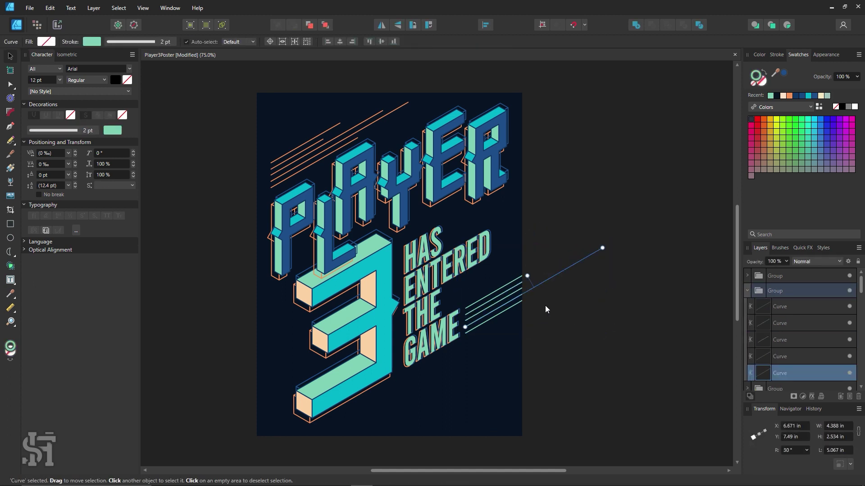
left_click(601, 290)
Draw a long orange diagonal line across the bottom, extending past the poster edges
key("p")
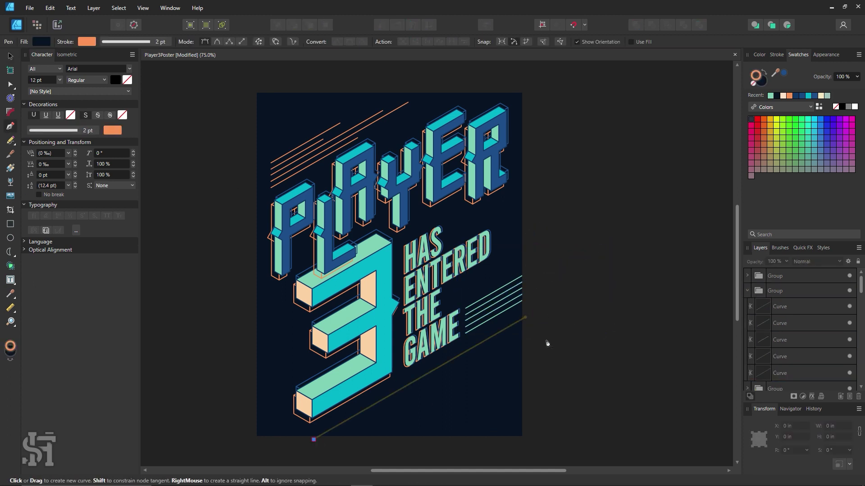
left_click(535, 312)
key("v")
left_click(347, 420)
left_click(297, 448)
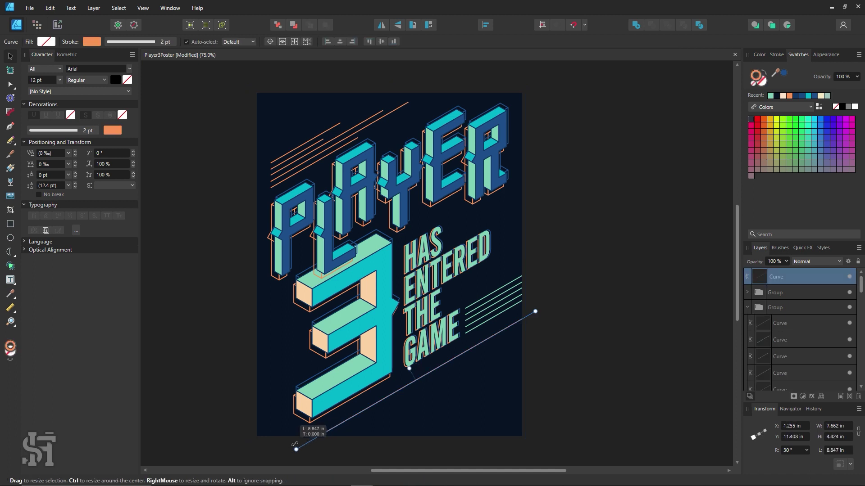
left_click(523, 333)
Paste a copy of the long line into the poster's top-left
key("ctrl+v")
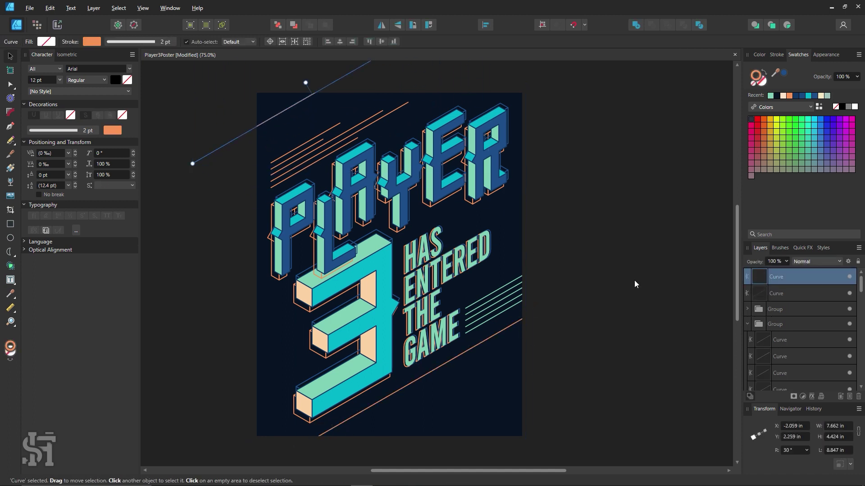
left_click(599, 214)
left_click_drag(273, 118, 348, 108)
left_click(226, 193)
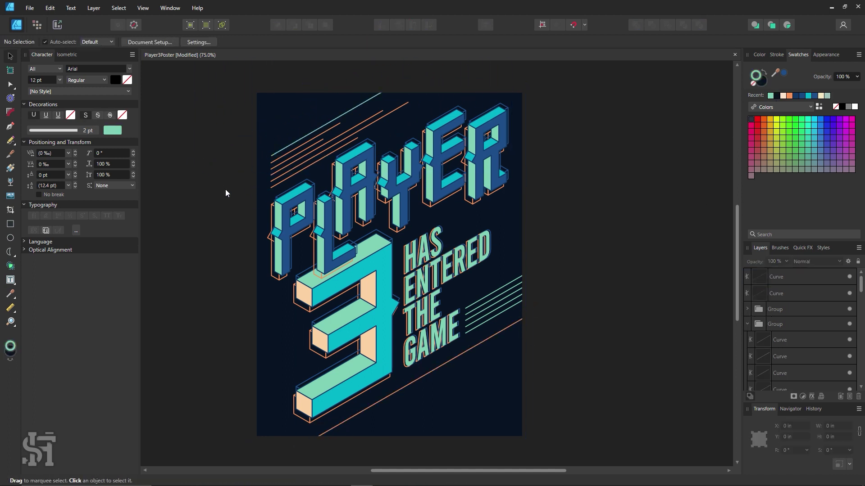
Draw a star outline and position it left of the 3
left_click(305, 138)
left_click(565, 201)
left_click(10, 252)
left_click(47, 310)
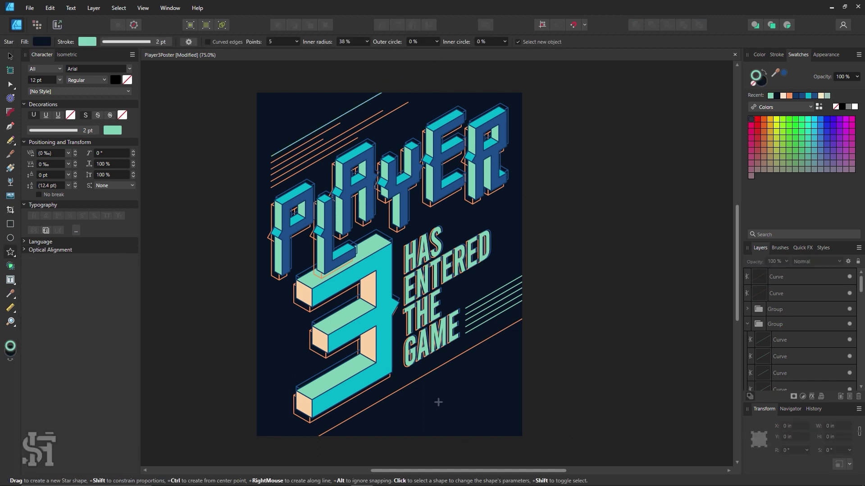
left_click(68, 55)
key("v")
left_click_drag(428, 407, 493, 257)
left_click_drag(194, 367, 156, 135)
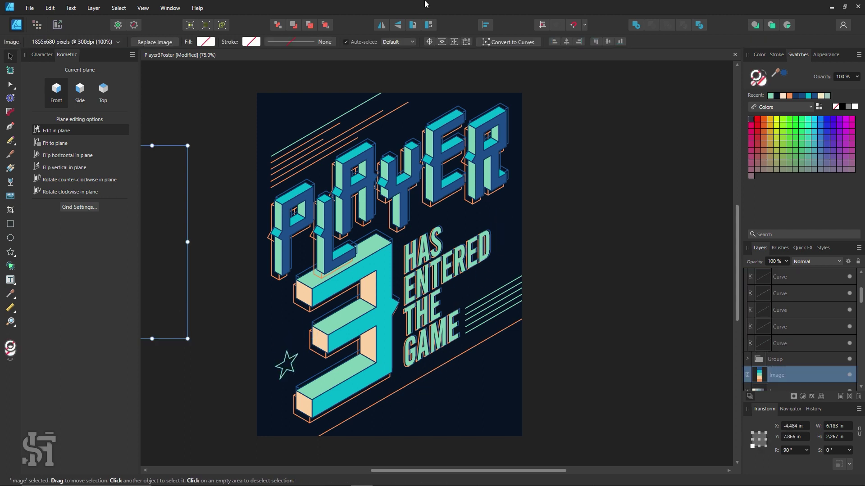
Draw a heart outline and move it just under the orange line
left_click(15, 258)
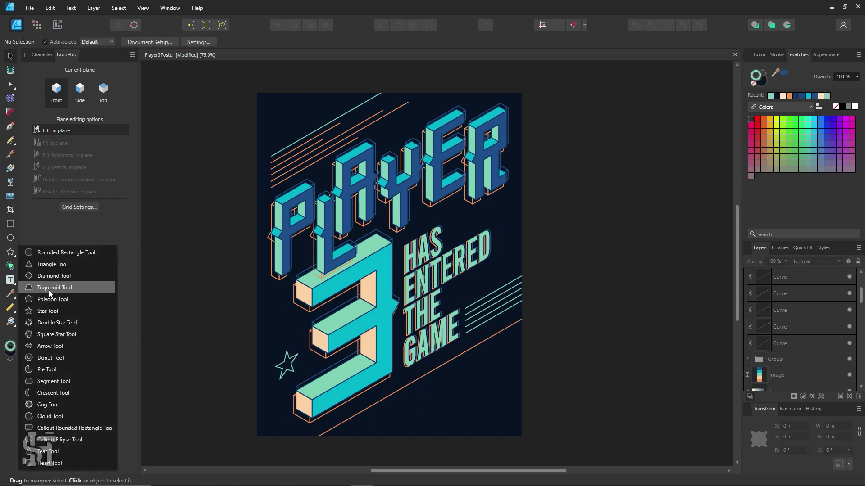
left_click(63, 462)
left_click_drag(386, 399, 406, 421)
left_click(407, 408)
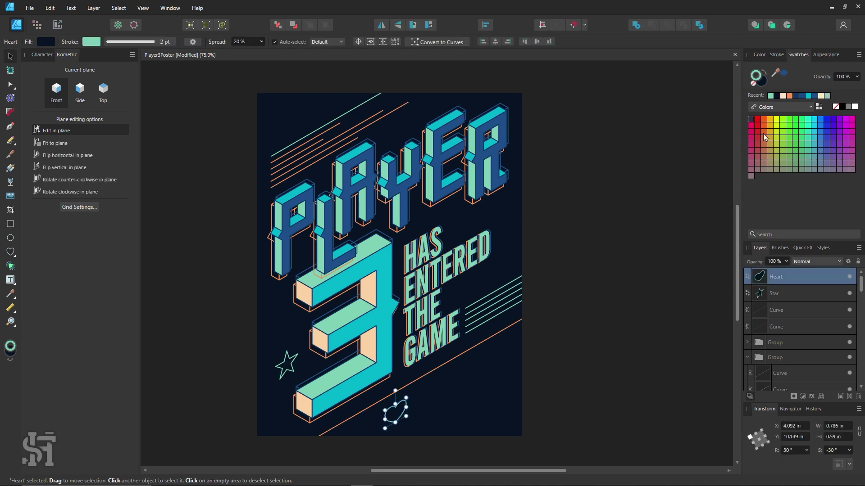
left_click_drag(403, 410, 389, 412)
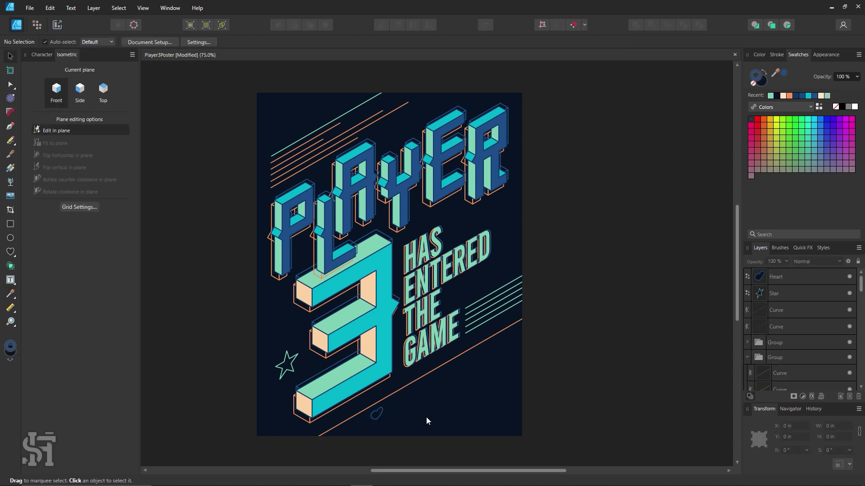
scroll(426, 417, "up", 1)
left_click(514, 321)
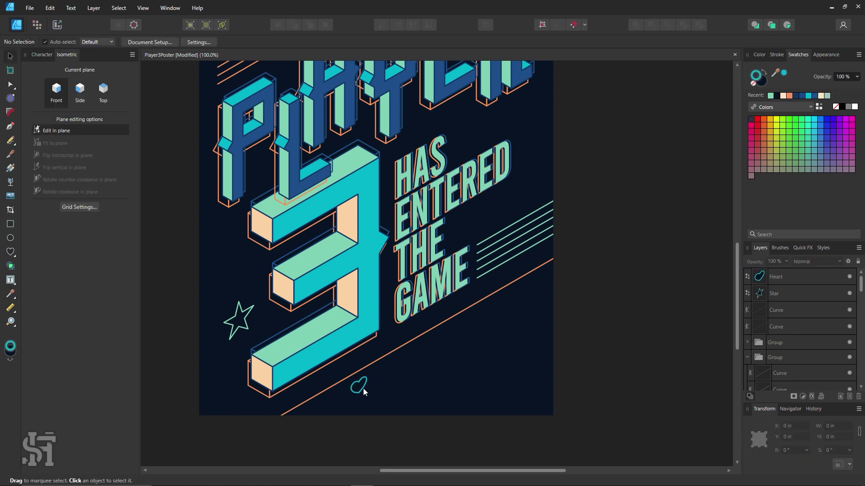
left_click_drag(363, 388, 384, 379)
Duplicate the heart into a diagonal row with Ctrl+J and group the row
key("ctrl+j")
key("ctrl+j")
key("ctrl+j")
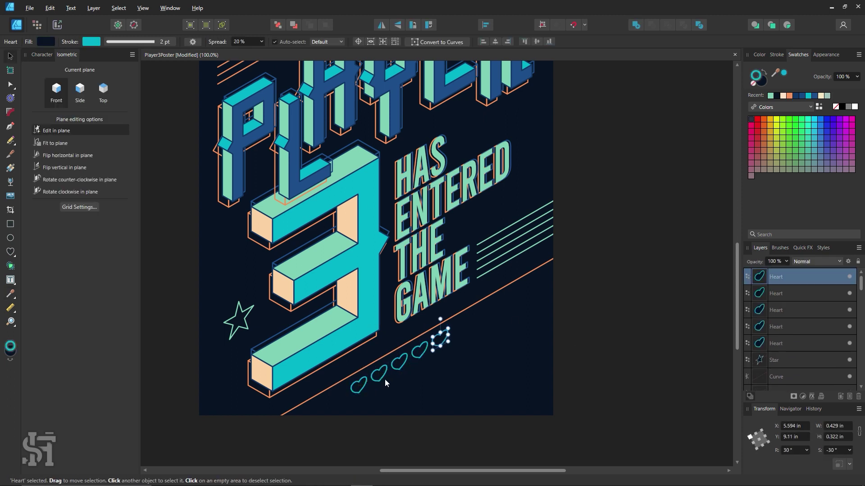
key("ctrl+j")
key("ctrl+j")
key("ctrl+j")
key("ctrl+j")
left_click_drag(577, 267, 341, 442)
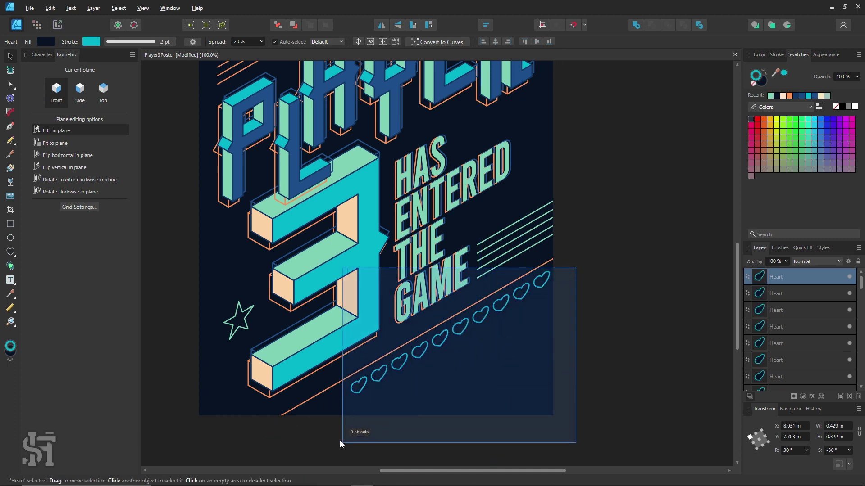
key("ctrl+g")
Shrink the hearts group and shift it right
scroll(515, 296, "down", 1)
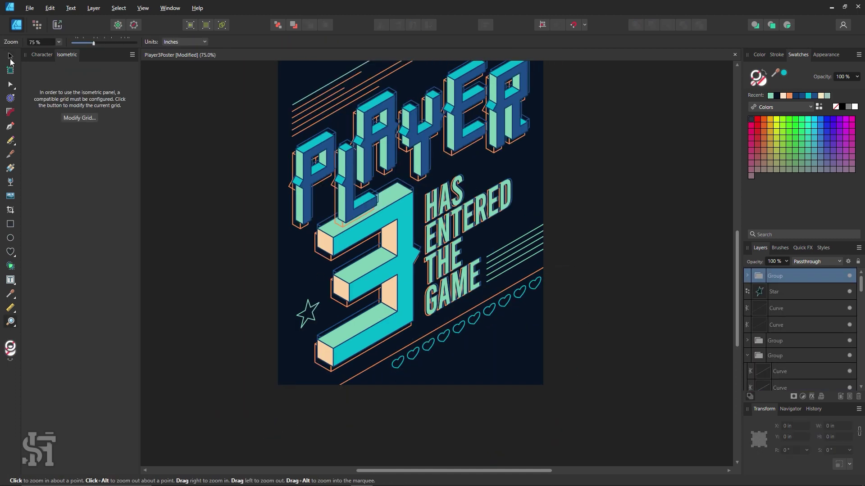
scroll(518, 315, "down", 1)
scroll(518, 315, "up", 1)
left_click_drag(541, 378, 518, 369)
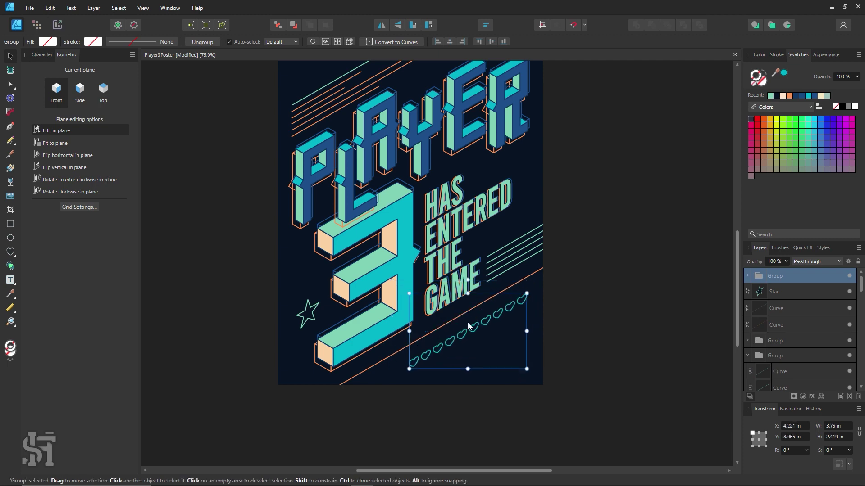
left_click_drag(450, 325, 470, 324)
left_click_drag(527, 359, 506, 338)
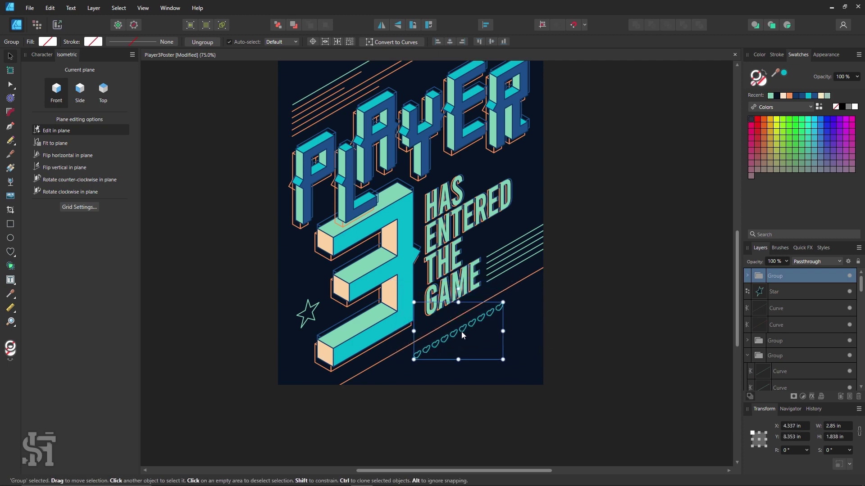
Zoom in, rebuild the heart row along the orange line, and group it
left_click(595, 318)
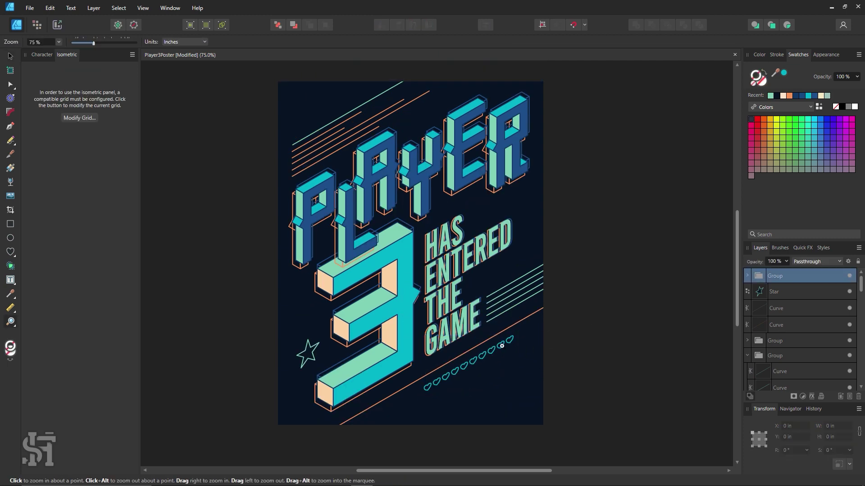
scroll(510, 351, "up", 5)
left_click_drag(535, 392, 514, 325)
key("v")
double_click(524, 241)
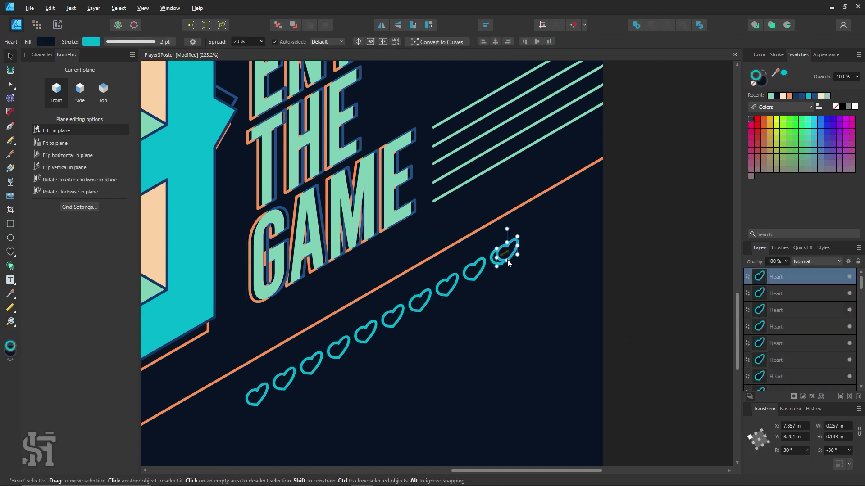
key("ctrl+z")
key("ctrl+z")
key("ctrl+z")
key("ctrl+z")
key("ctrl+z")
key("ctrl+z")
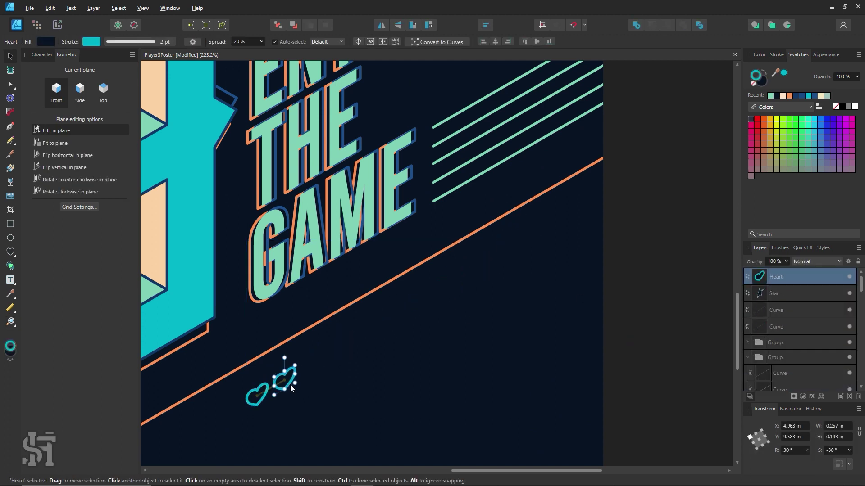
key("ctrl+j")
key("ctrl+j")
key("ctrl+j")
Duplicate the heart row into lower rows and delete surplus hearts
key("ctrl+j")
key("ctrl+j")
key("ctrl+j")
key("ctrl+j")
key("ctrl+j")
key("ctrl+j")
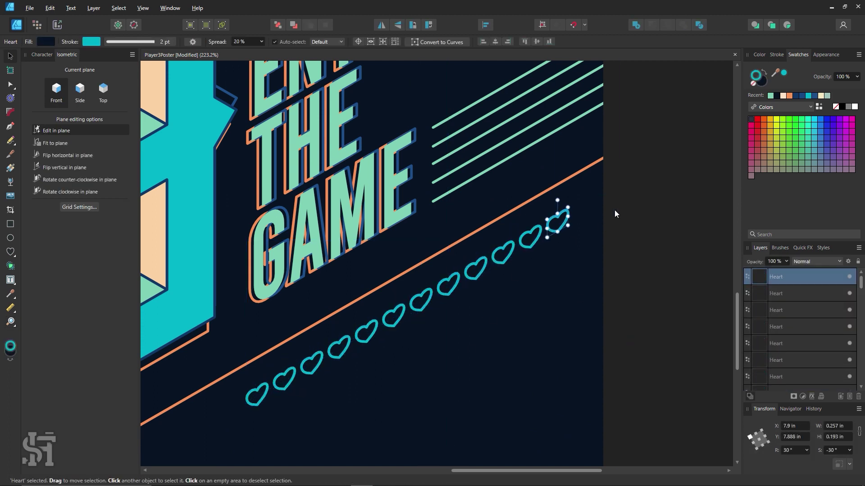
left_click_drag(581, 184, 221, 427)
key("ctrl+g")
key("ctrl+j")
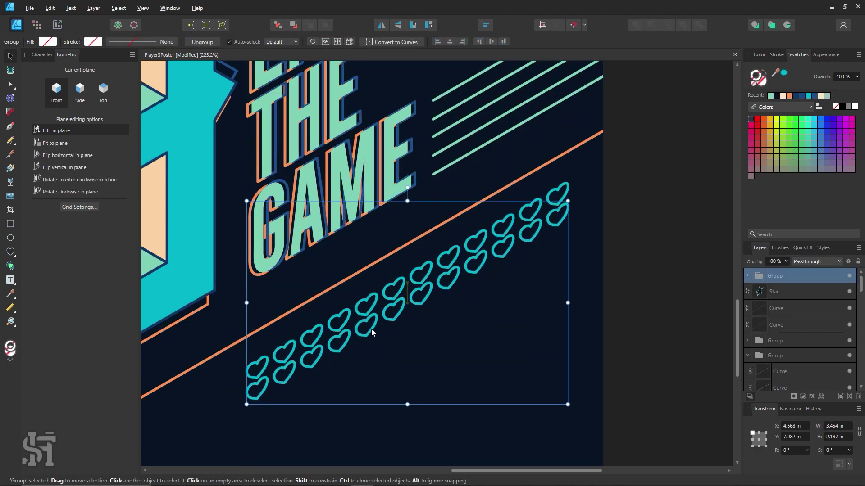
left_click_drag(371, 328, 372, 337)
scroll(371, 337, "down", 2)
key("ctrl+j")
double_click(370, 329)
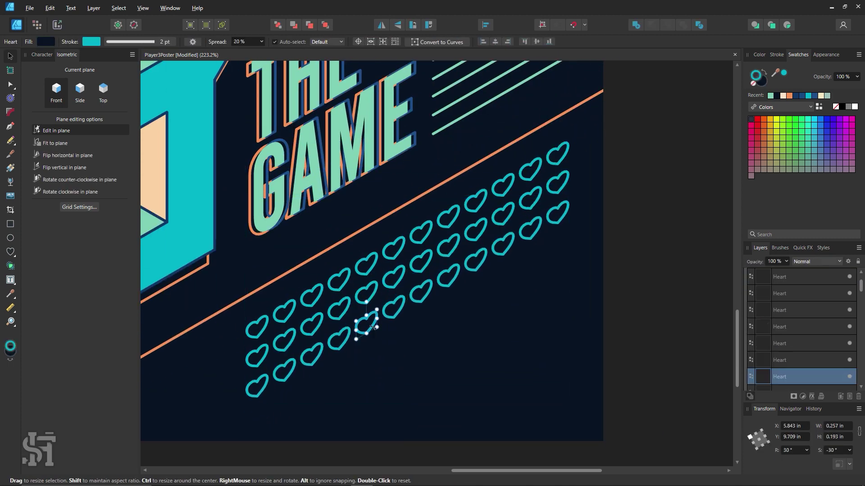
key("Delete")
key("Delete")
key("Delete")
key("Delete")
key("Delete")
key("Delete")
key("Delete")
key("Delete")
key("Delete")
Zoom out to the whole poster and select the hearts group
key("z")
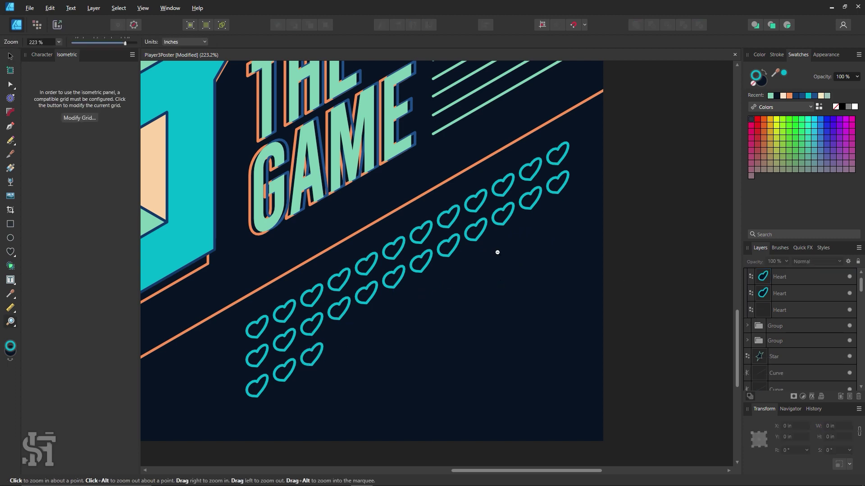
left_click(497, 252, "alt")
key("v")
left_click(397, 383)
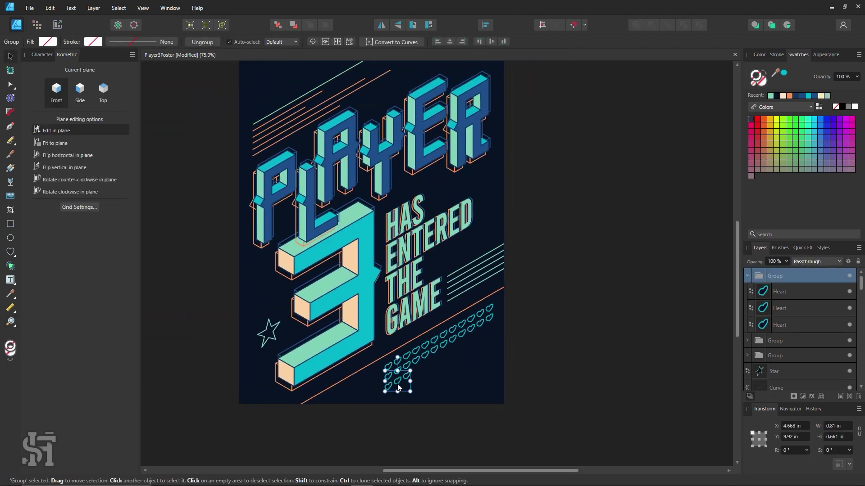
scroll(562, 332, "up", 2)
left_click(451, 385)
Duplicate the orange diagonal line slightly lower
left_click(516, 340)
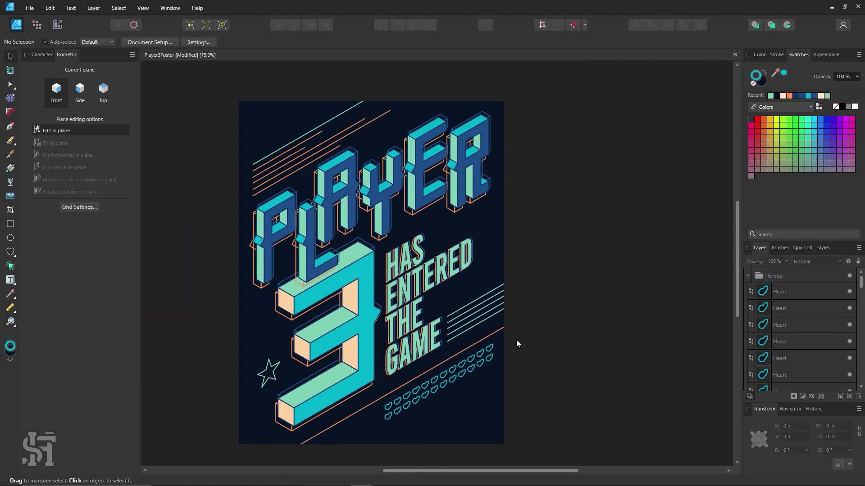
left_click_drag(517, 343, 365, 441)
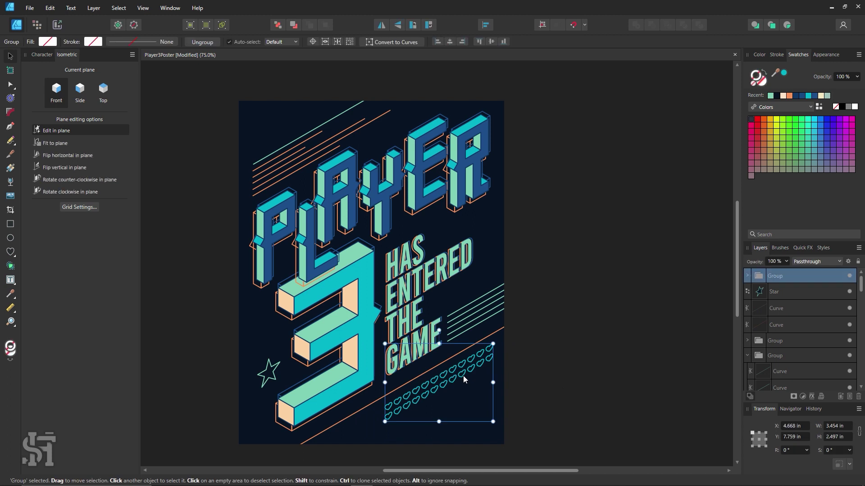
left_click(560, 331)
left_click_drag(427, 370, 421, 371)
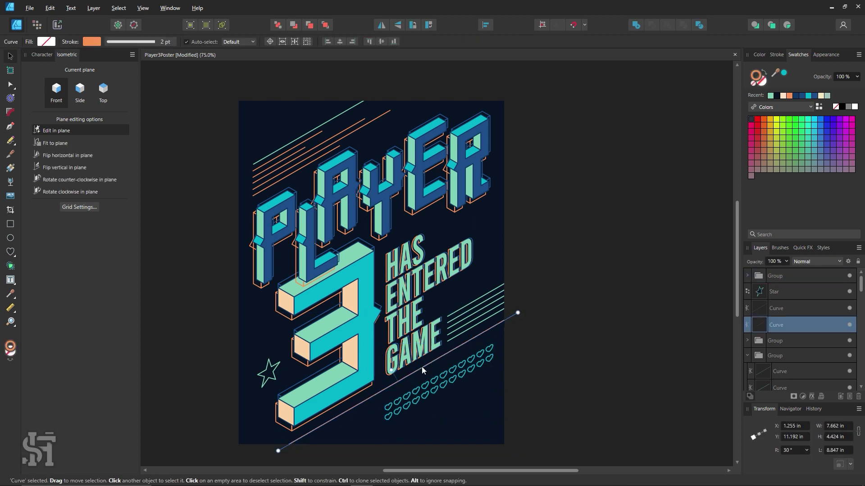
left_click(572, 370)
Enlarge the small star into a big outline star at the bottom-left
left_click(278, 379)
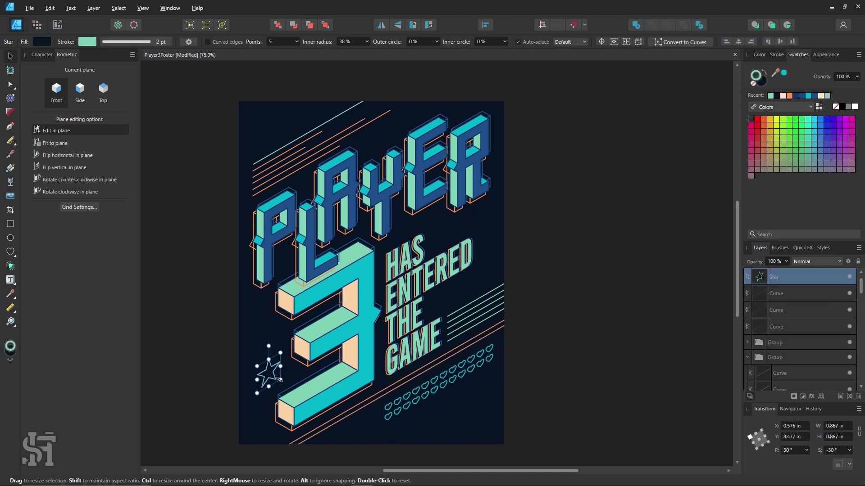
left_click_drag(269, 376, 271, 376)
left_click_drag(359, 435, 216, 356)
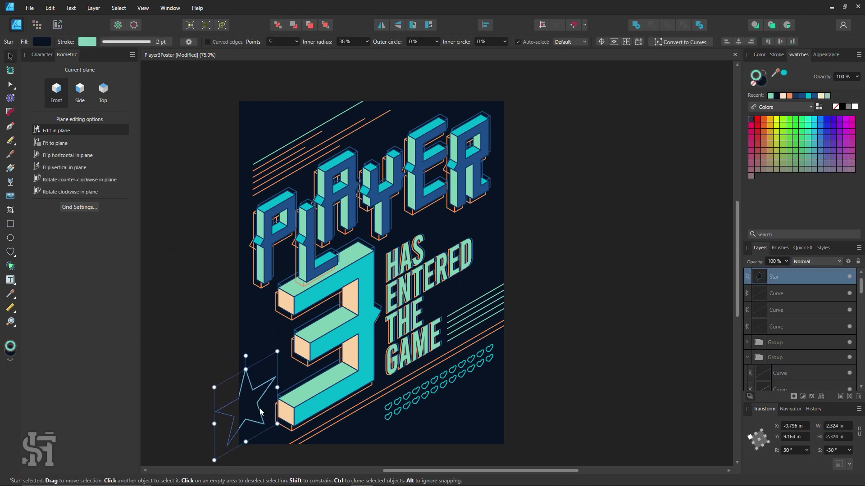
left_click_drag(264, 385, 266, 408)
Draw two small cream-outlined stars, above the big star and right of HAS
left_click_drag(257, 335, 269, 360)
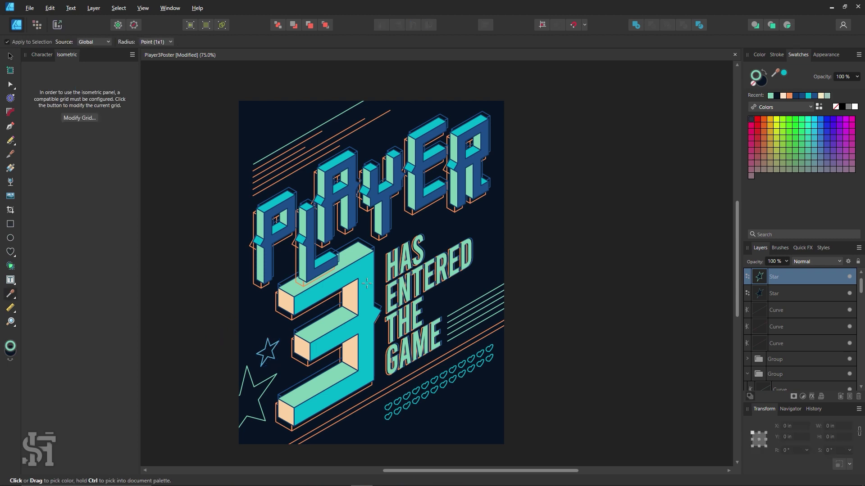
left_click(276, 358)
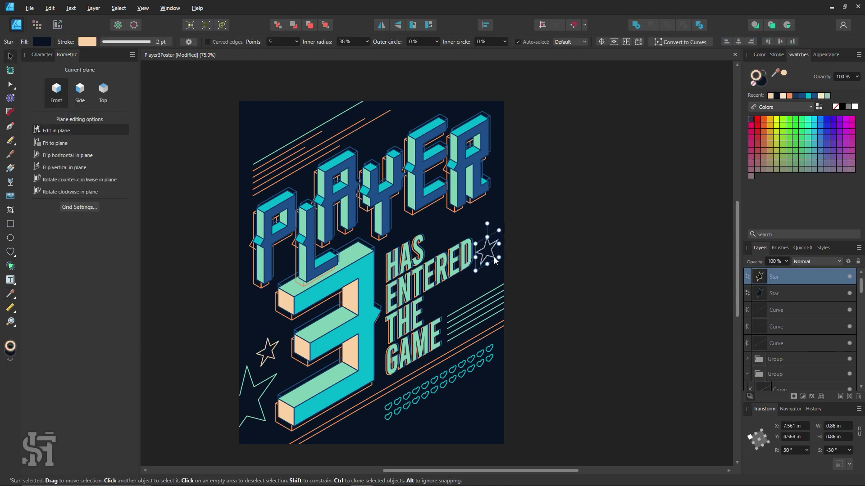
left_click_drag(431, 221, 450, 247)
left_click(523, 251)
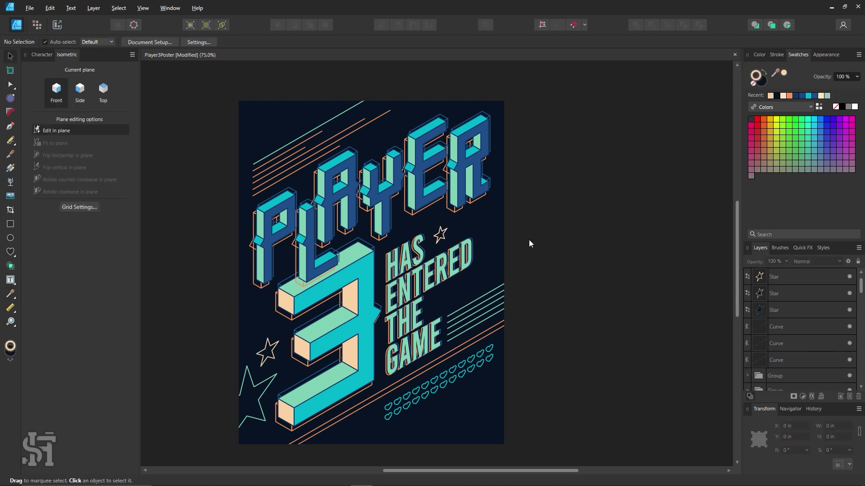
left_click(270, 361)
left_click(579, 349)
Resize the hearts group and nudge it slightly upward
left_click(440, 386)
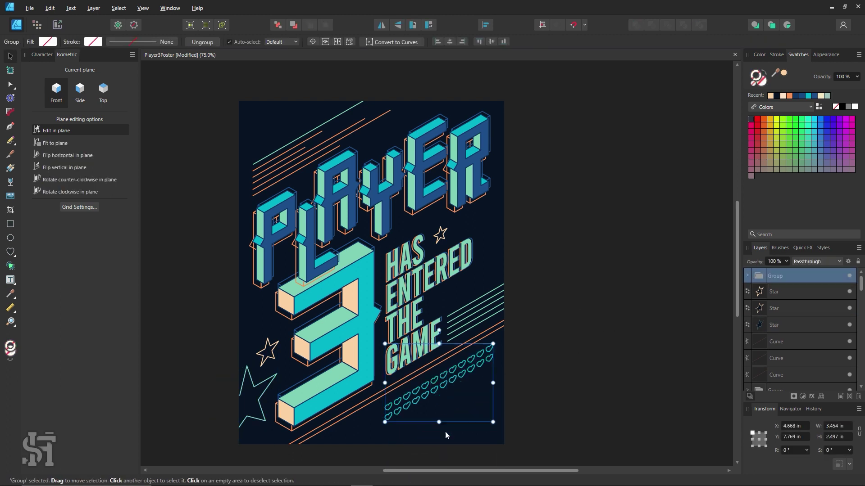
mouse_move(493, 422)
left_mouse_down()
mouse_move(456, 411)
mouse_move(491, 417)
left_mouse_up()
left_click(548, 401)
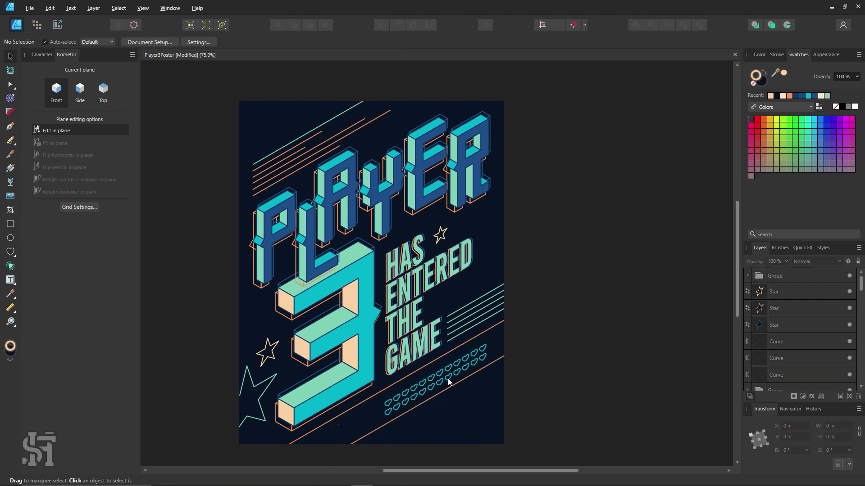
left_click_drag(448, 378, 447, 375)
Move the large star to the bottom-right and add a small peach-outlined star near the 3
left_click(549, 398)
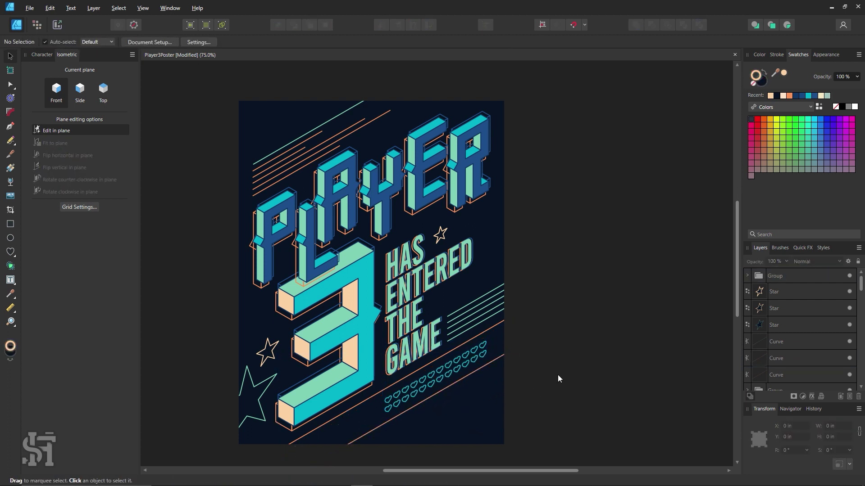
left_click_drag(263, 408, 499, 448)
mouse_move(267, 353)
left_mouse_down()
mouse_move(278, 370)
mouse_move(254, 356)
mouse_move(255, 365)
mouse_move(463, 422)
left_mouse_up()
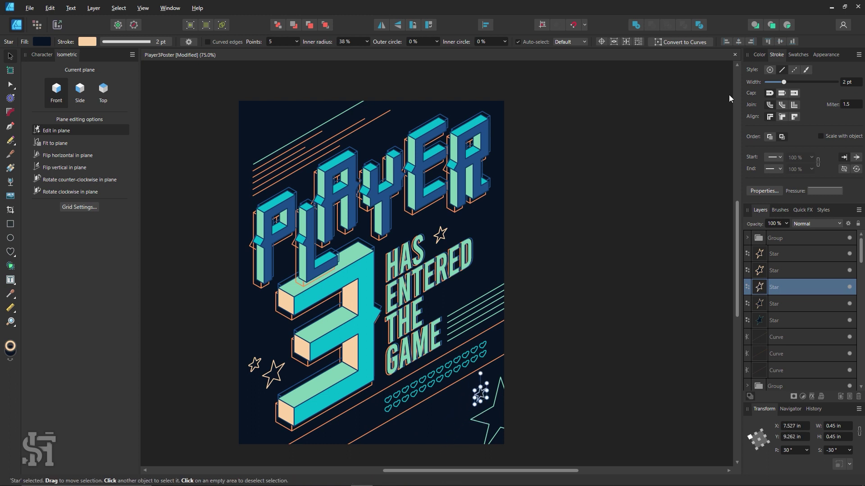
left_click(550, 205)
Remove the teal diagonal lines from the poster's top-left
left_click_drag(316, 126, 244, 133)
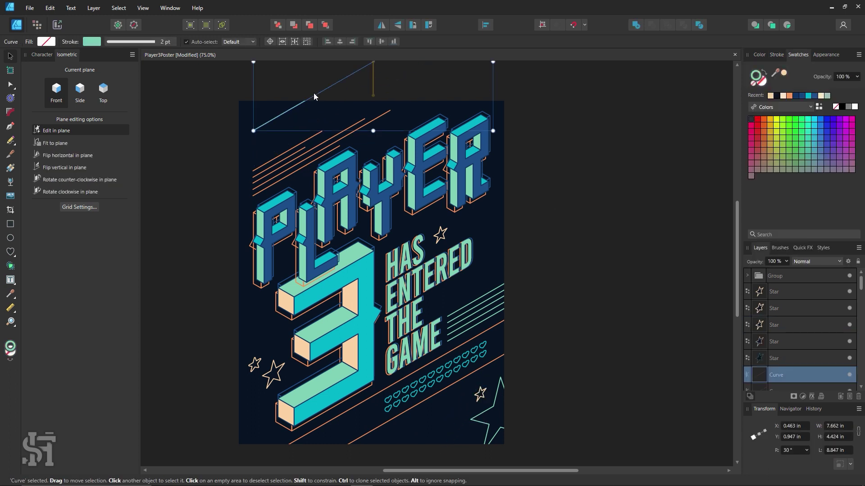
left_click(606, 206)
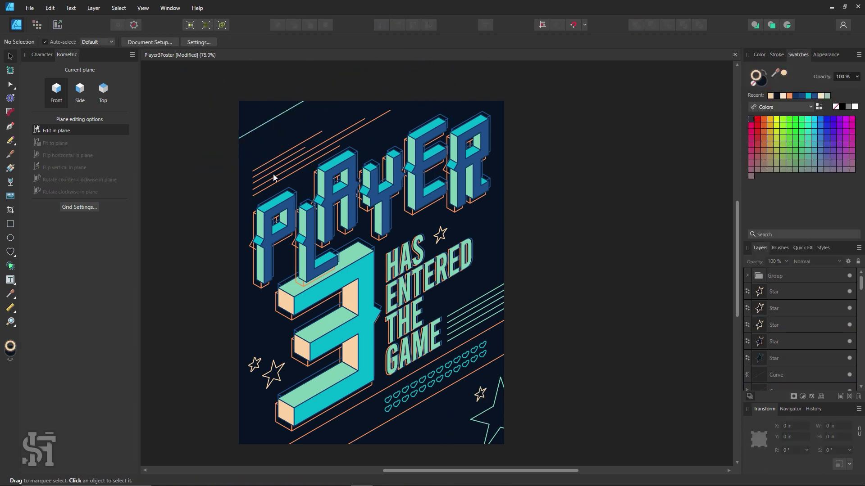
left_click(272, 122)
key("Delete")
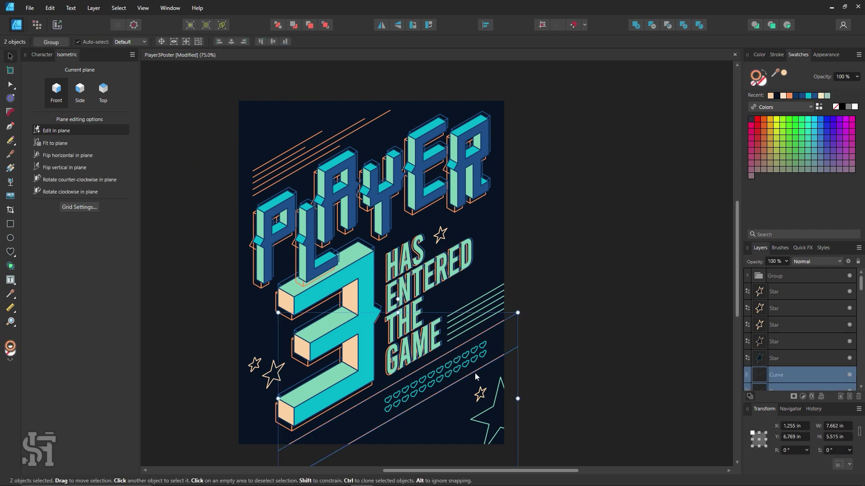
left_click(334, 102)
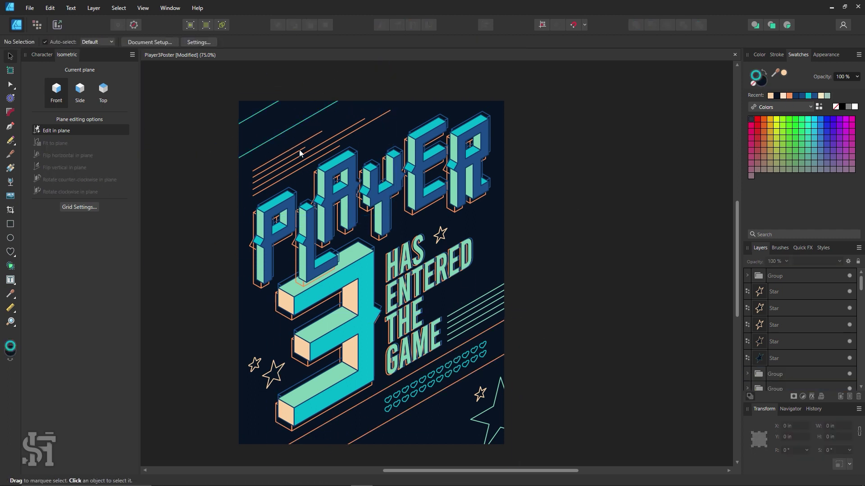
left_click_drag(299, 150, 293, 114)
left_click(553, 226)
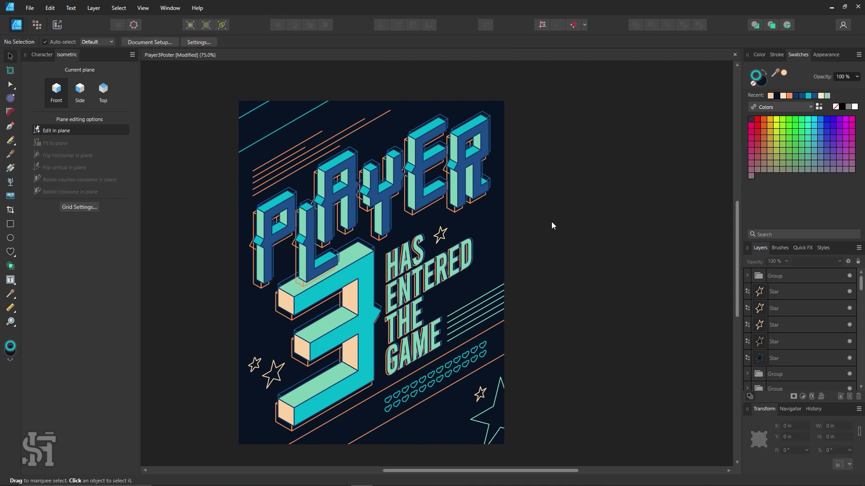
left_click(295, 122)
key("Delete")
Give a star a teal outline and copy it to the top-left
left_click(257, 370)
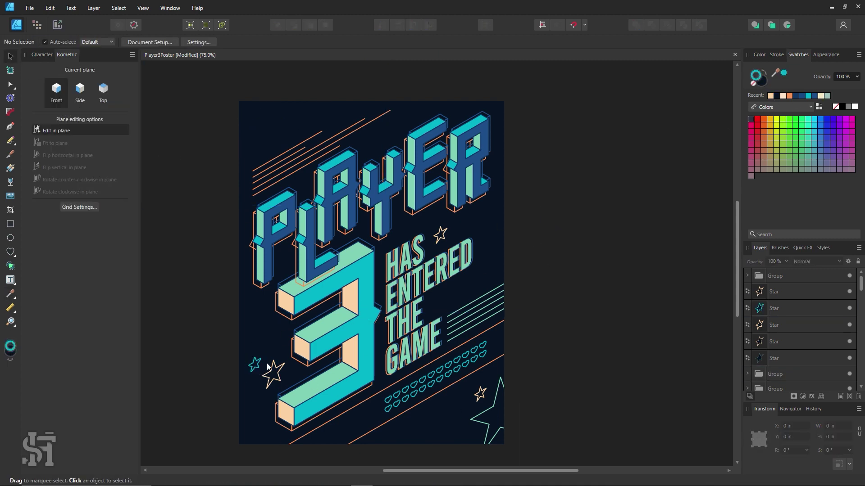
left_click(481, 395)
left_click(492, 203)
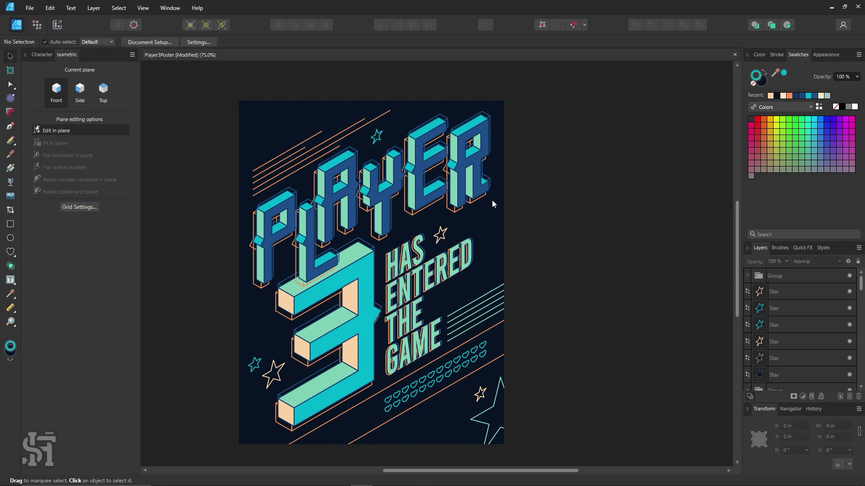
mouse_move(380, 139)
left_mouse_down()
mouse_move(265, 148)
mouse_move(490, 260)
left_mouse_up()
left_click(175, 161)
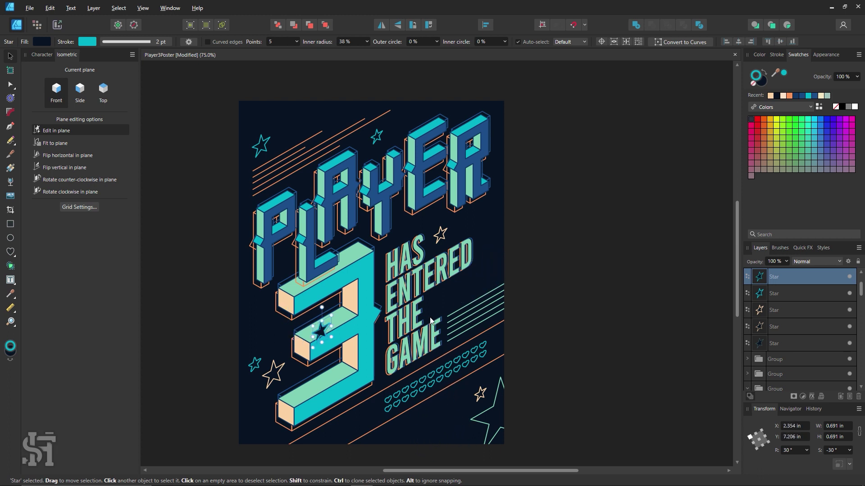
Add an enlarged star copy, delete the stray star, nudge the bottom-right stars, and save
mouse_move(449, 447)
left_mouse_down()
mouse_move(445, 439)
mouse_move(469, 419)
mouse_move(575, 351)
mouse_move(543, 369)
left_mouse_up()
key("Delete")
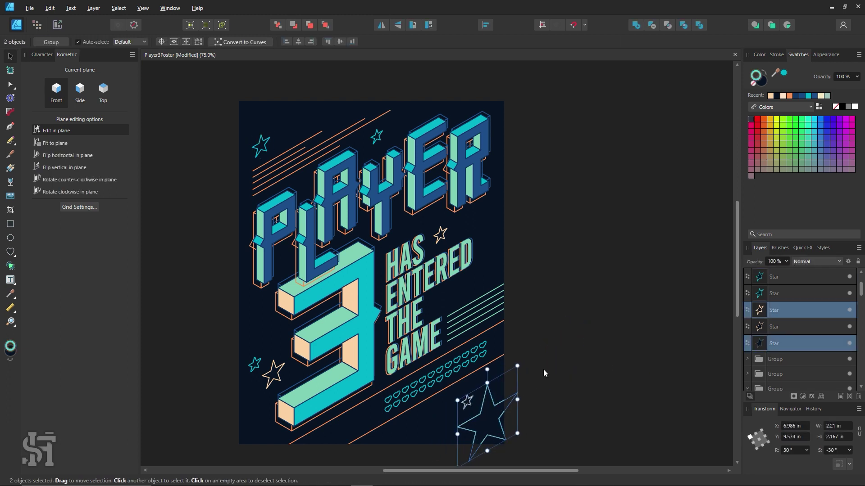
left_click(541, 372)
left_click_drag(481, 412, 483, 408)
left_click(578, 354)
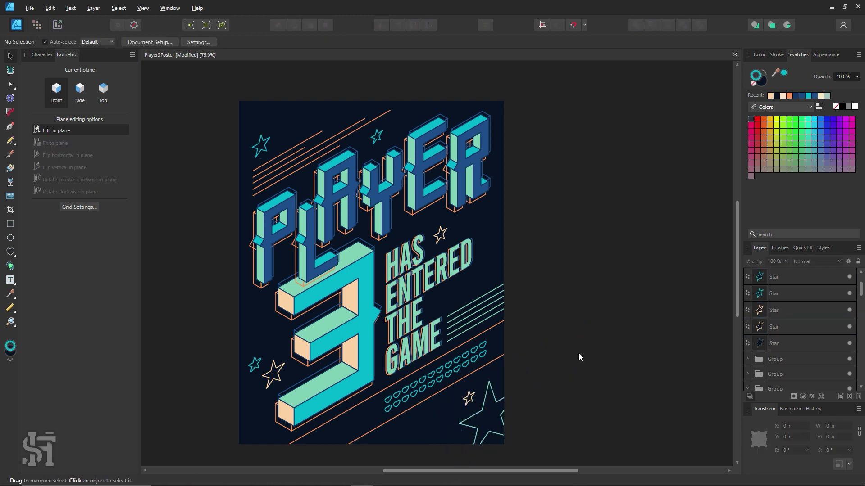
key("ctrl+s")
Draw a rectangle over the whole poster with a diagonal orange gradient fill
key("m")
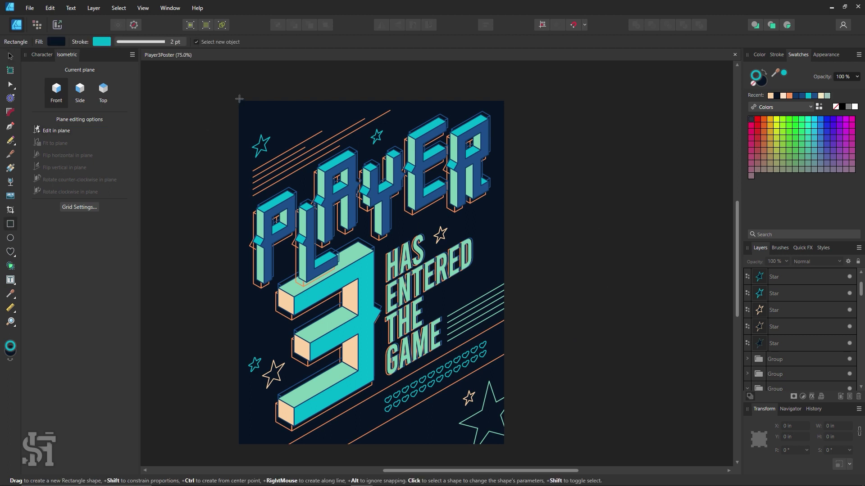
left_click_drag(239, 101, 504, 445)
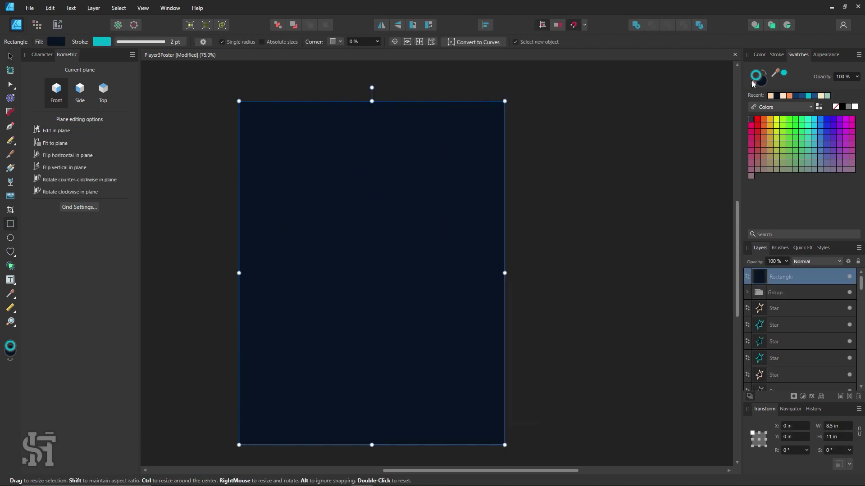
left_click(771, 96)
key("g")
left_click_drag(283, 132, 463, 429)
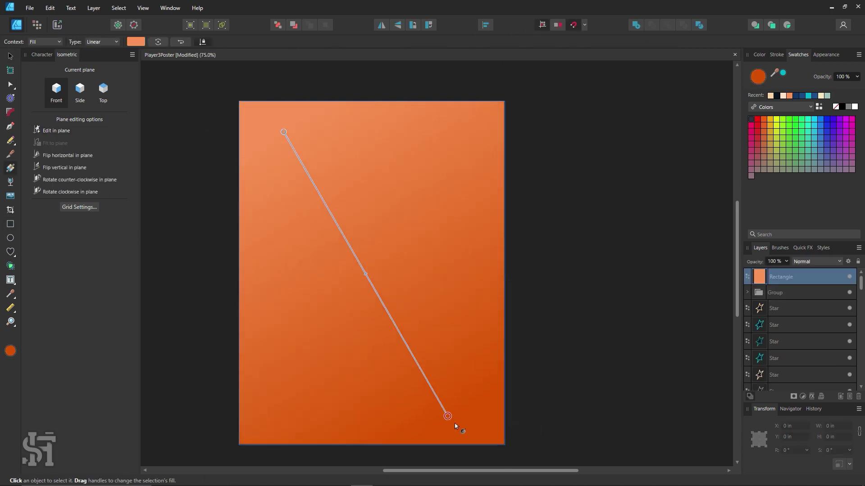
Set the rectangle's blend mode to Color Dodge and lower its opacity
left_click(9, 55)
left_click(816, 262)
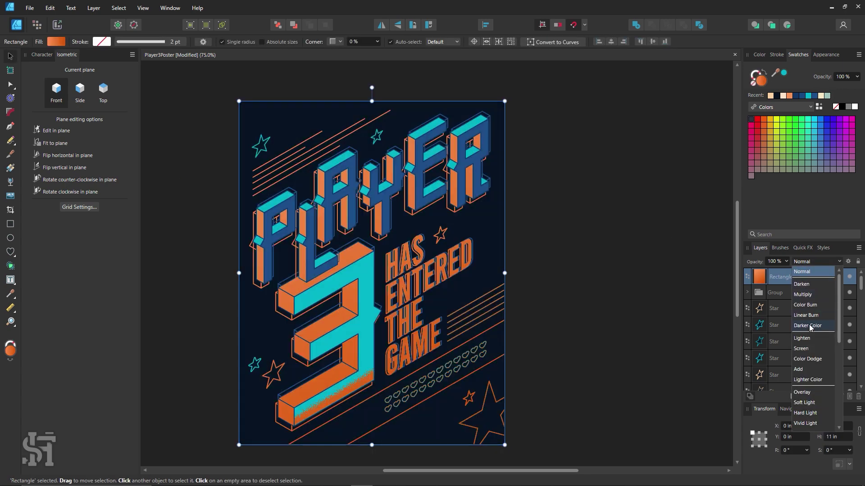
left_click(807, 359)
left_click(786, 261)
mouse_move(786, 272)
left_mouse_down()
mouse_move(743, 275)
mouse_move(750, 290)
left_mouse_up()
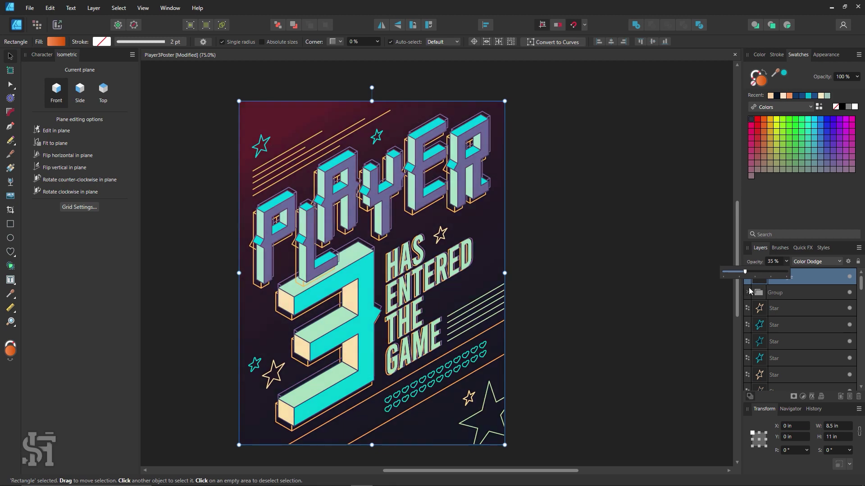
Redraw the gradient, switch the overlay to Vivid Light, and slide it left
key("g")
scroll(371, 270, "down", 2)
left_click_drag(328, 126, 599, 446)
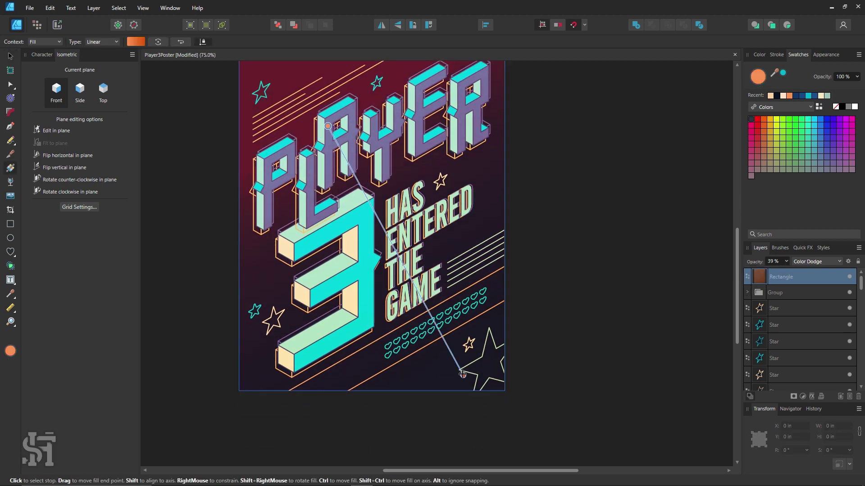
key("ctrl+0")
key("v")
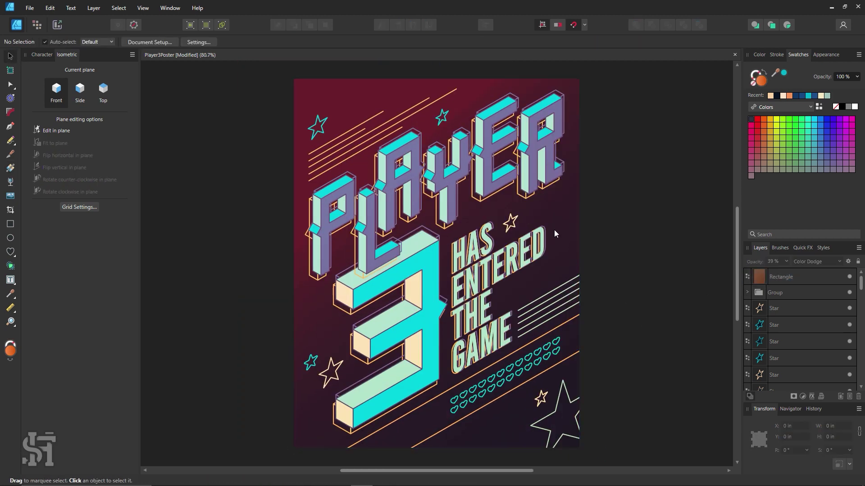
left_click(808, 261)
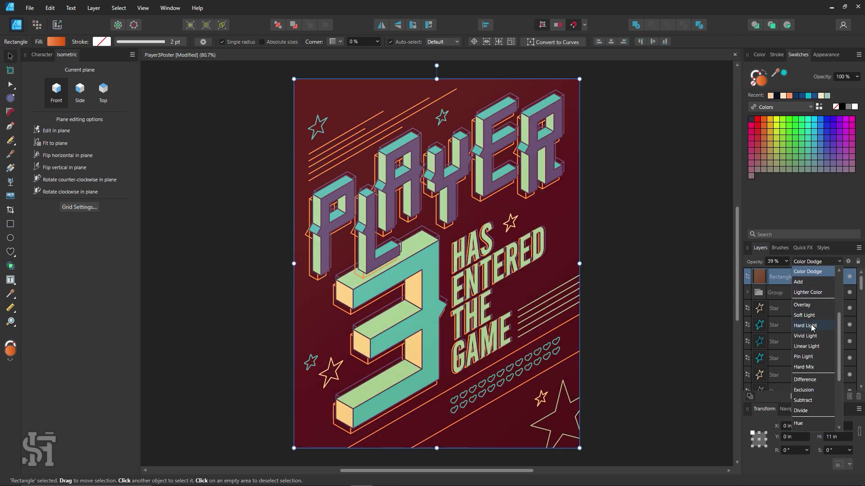
left_click(815, 337)
left_click_drag(572, 260, 277, 261)
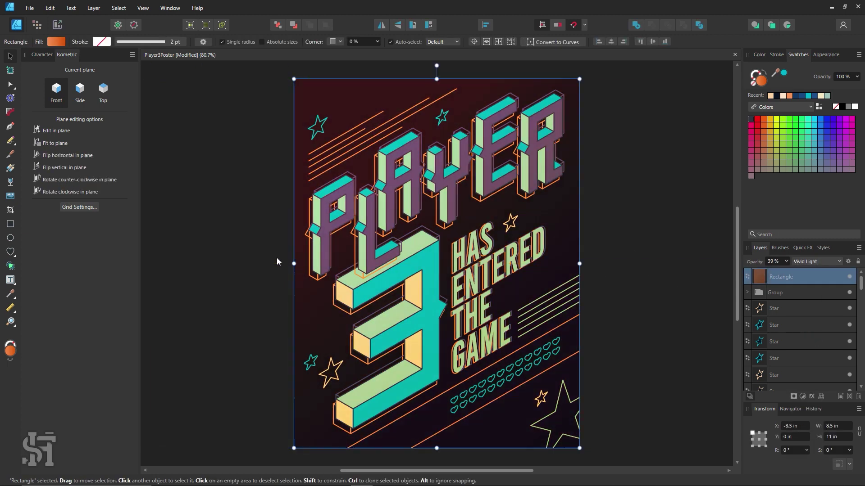
Lay a linear gradient across the poster with magenta start and end stops
key("g")
mouse_move(486, 278)
left_mouse_down()
mouse_move(647, 467)
mouse_move(594, 439)
left_mouse_up()
left_click(852, 119)
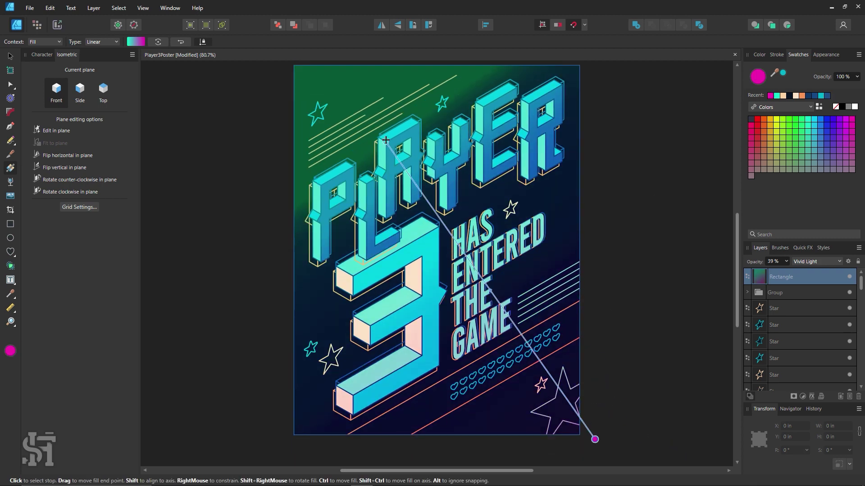
left_click_drag(770, 96, 403, 184)
left_click_drag(596, 440, 520, 366)
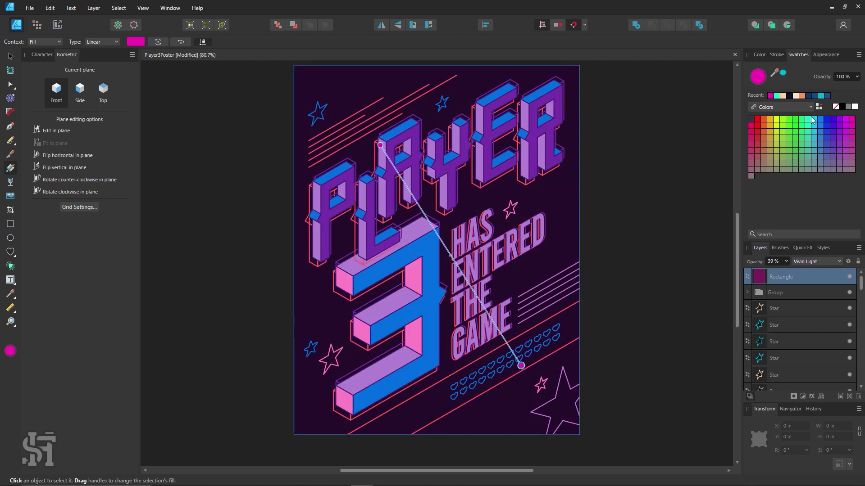
left_click(776, 95)
left_click(843, 123)
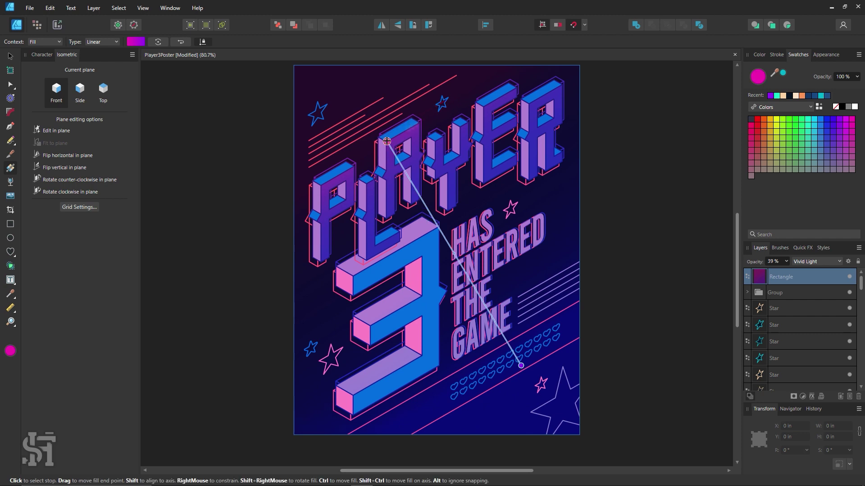
key("v")
Try Darken blending for the overlay at 38% opacity
left_click(816, 261)
scroll(813, 315, "up", 5)
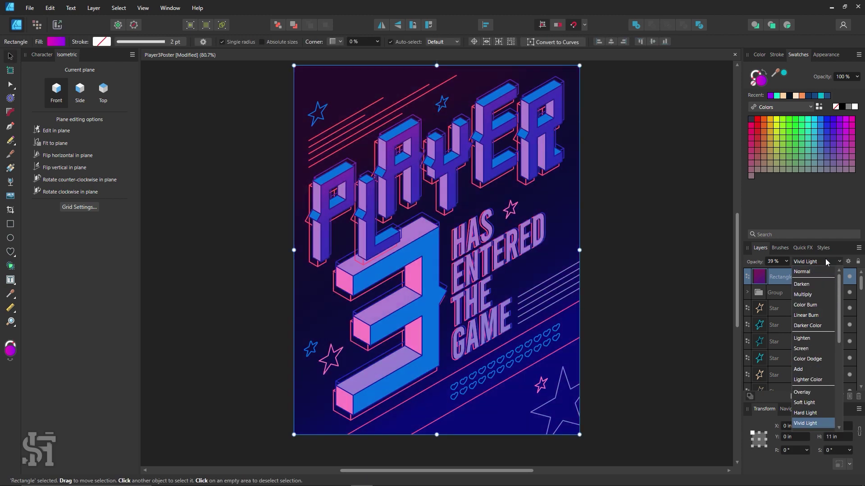
left_click(812, 291)
left_click_drag(808, 272, 787, 272)
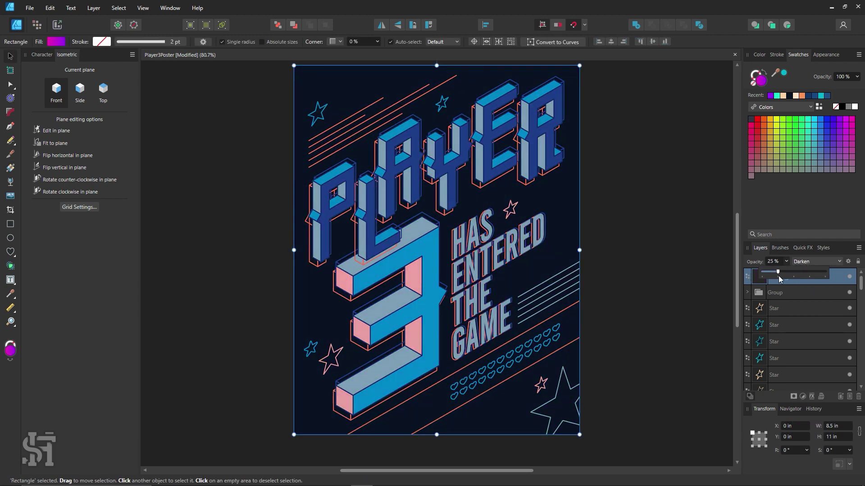
Set the overlay to Soft Light blending at 25% opacity
left_click(816, 261)
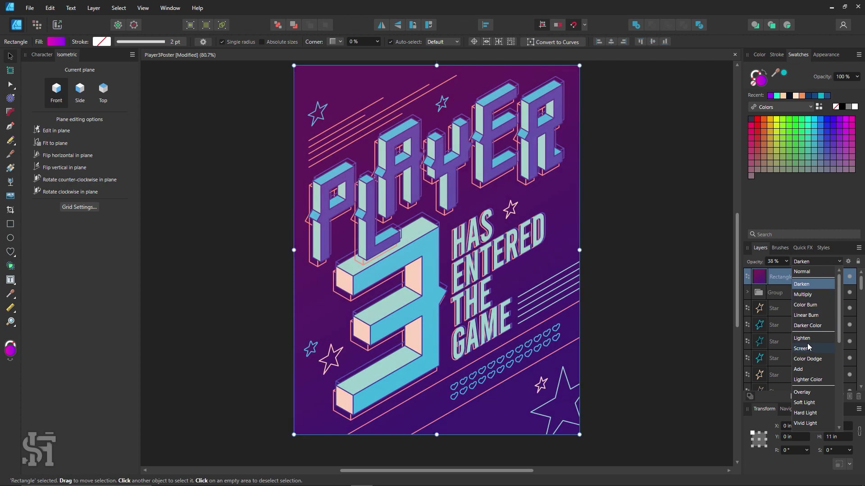
scroll(810, 365, "down", 2)
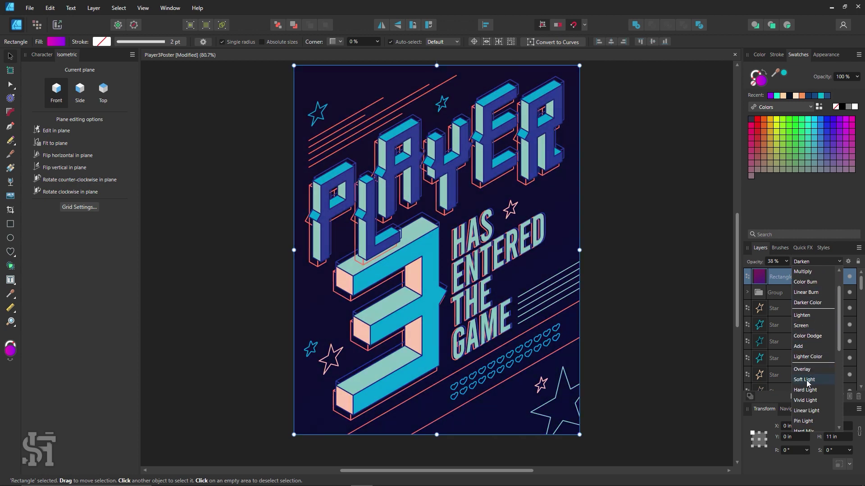
left_click(802, 380)
left_click_drag(787, 262, 780, 285)
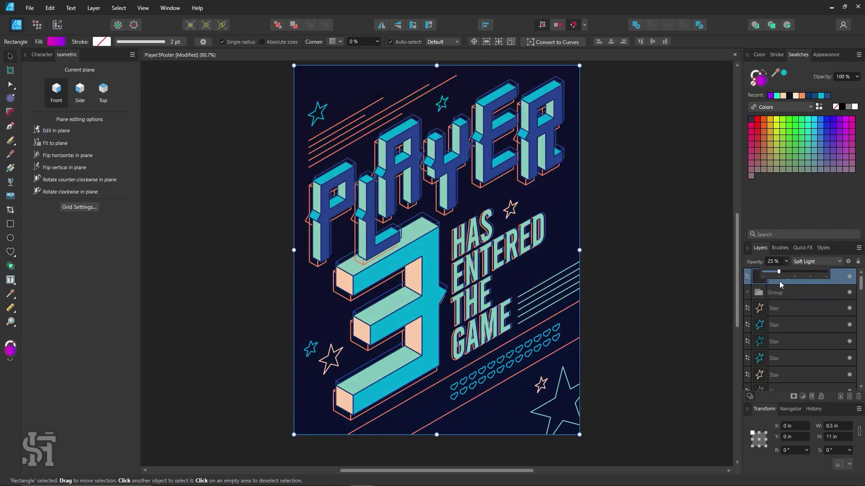
left_click(596, 241)
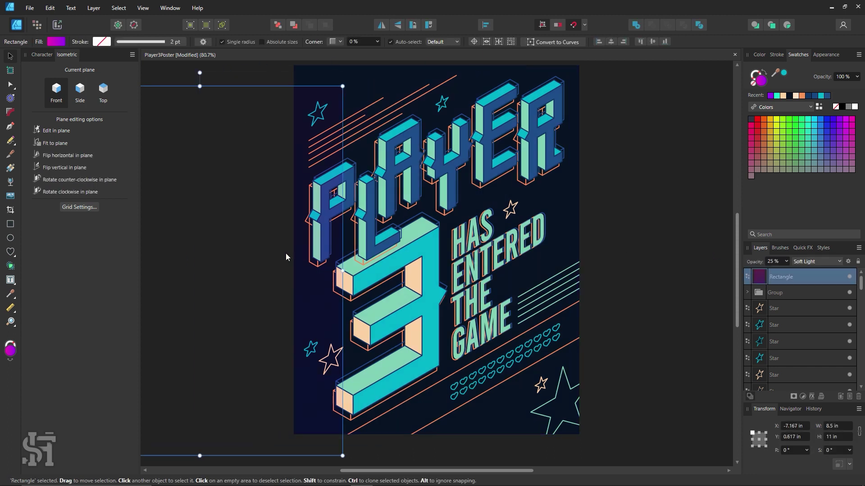
Raise the overlay colour's Noise to 100% and bring its opacity up
left_click(759, 55)
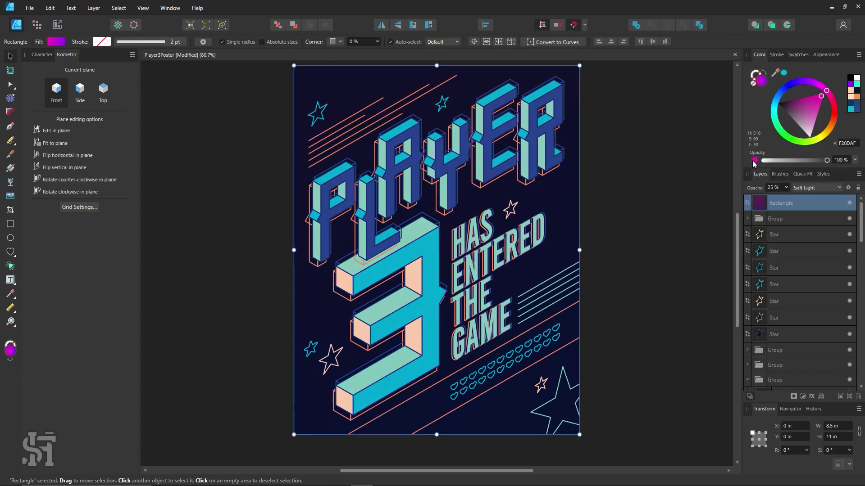
left_click_drag(765, 160, 827, 160)
scroll(538, 191, "up", 4, "ctrl")
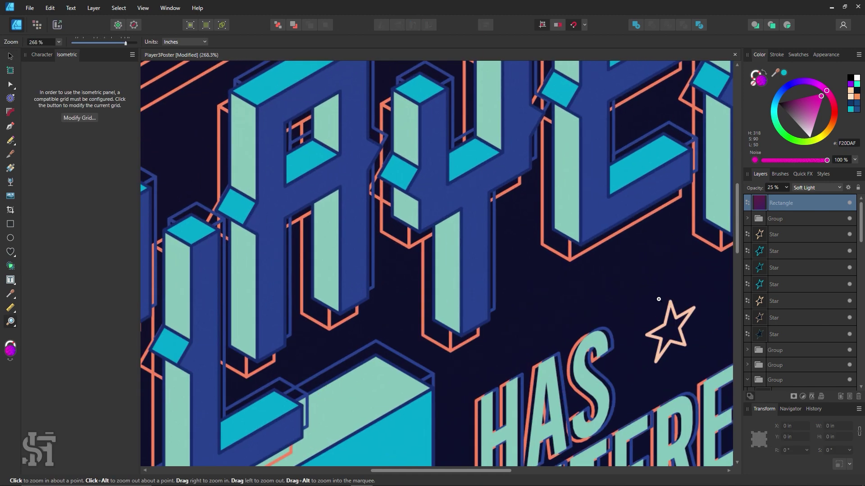
scroll(554, 276, "up", 2, "ctrl")
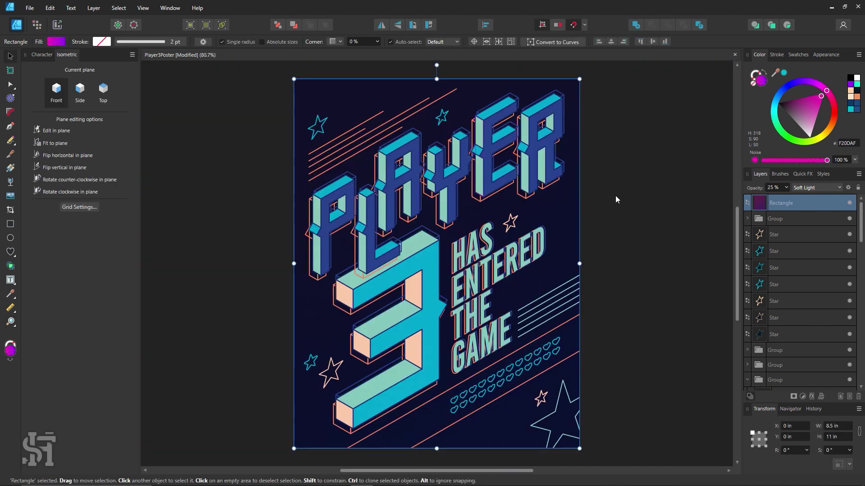
key("ctrl+0")
left_click(786, 187)
left_click_drag(787, 197, 856, 203)
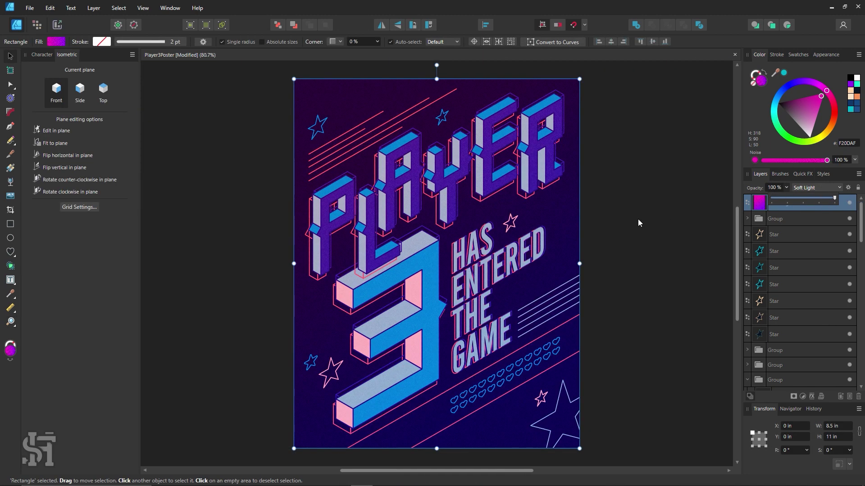
Keep the overlay on Soft Light blending at 83% opacity
left_click(821, 187)
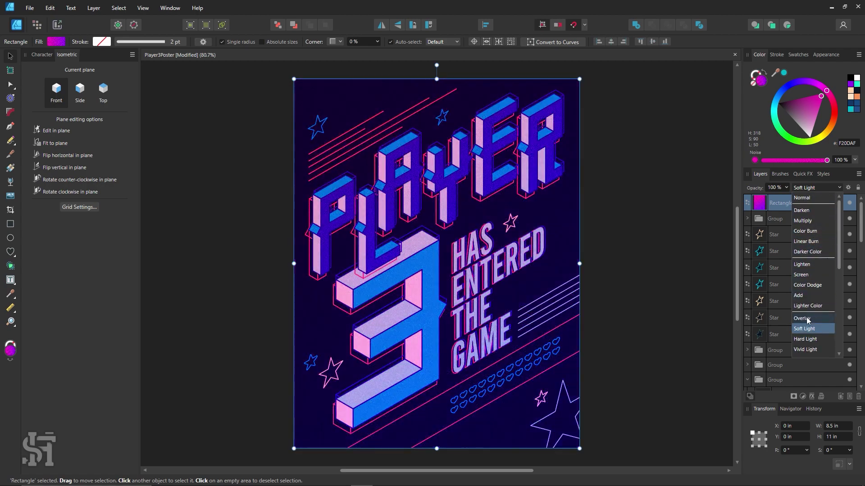
scroll(806, 333, "down", 1)
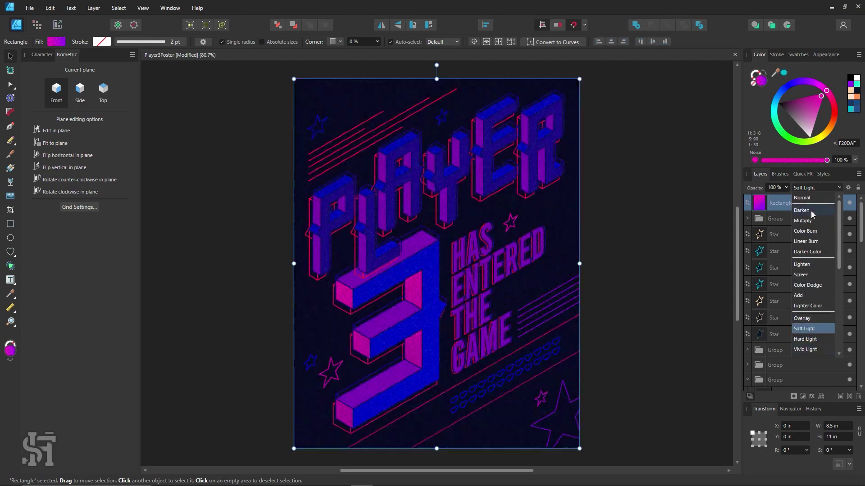
scroll(814, 206, "up", 1)
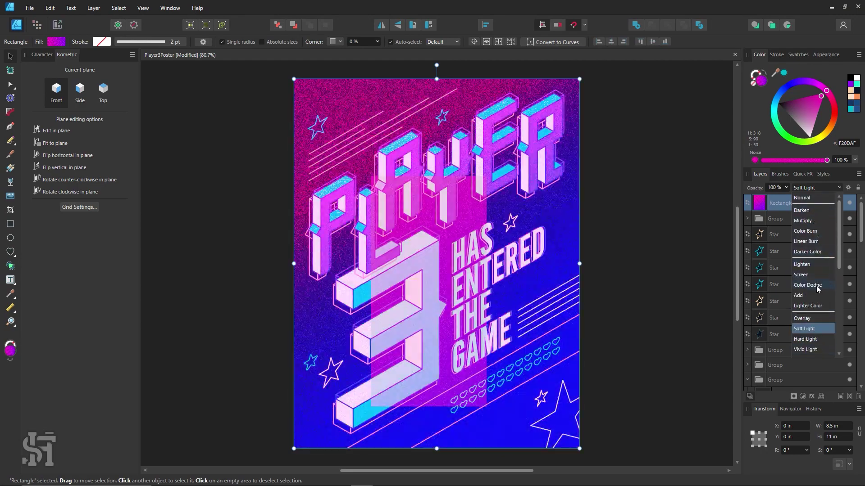
left_click(794, 195)
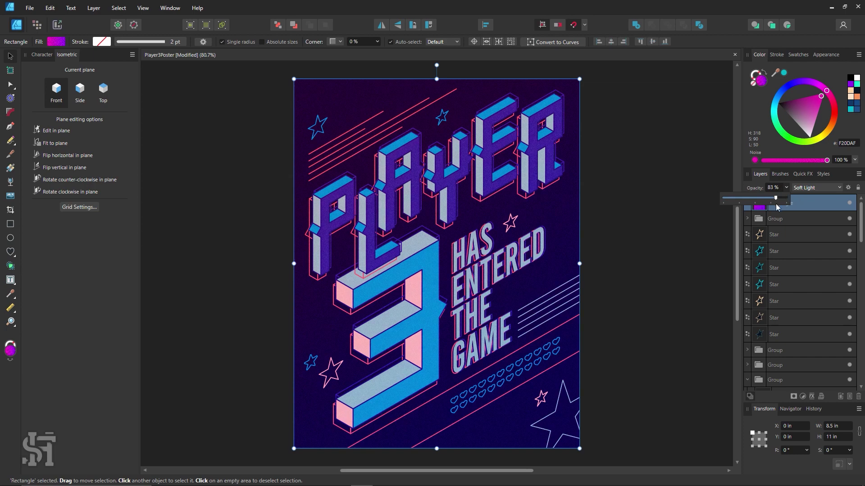
left_click(11, 168)
Make the gradient start stop teal and nudge the end point slightly
left_click(797, 54)
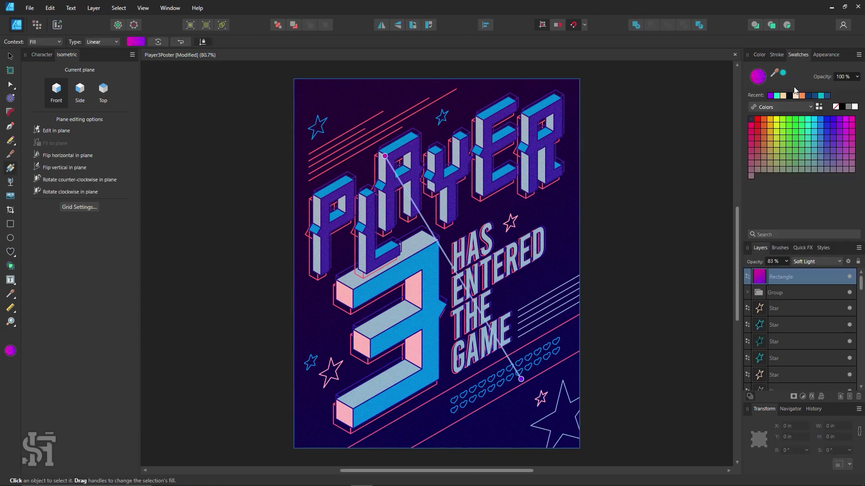
left_click(820, 96)
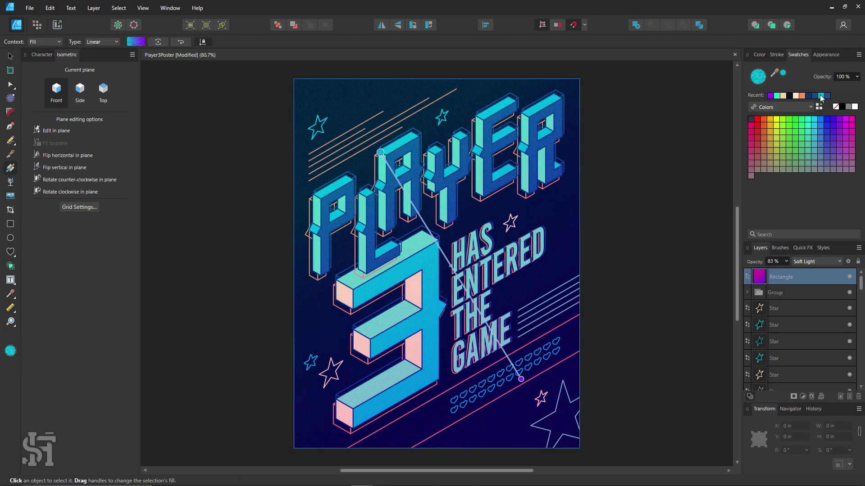
mouse_move(521, 379)
left_mouse_down()
mouse_move(531, 384)
mouse_move(512, 360)
left_mouse_up()
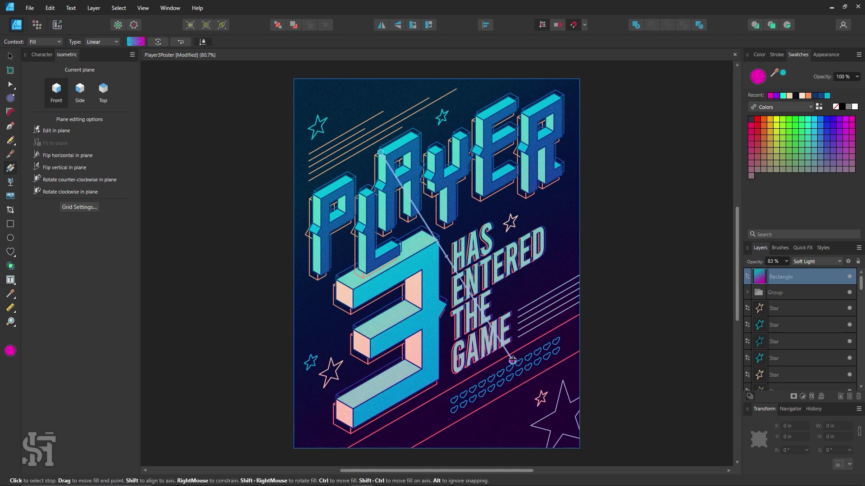
key("v")
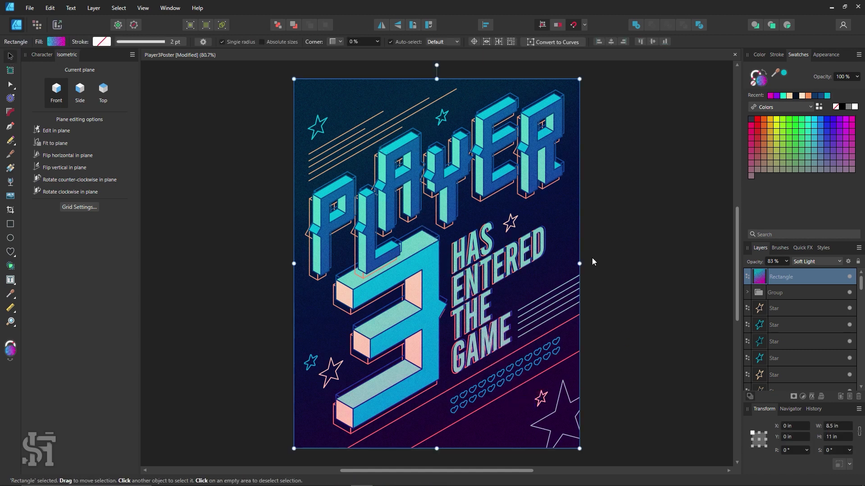
left_click(704, 224)
Draw a page-sized rectangle with fill and stroke swapped and a 5.7 pt outline
left_click(10, 223)
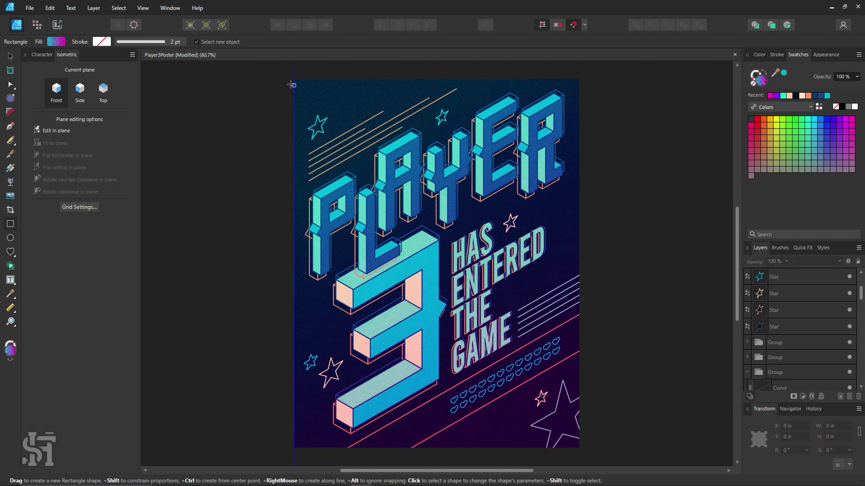
left_click_drag(294, 77, 579, 446)
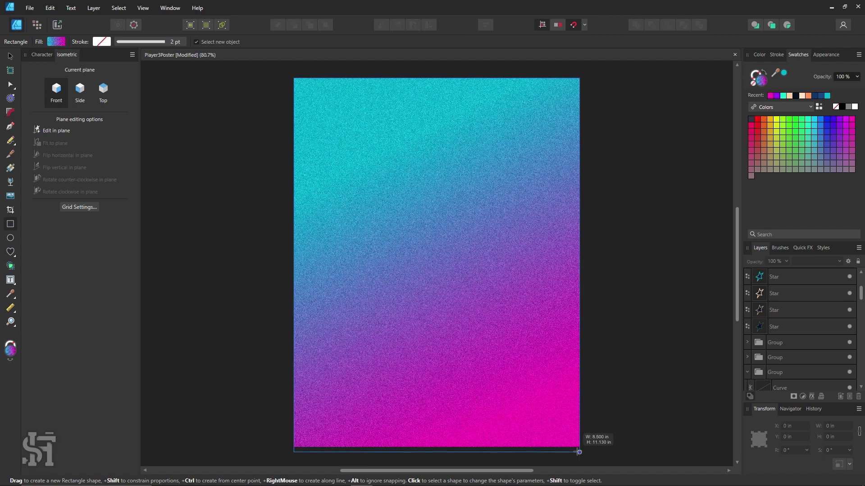
left_click(768, 75)
left_click(776, 54)
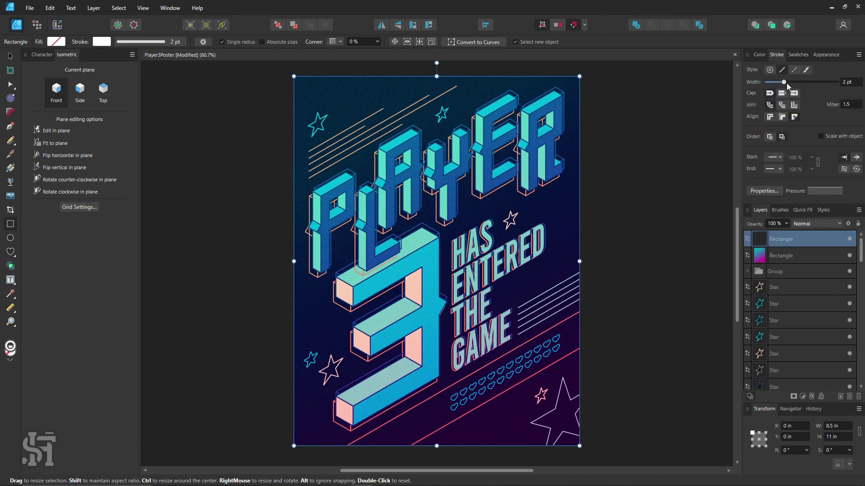
left_click_drag(787, 83, 789, 82)
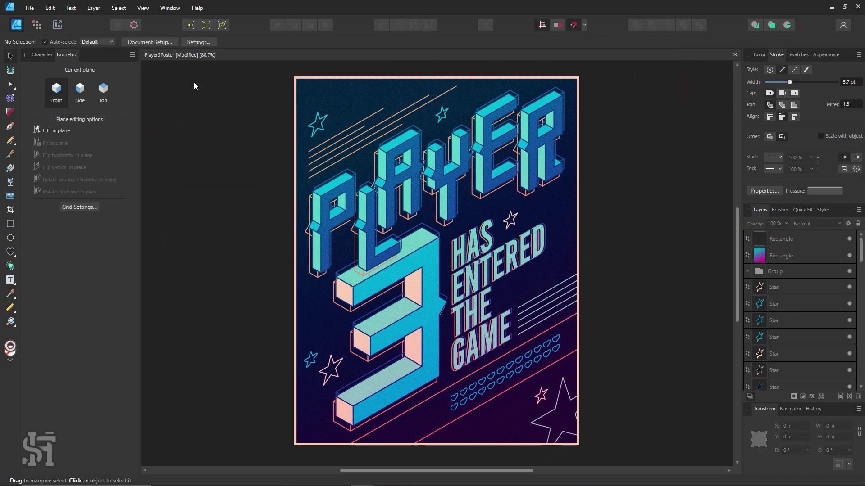
Move the gradient overlay up and to the left
left_click(568, 282)
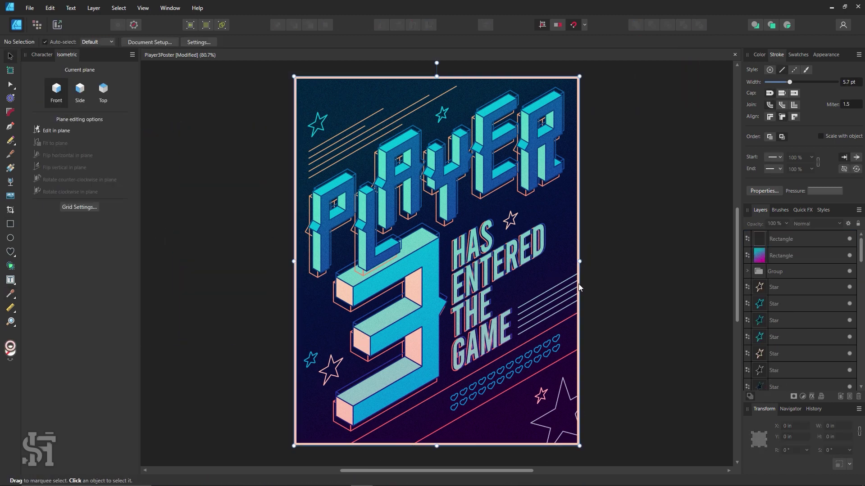
left_click(674, 287)
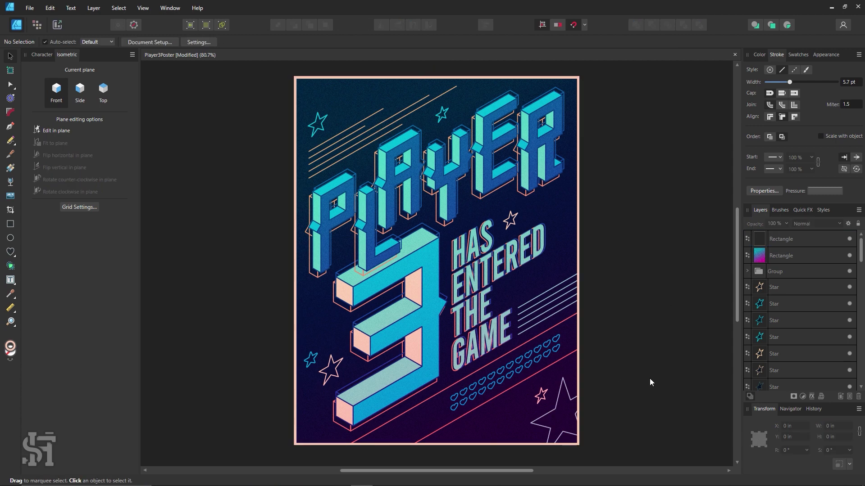
left_click_drag(585, 360, 515, 310)
left_click_drag(427, 396, 378, 371)
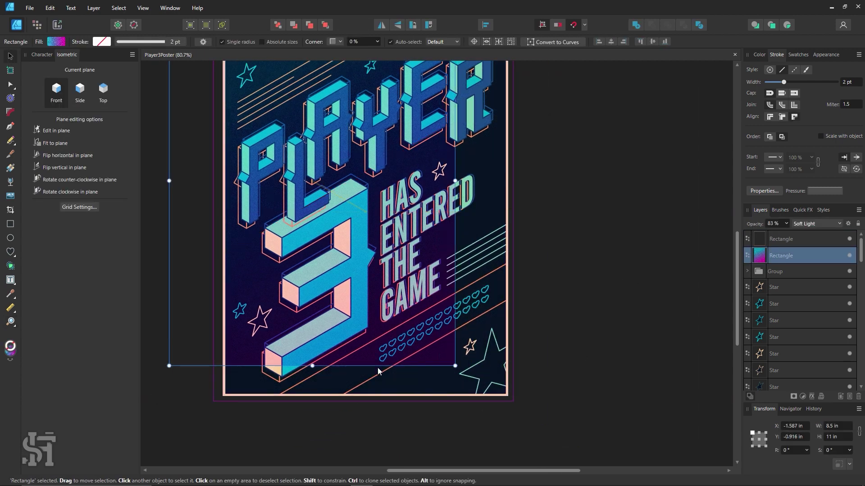